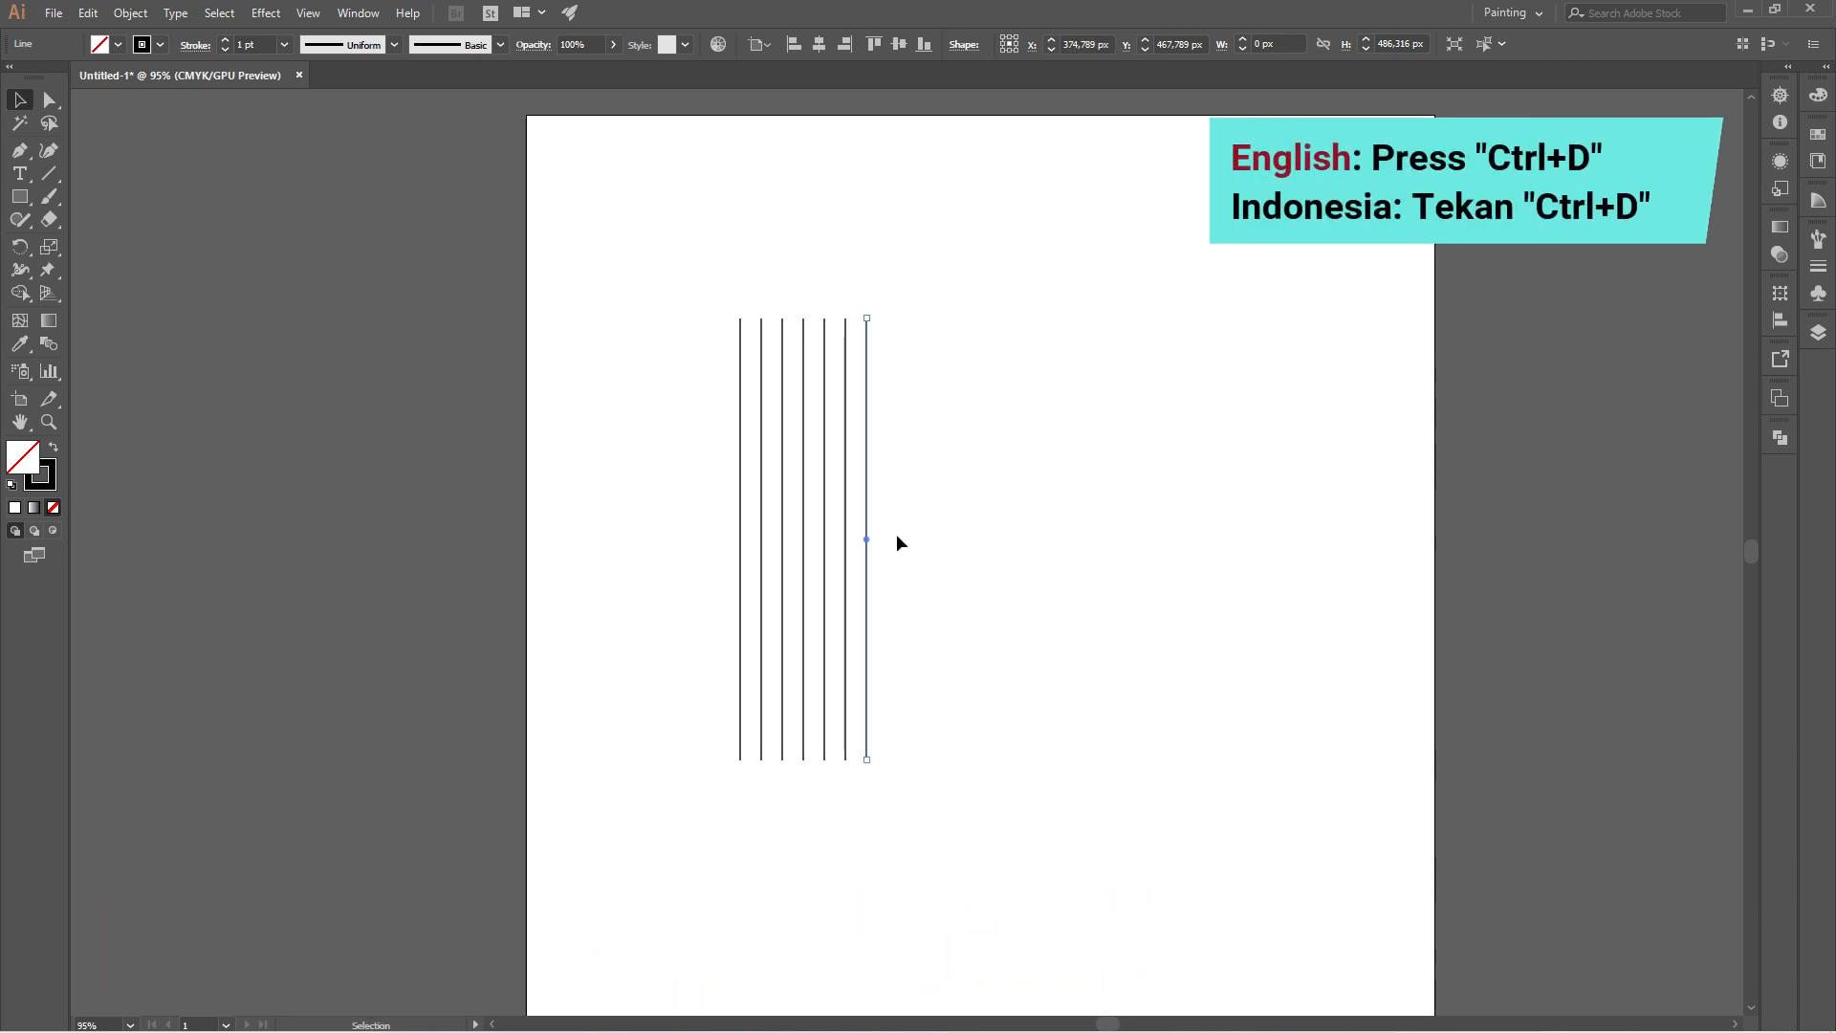
Step: Group the seven vertical lines
left_click_drag(678, 289, 872, 440)
right_click(869, 445)
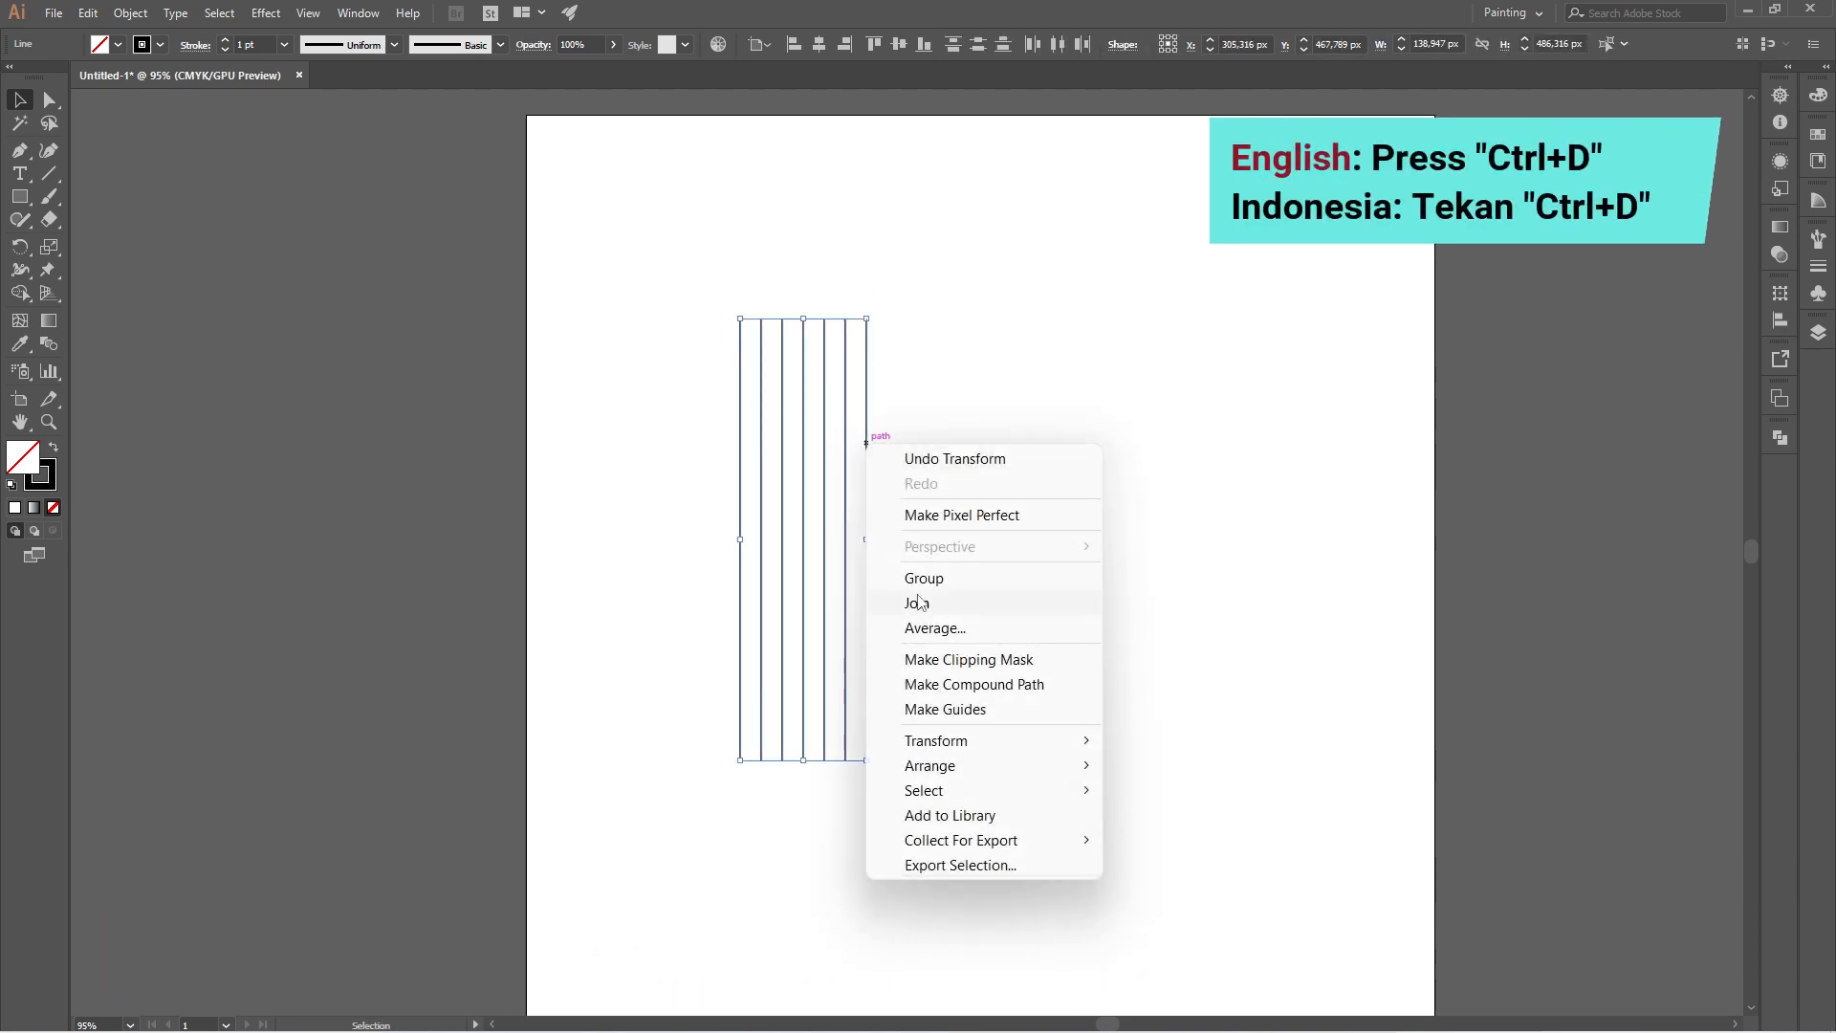
left_click(1012, 579)
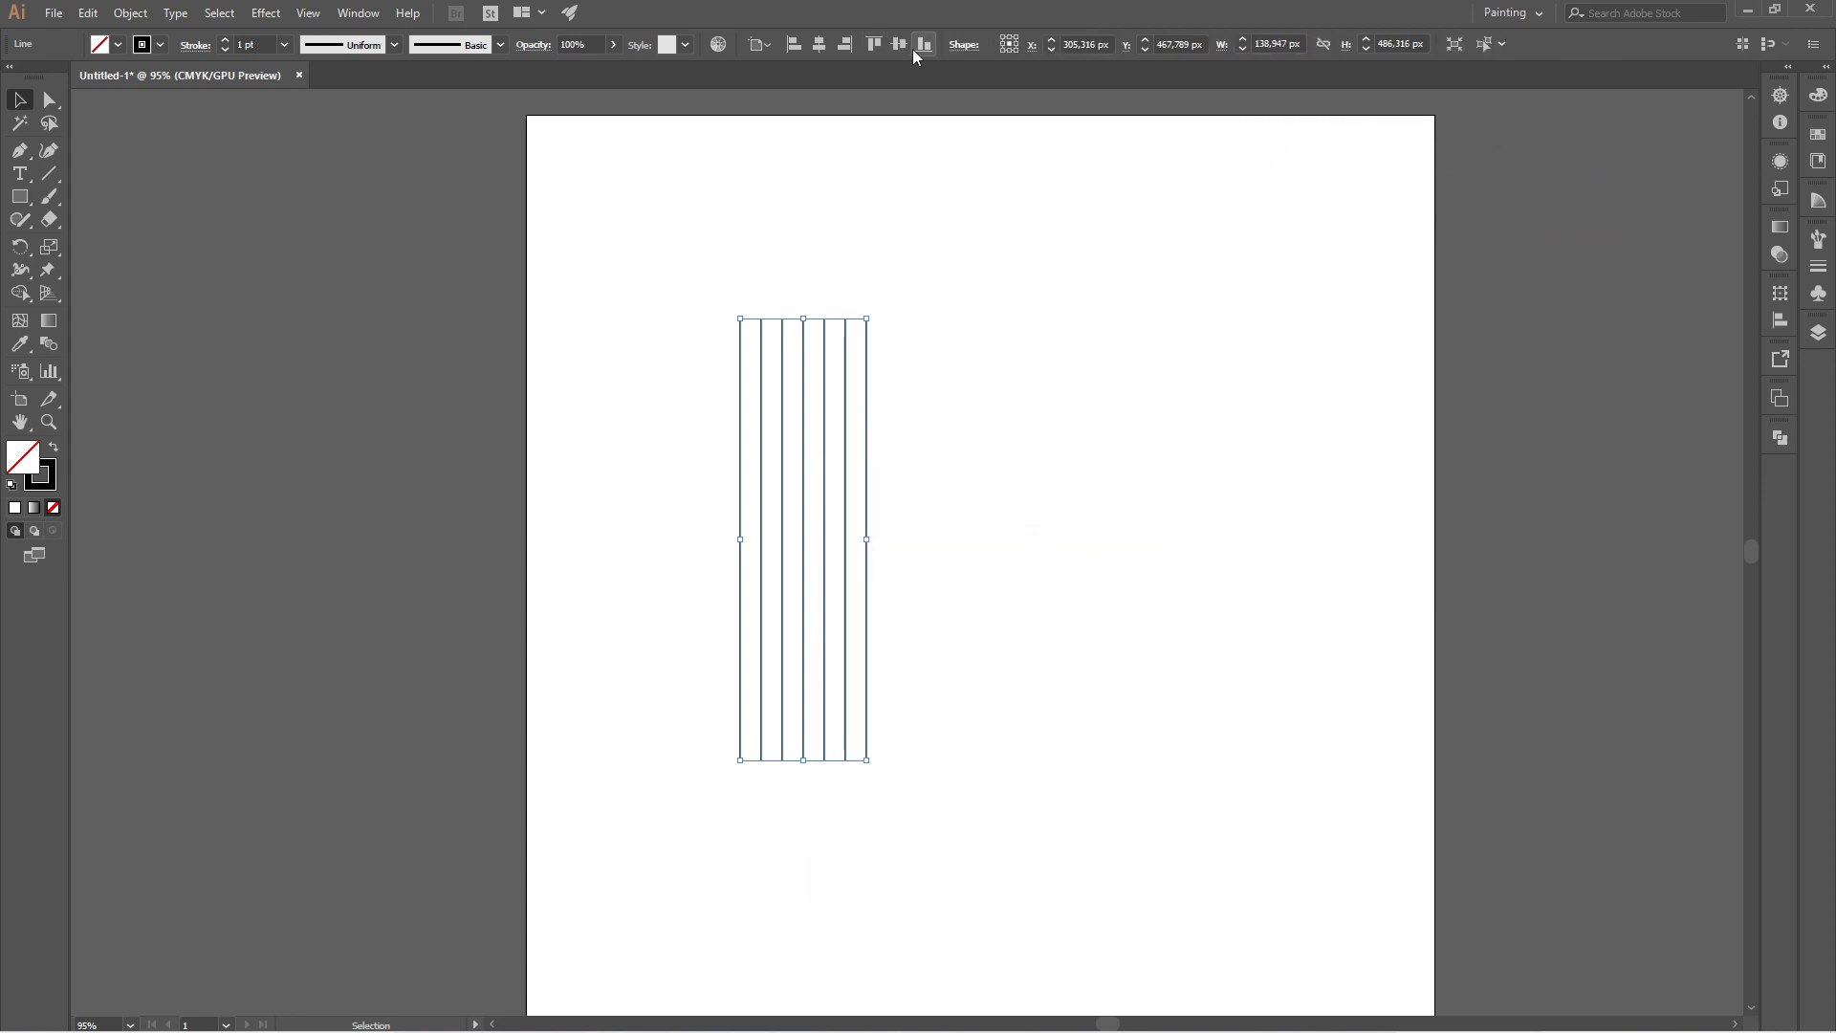
Step: Centre the line group both ways on the artboard and set its stroke weight to 0.5 pt
left_click(901, 44)
left_click(822, 44)
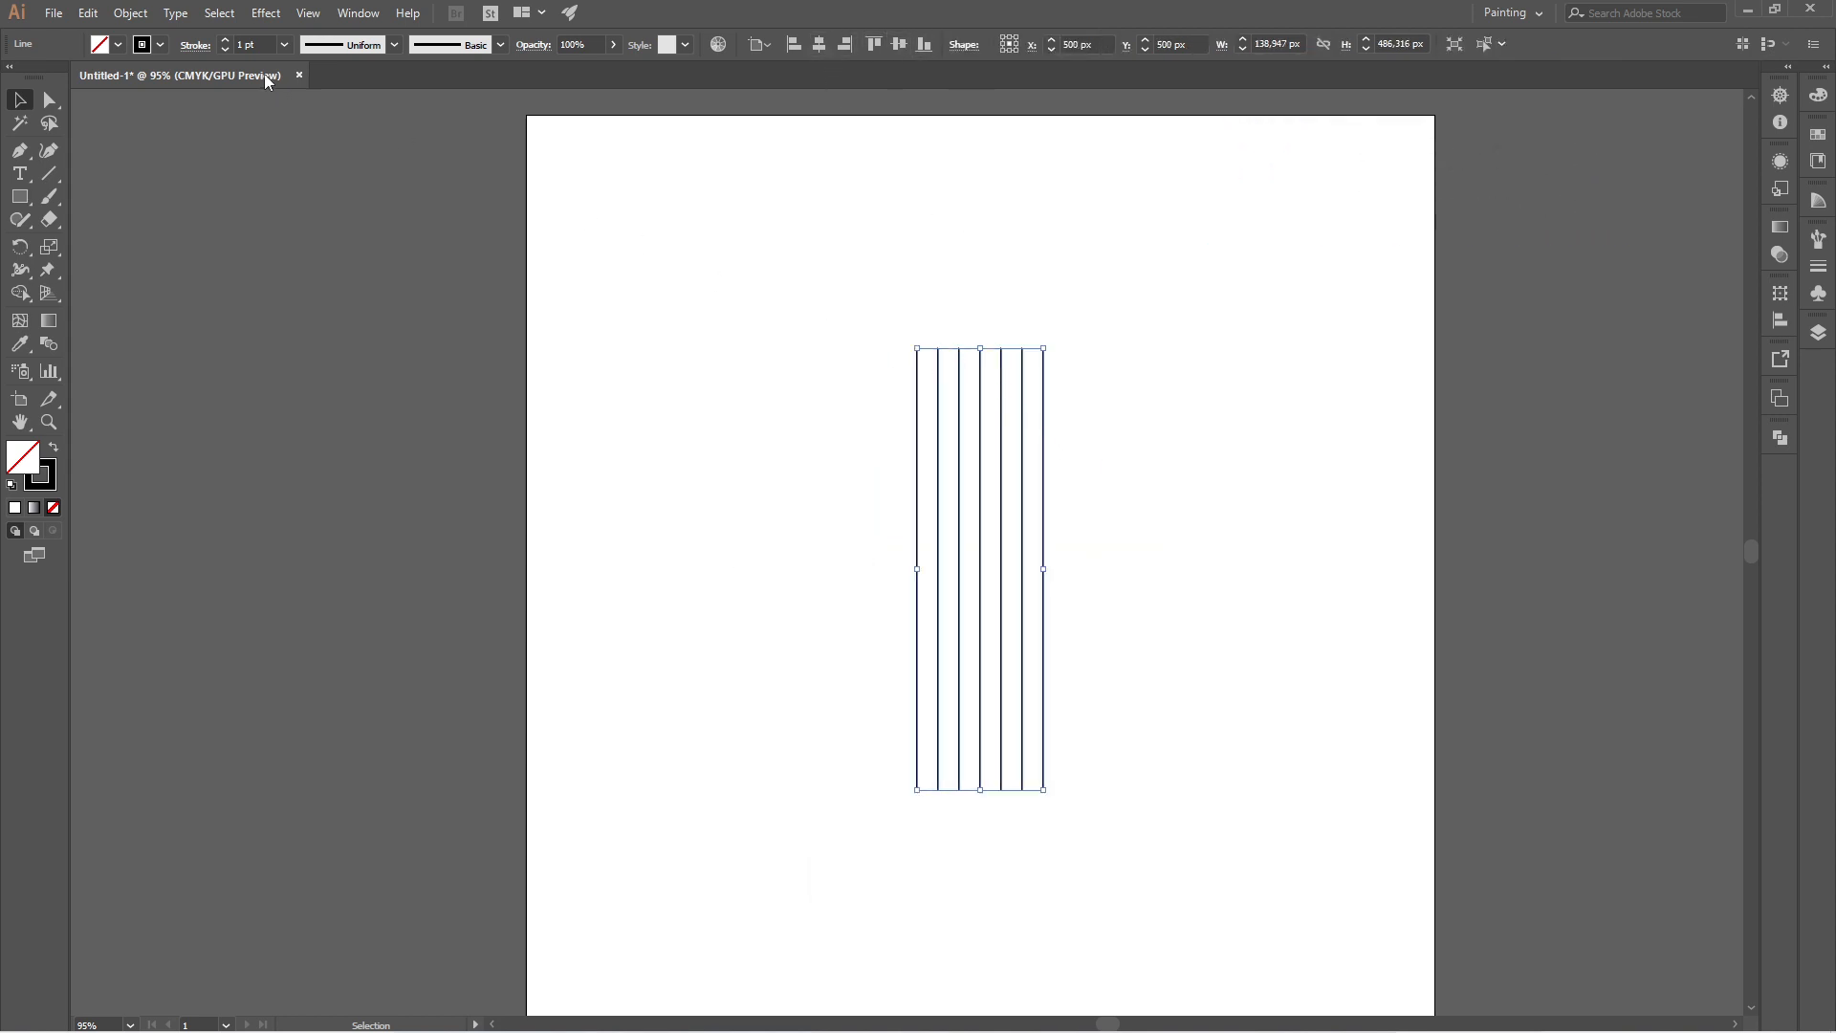
left_click(284, 49)
left_click(311, 84)
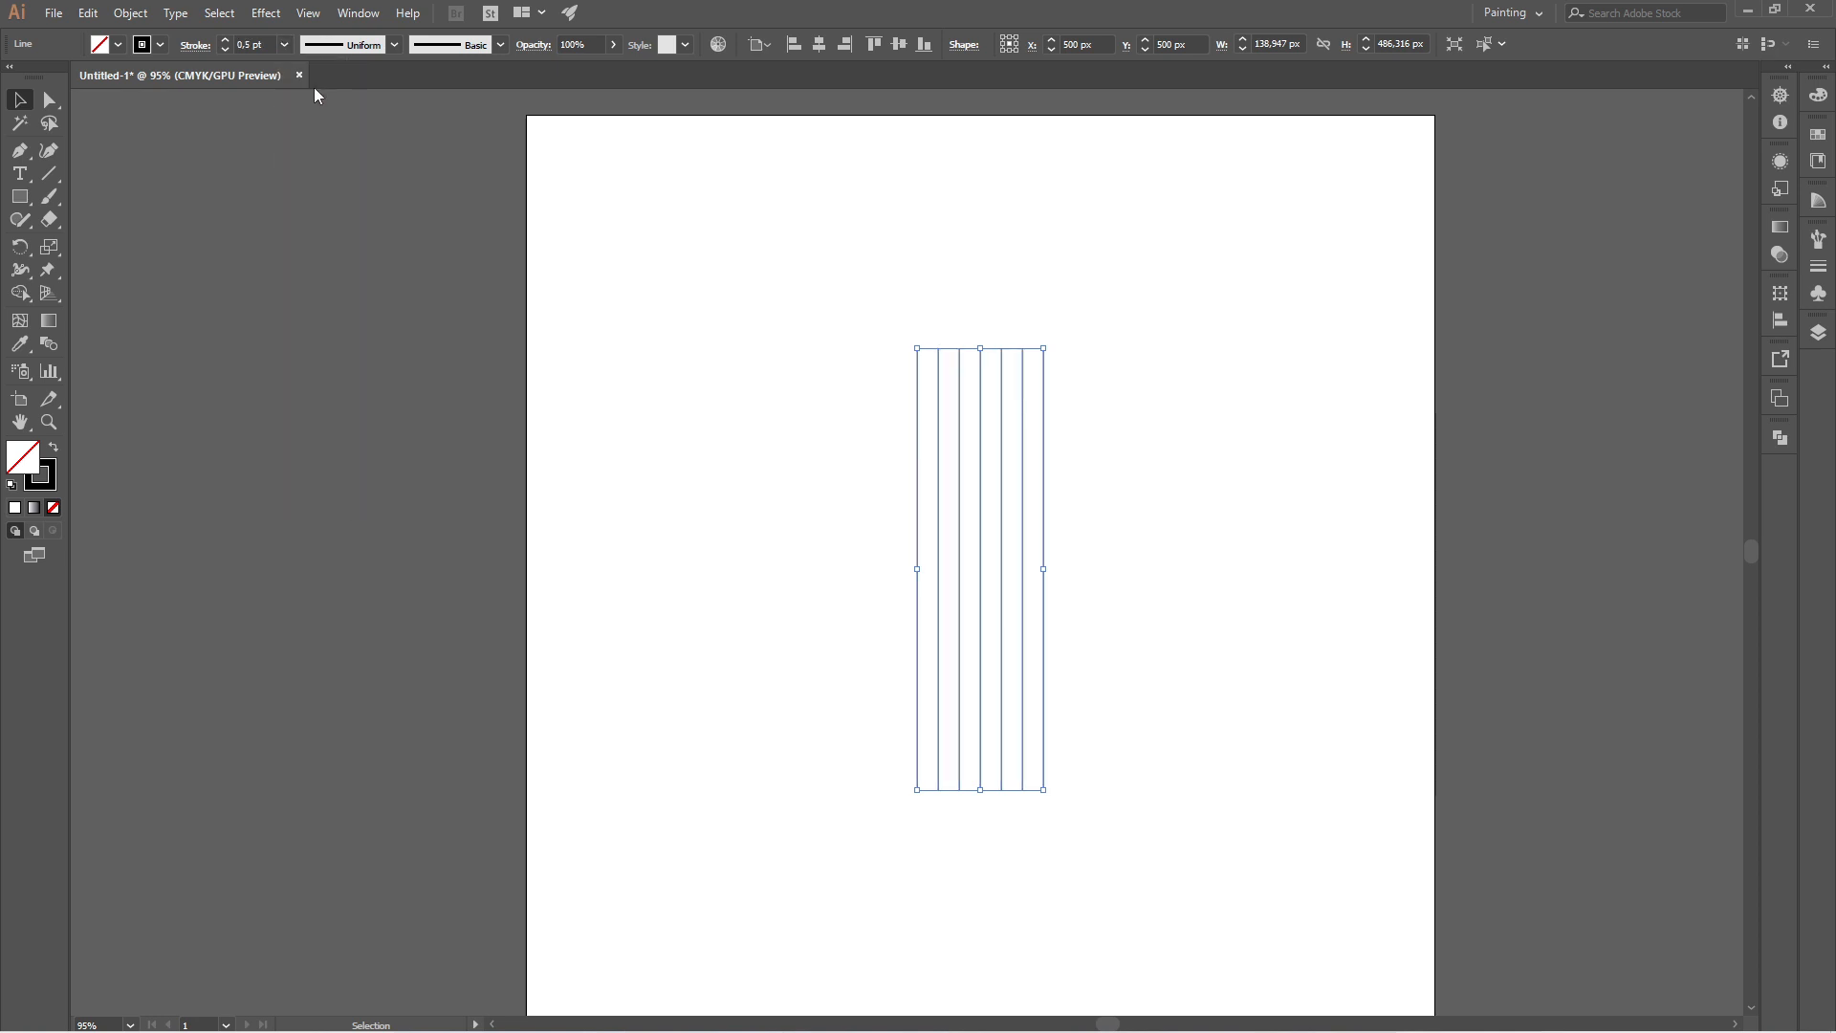
Step: Create a copy of the vertical line group rotated by 90° about its centre
double_click(20, 247)
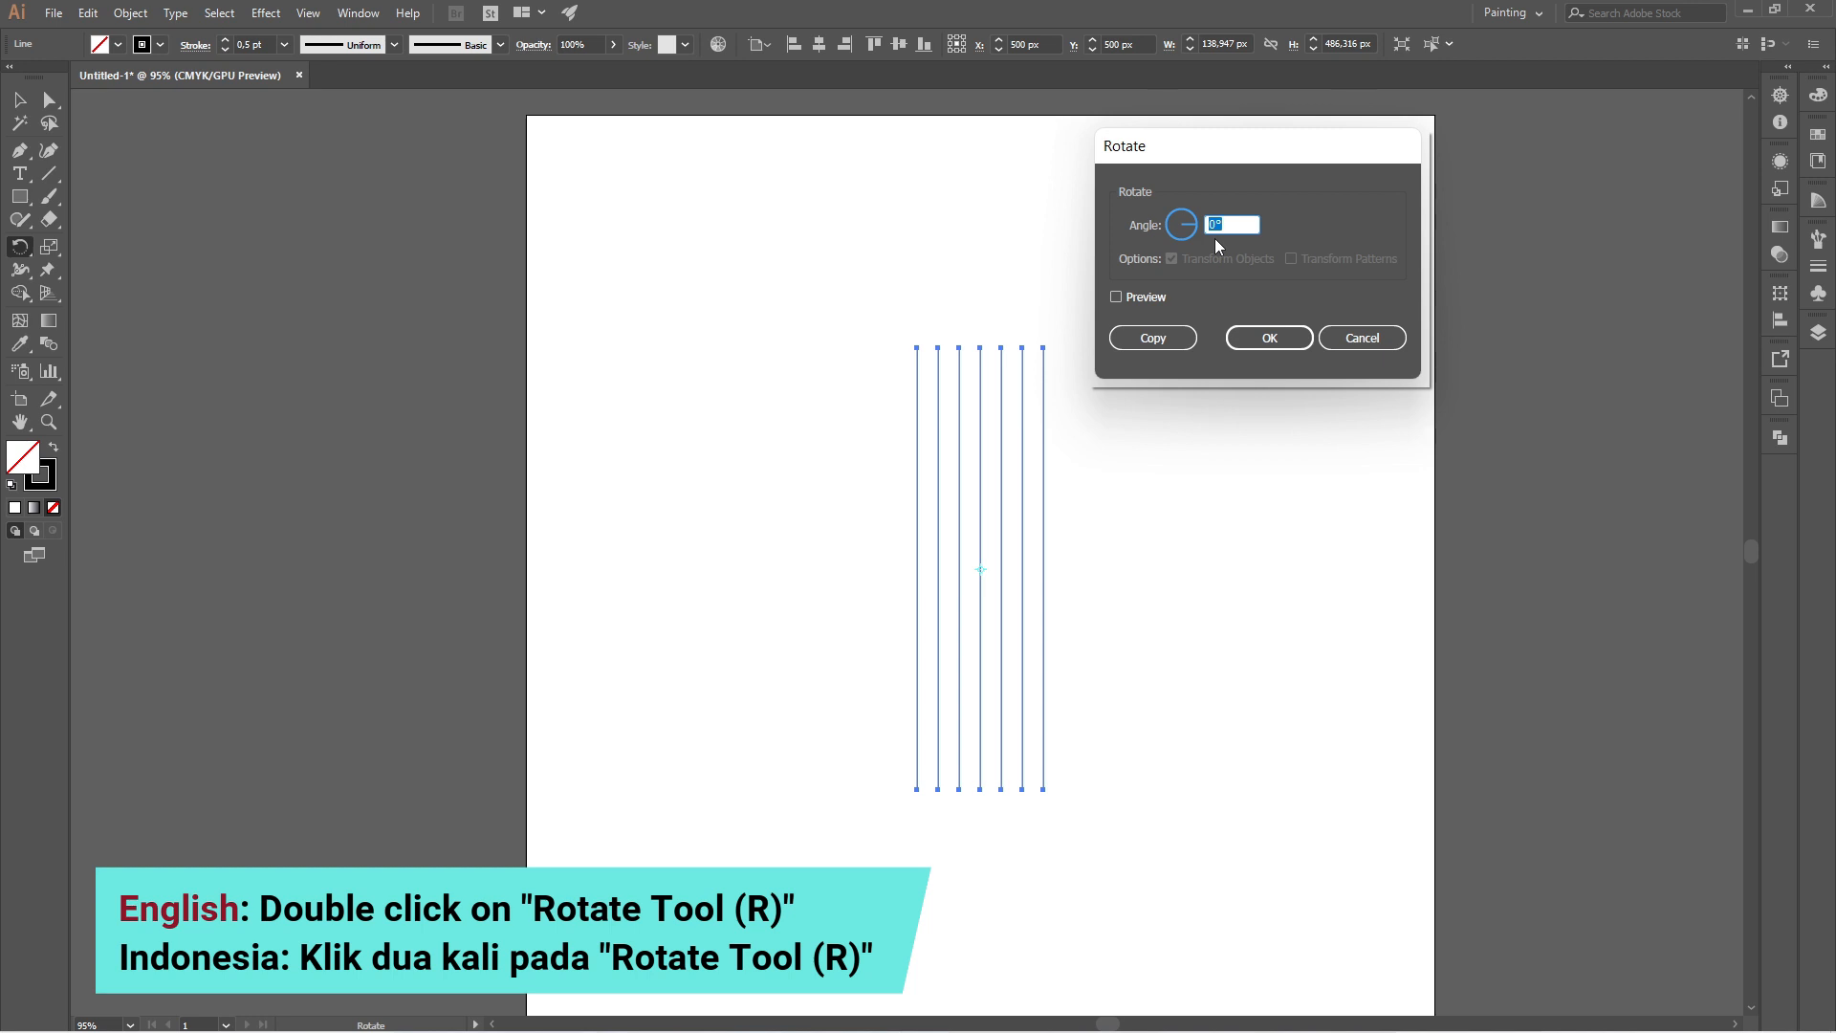
type("90")
left_click(1157, 338)
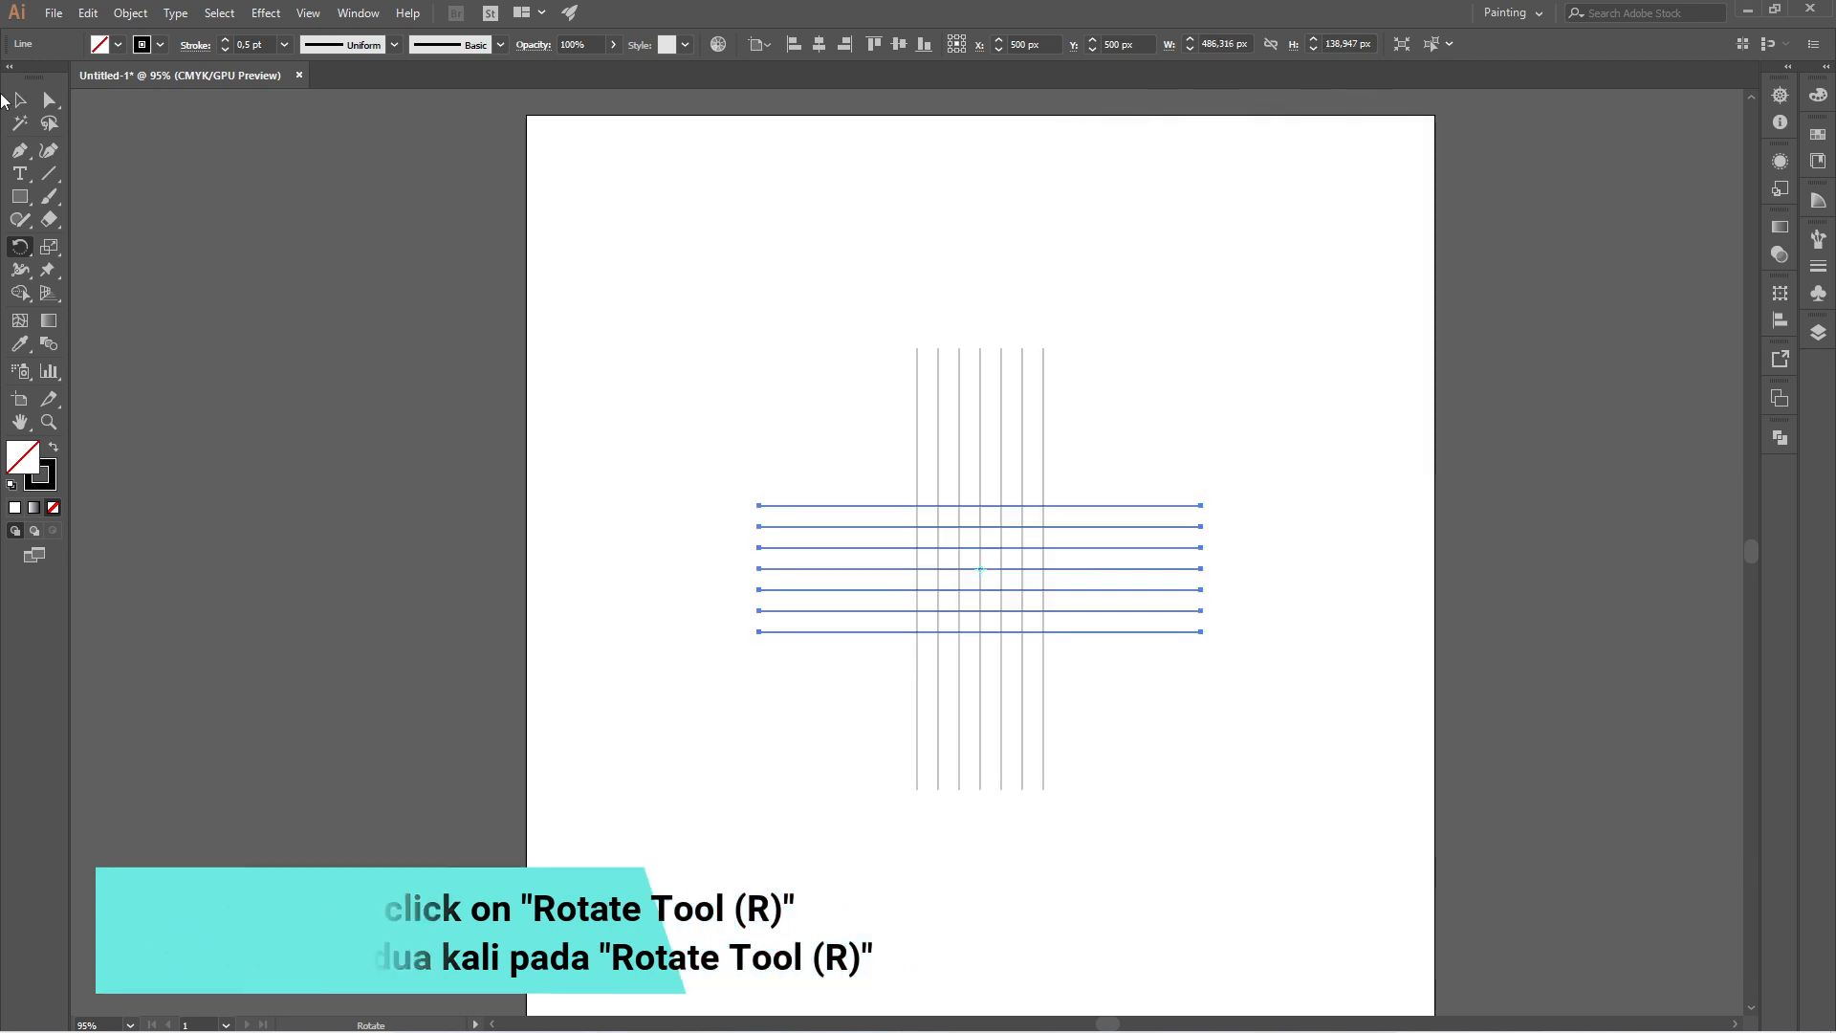
Step: Create another copy of the vertical line group rotated by 150° about its centre
key("v")
left_click(841, 290)
left_click_drag(840, 300, 964, 407)
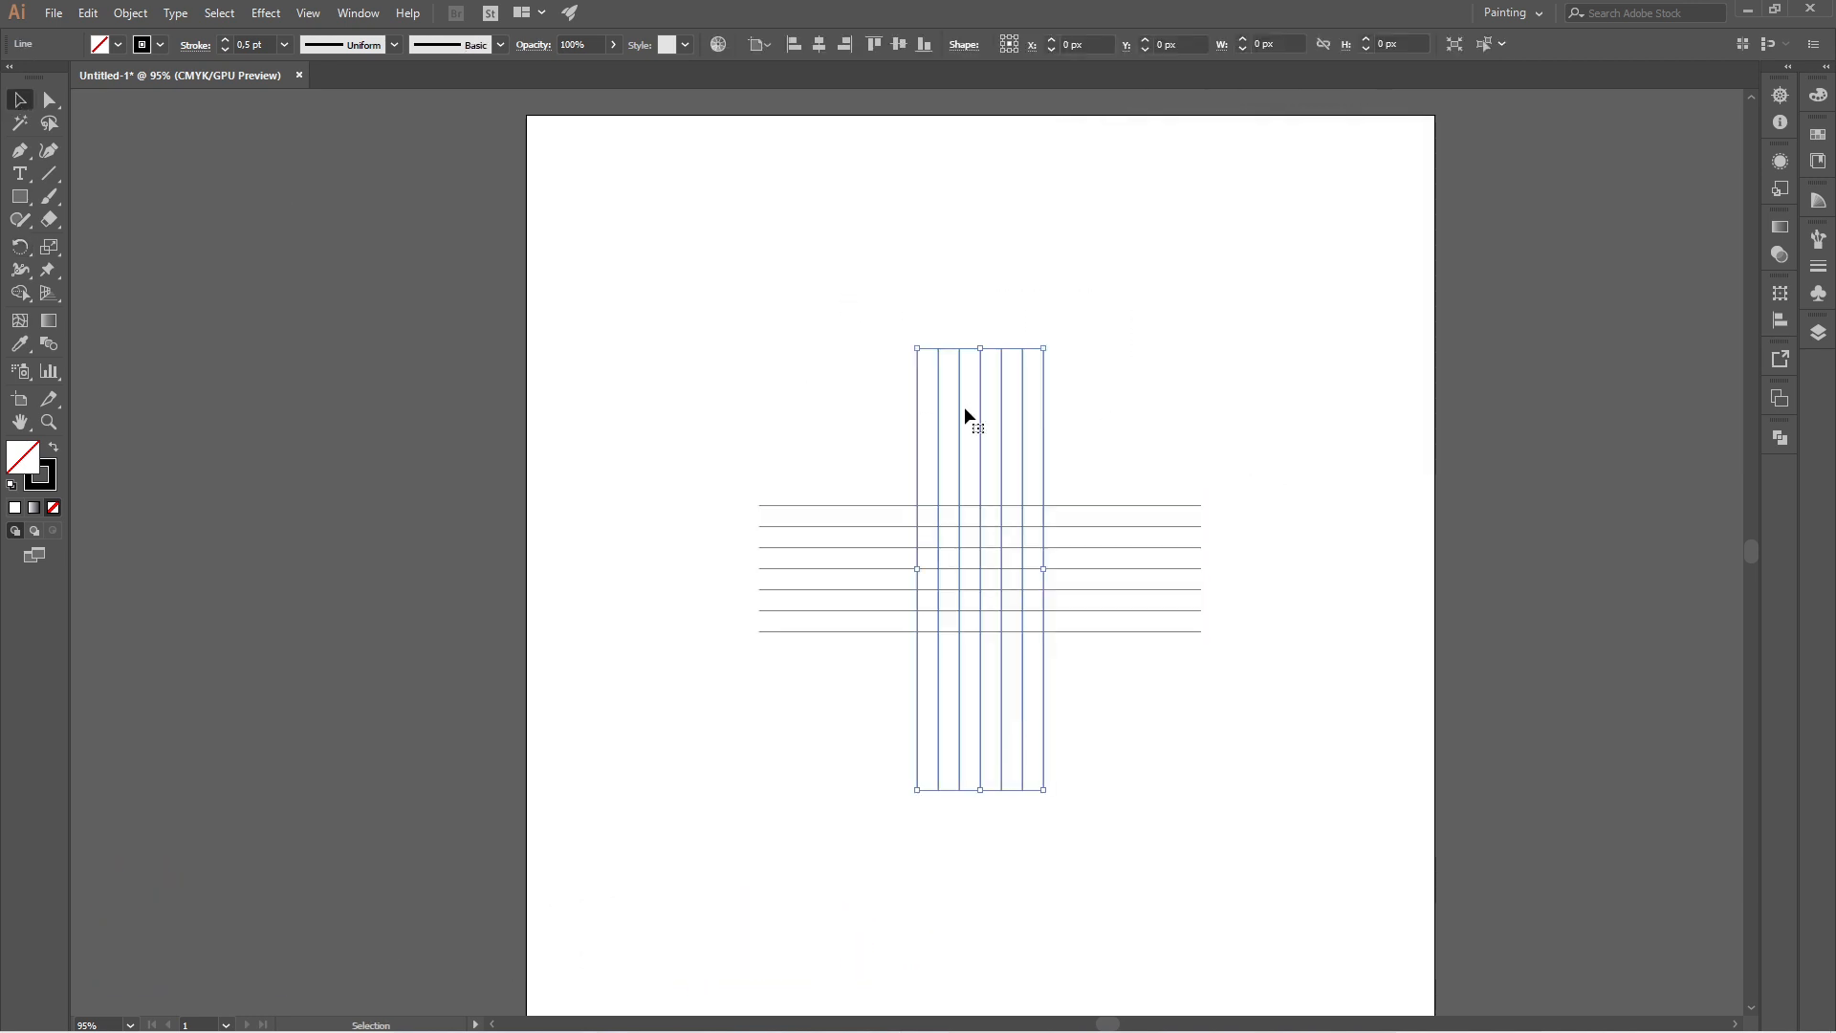
double_click(19, 251)
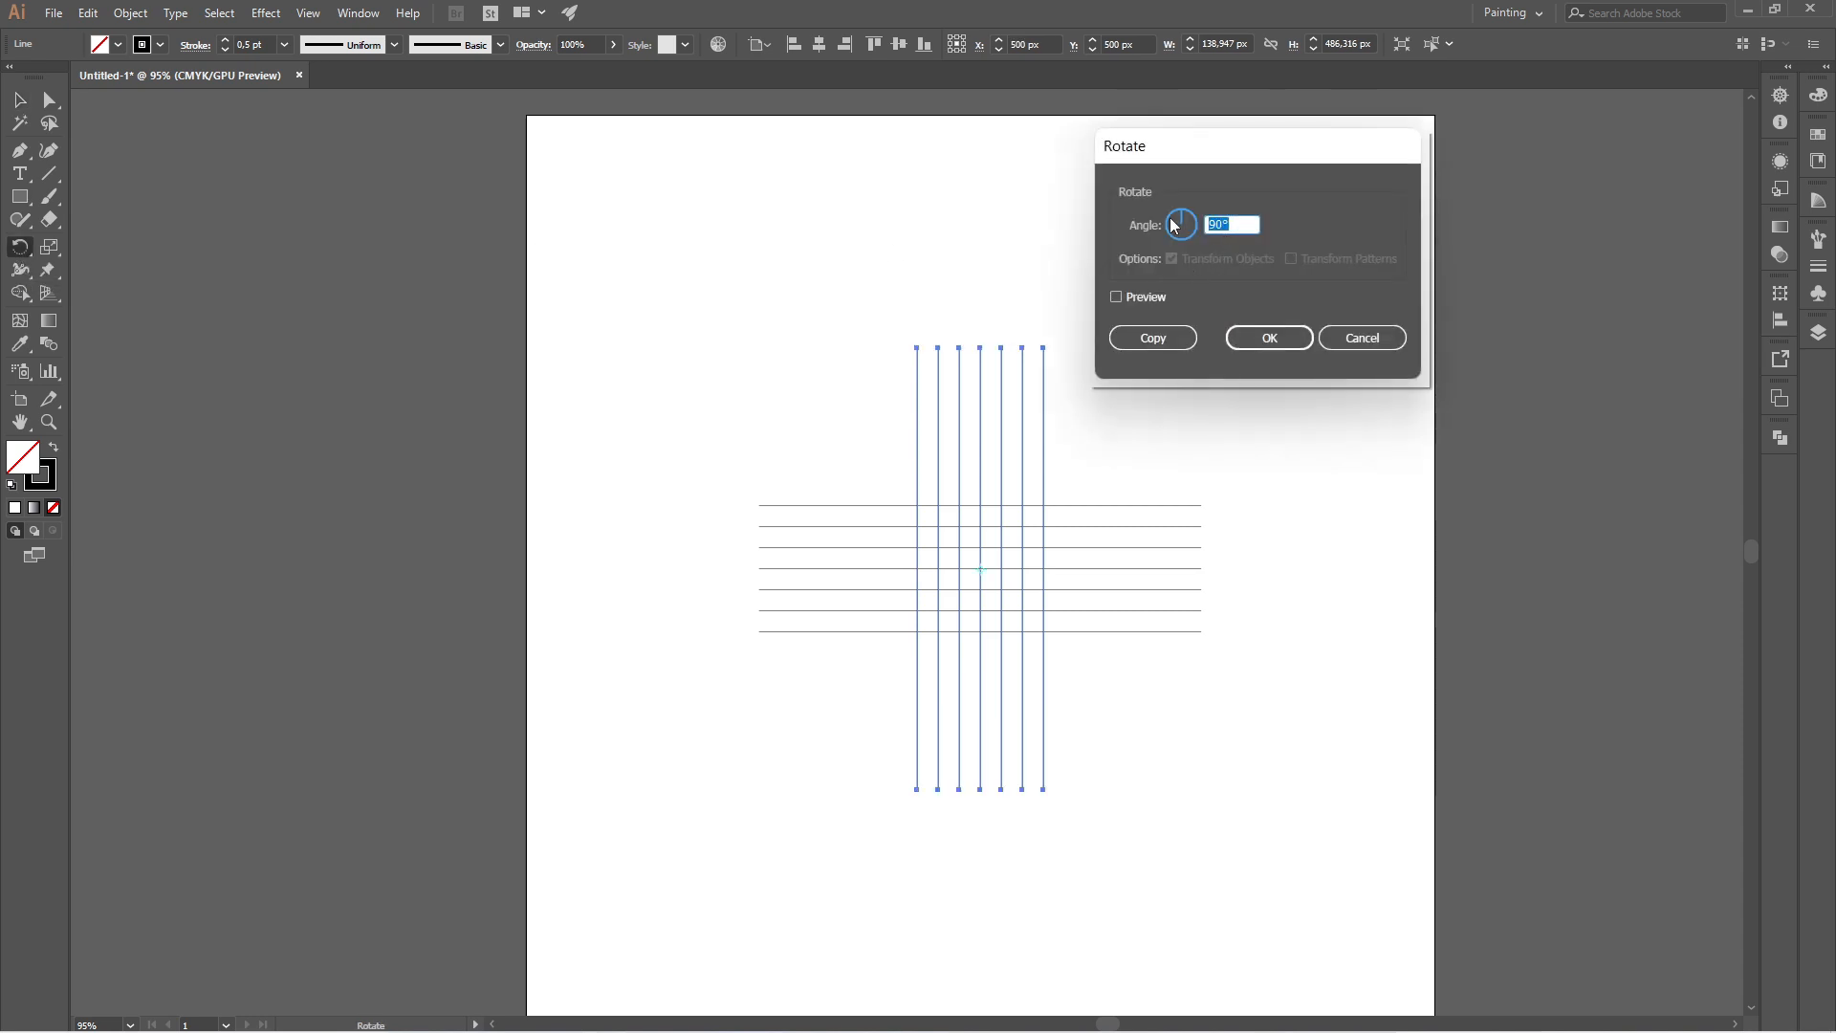
left_click(1152, 342)
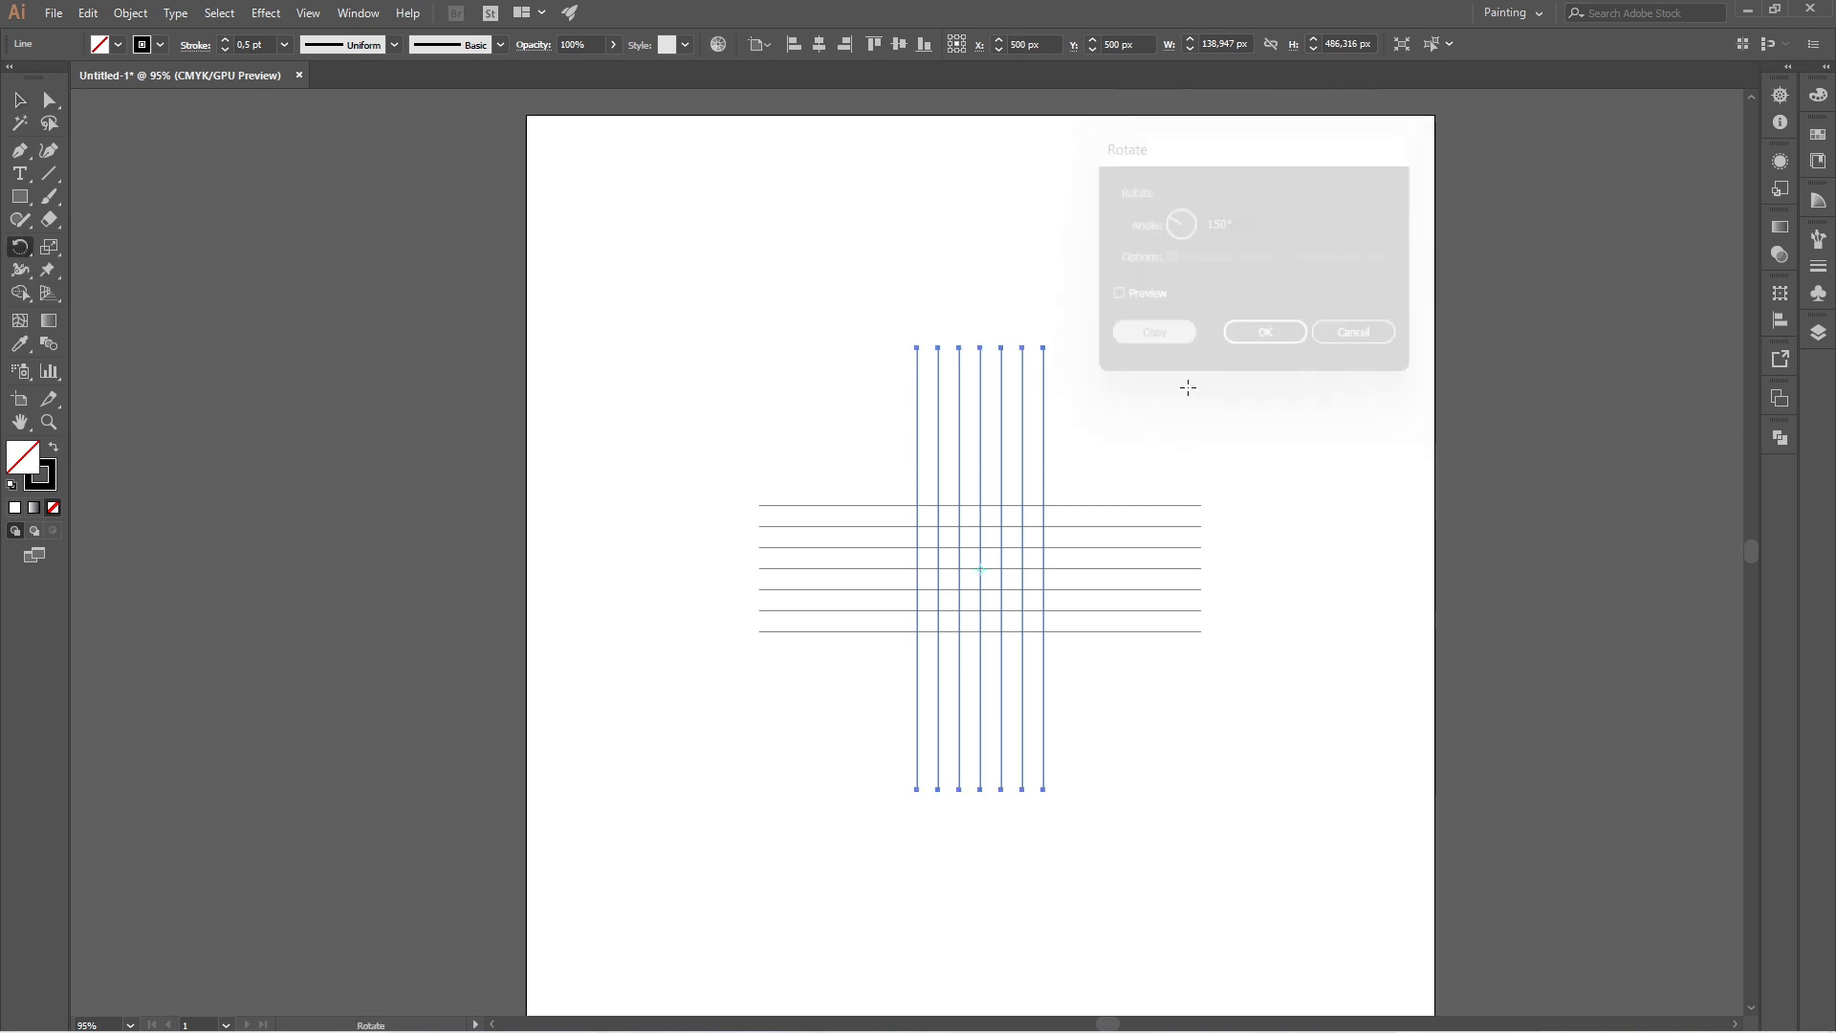
Step: Create a mirrored copy of the slanted line group across the vertical axis with Reflect
left_click_drag(26, 254, 76, 264)
double_click(27, 254)
left_click(273, 226)
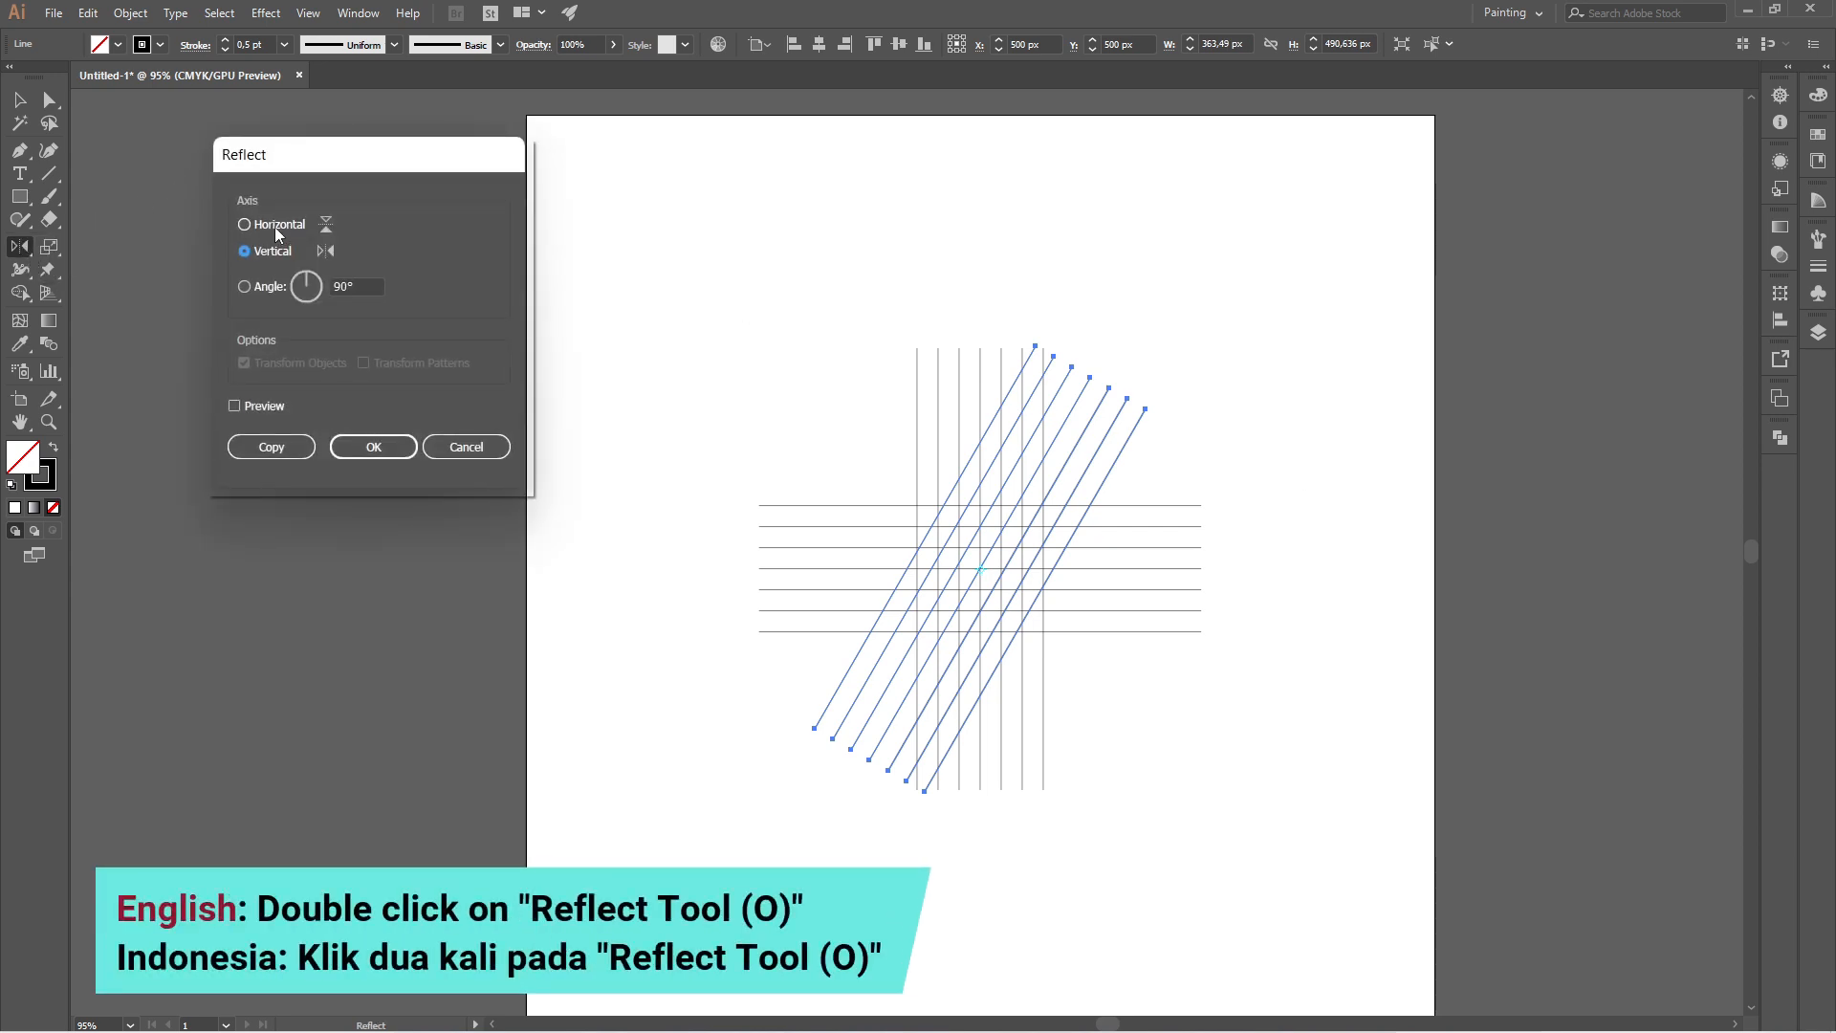
left_click(272, 447)
key("v")
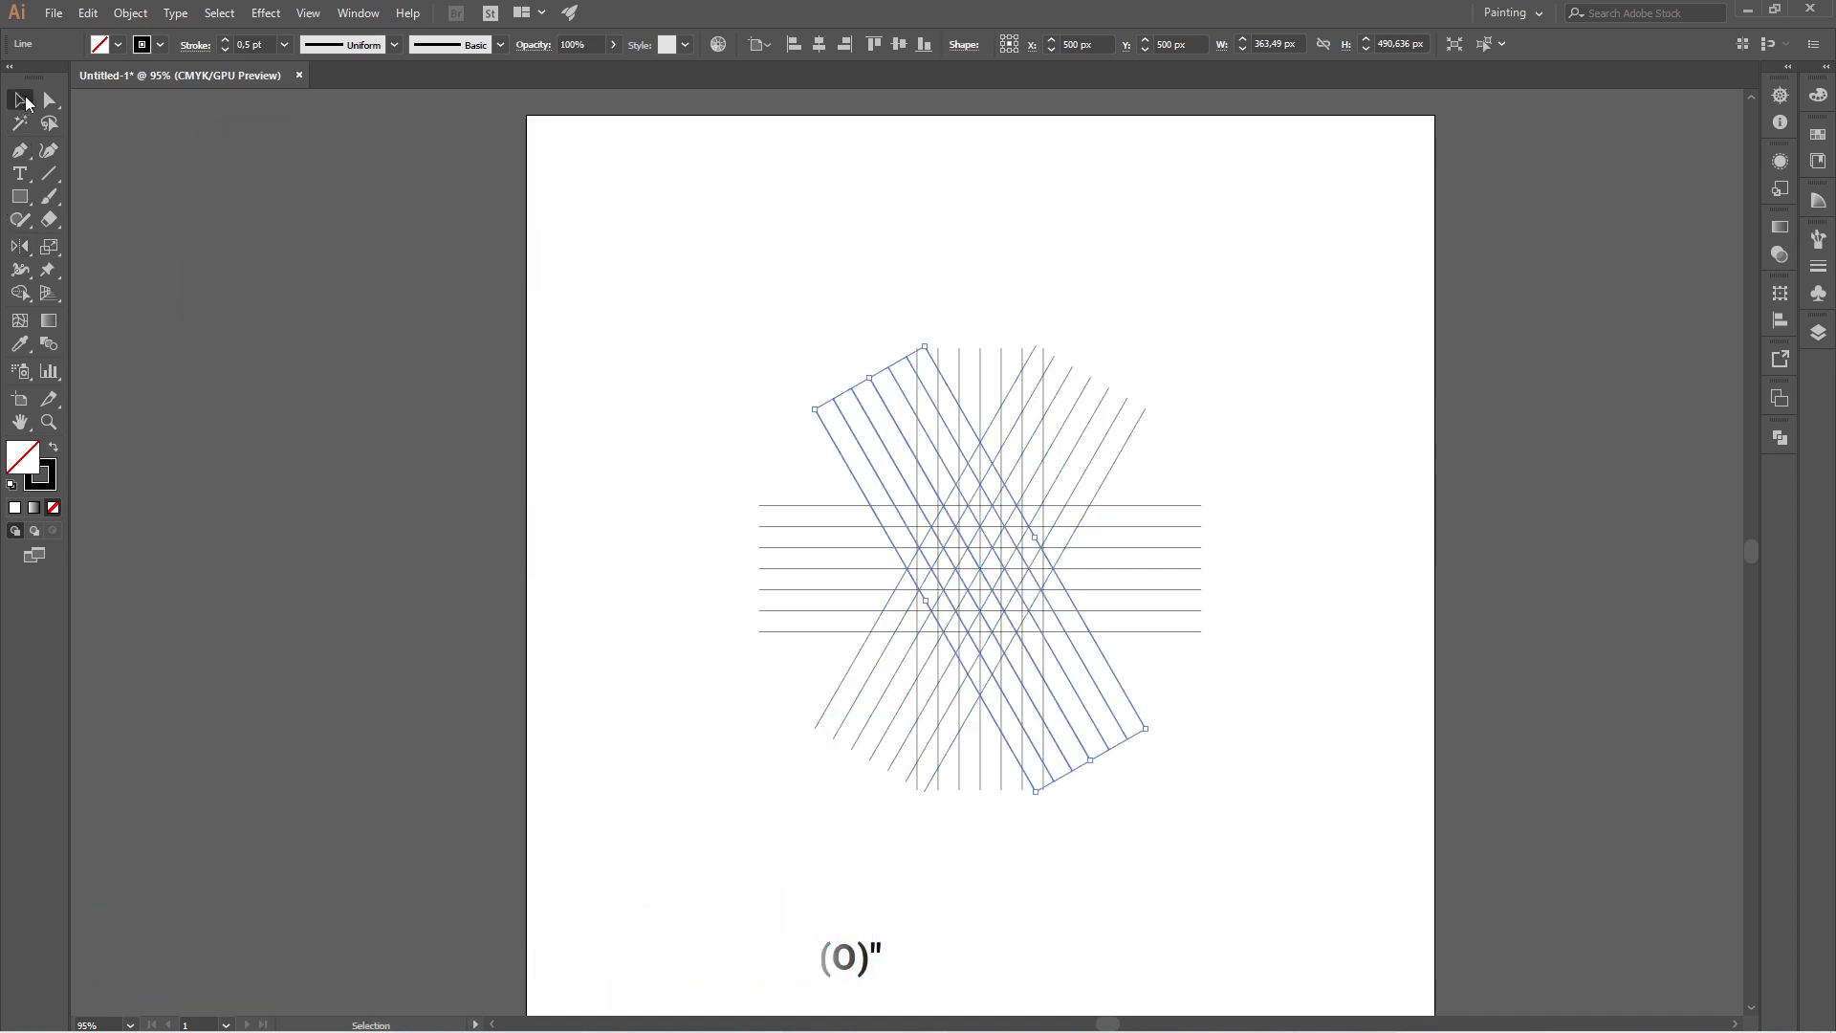
Step: Select the whole line grid and use Shape Builder with black fill and no stroke to merge the cells of the slanted left arm
left_click(734, 344)
left_click_drag(691, 304, 1209, 861)
scroll(1018, 581, "up", 4)
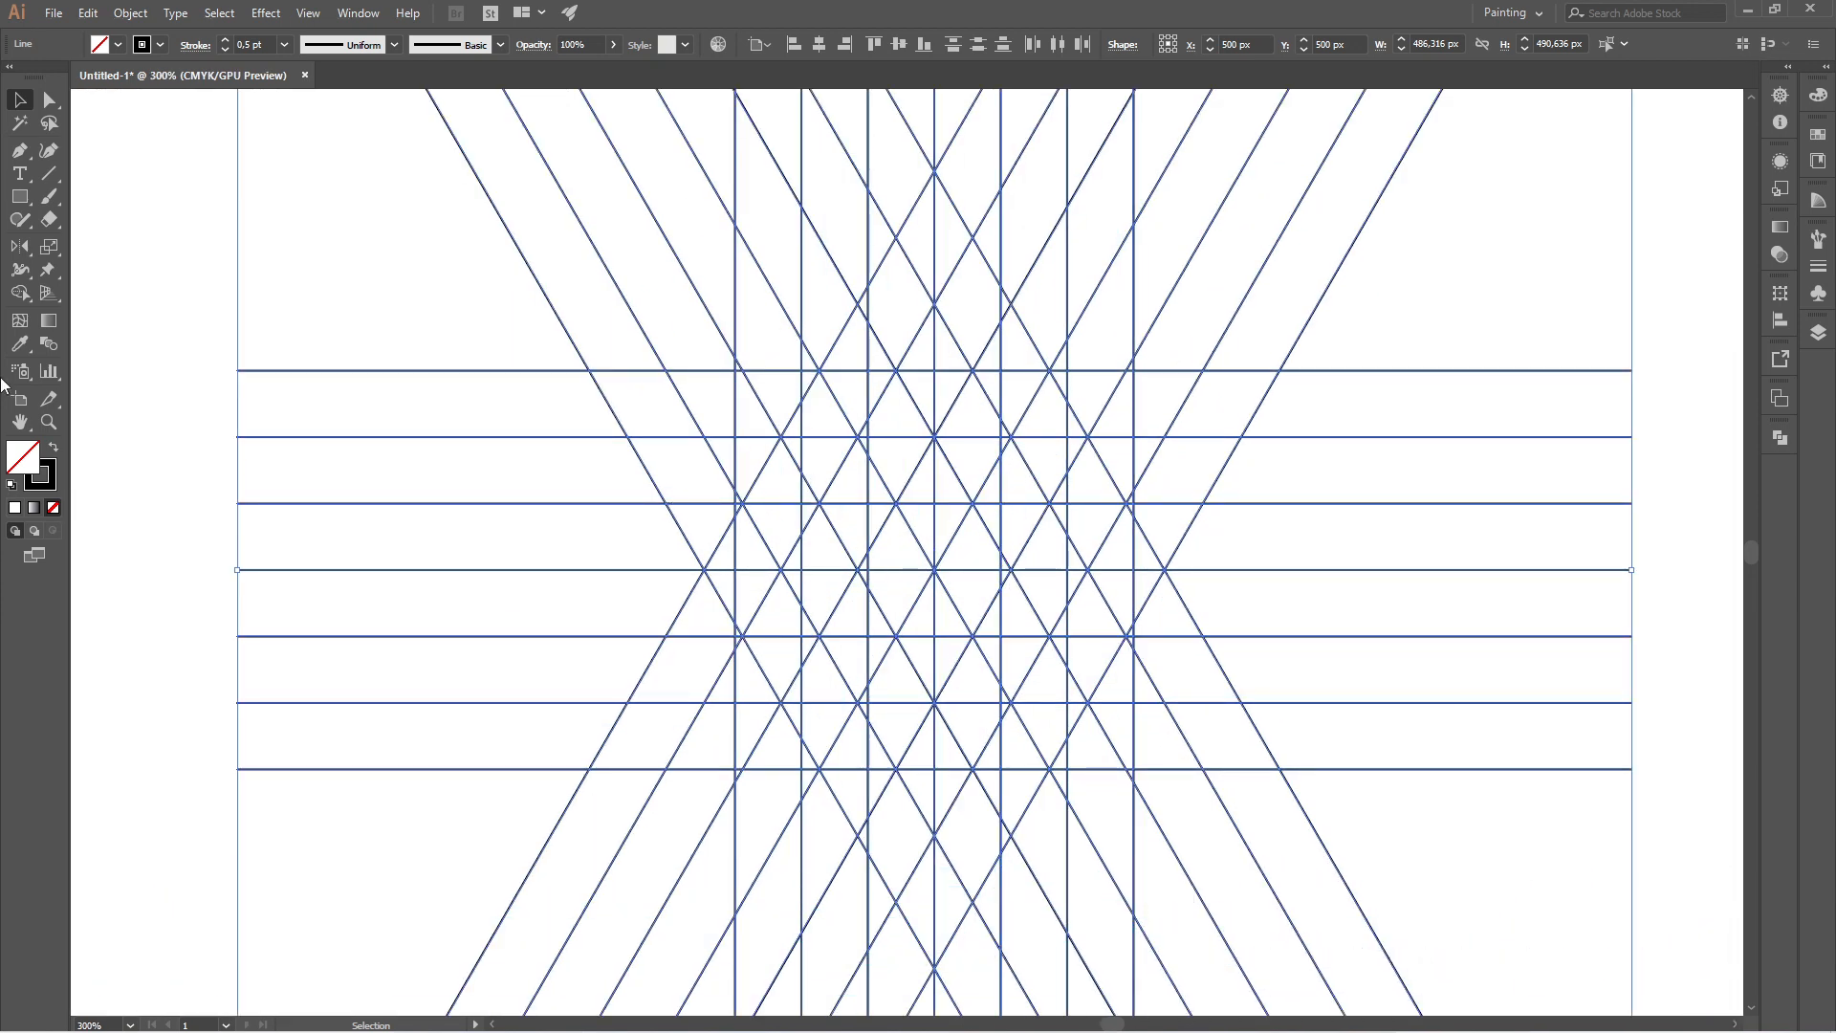
left_click(20, 293)
left_click(53, 447)
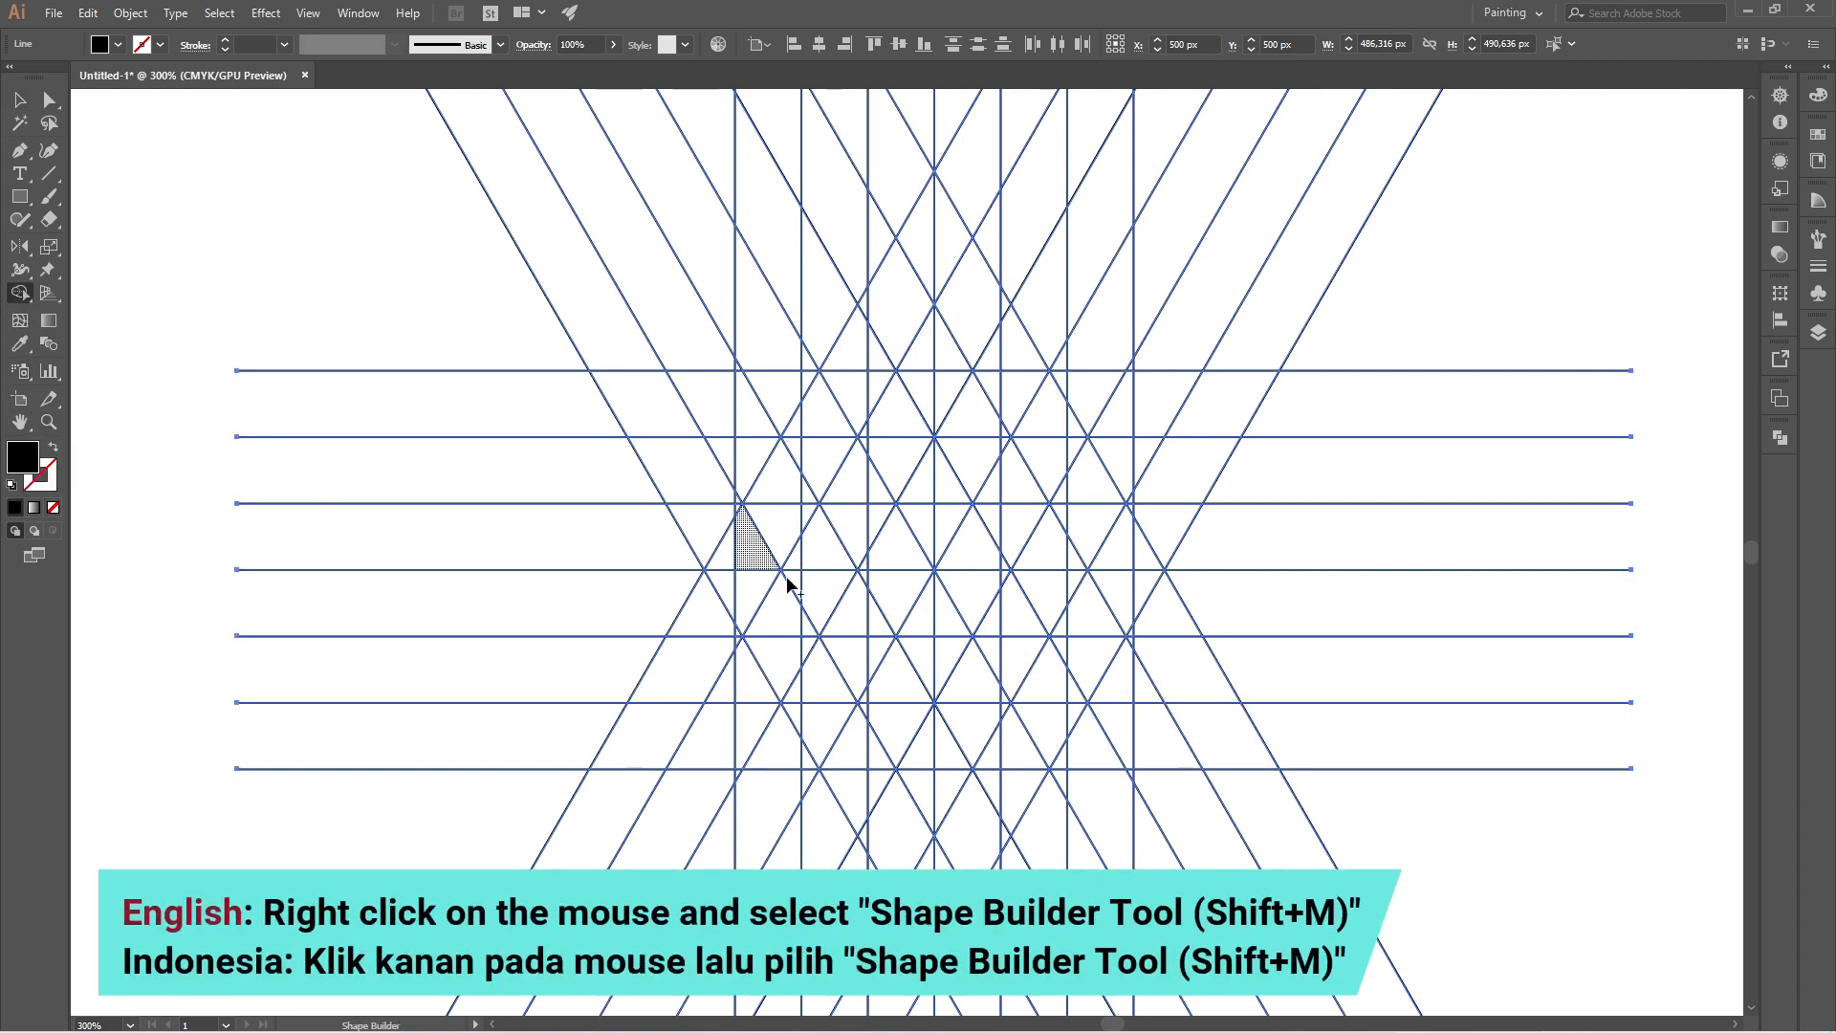
scroll(932, 647, "up", 1)
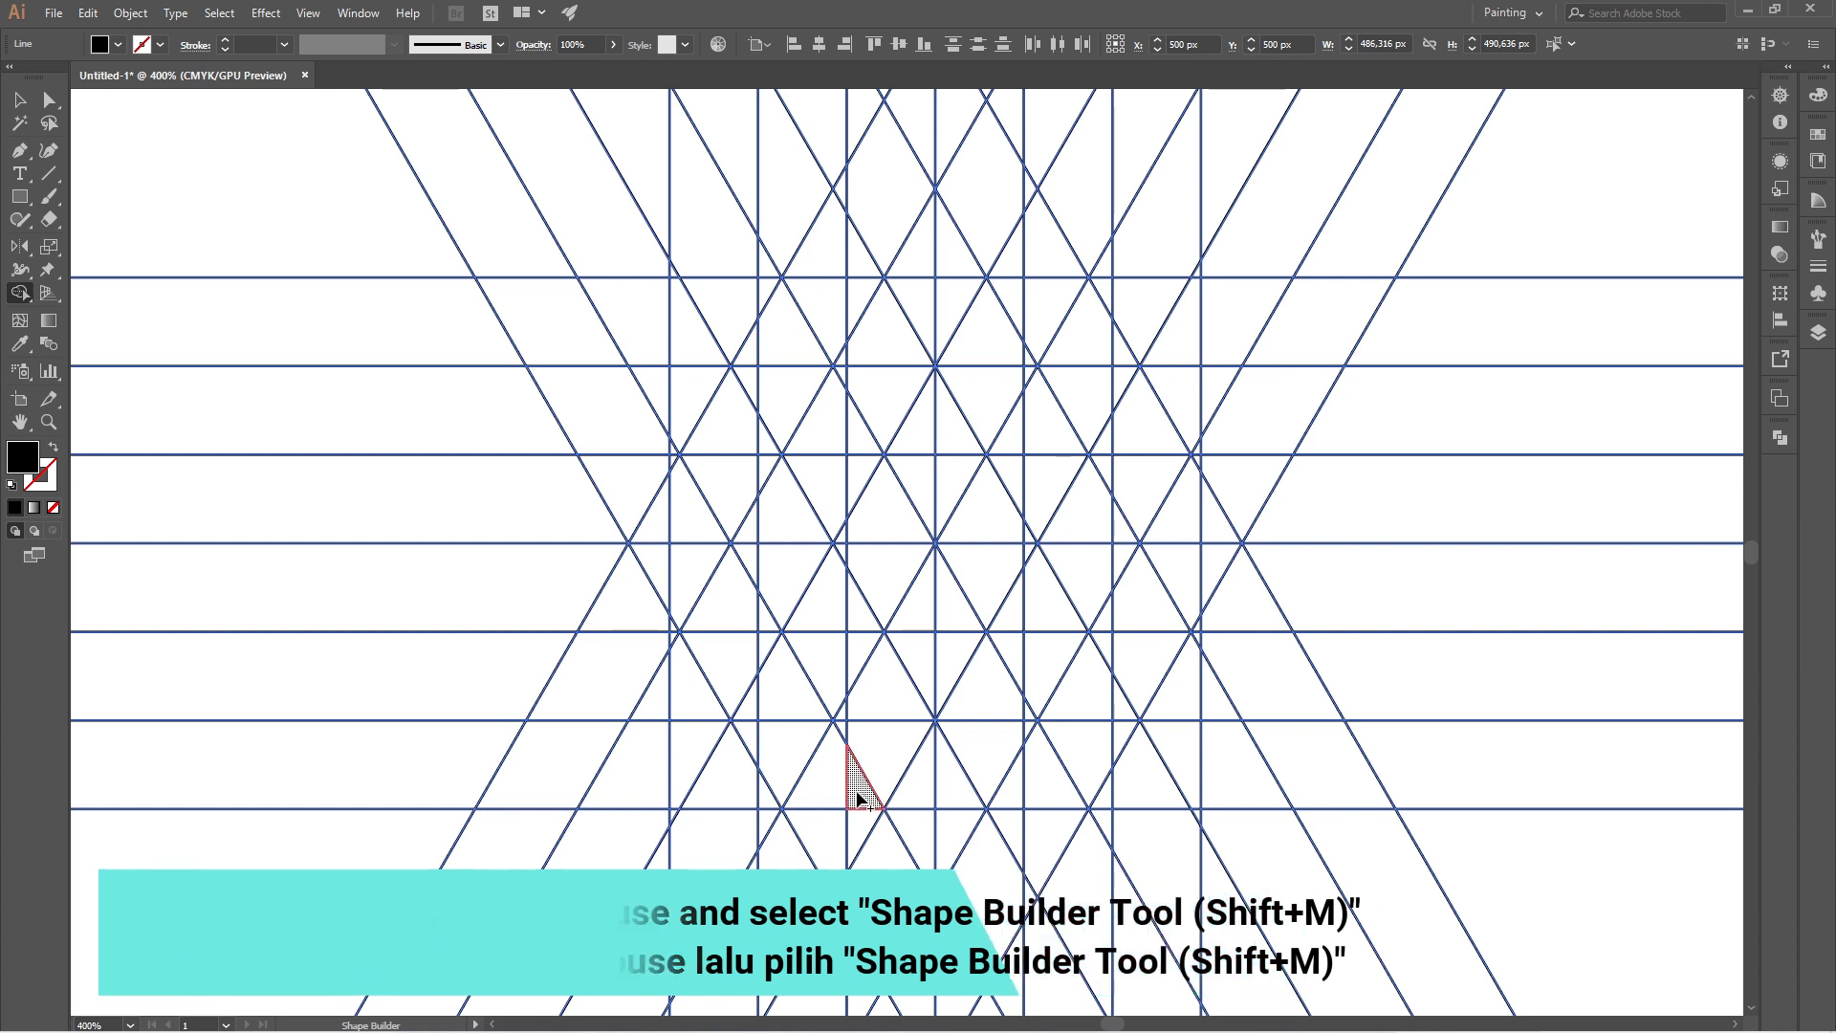
mouse_move(857, 796)
left_mouse_down()
mouse_move(811, 788)
mouse_move(735, 699)
mouse_move(668, 581)
mouse_move(677, 498)
left_mouse_up()
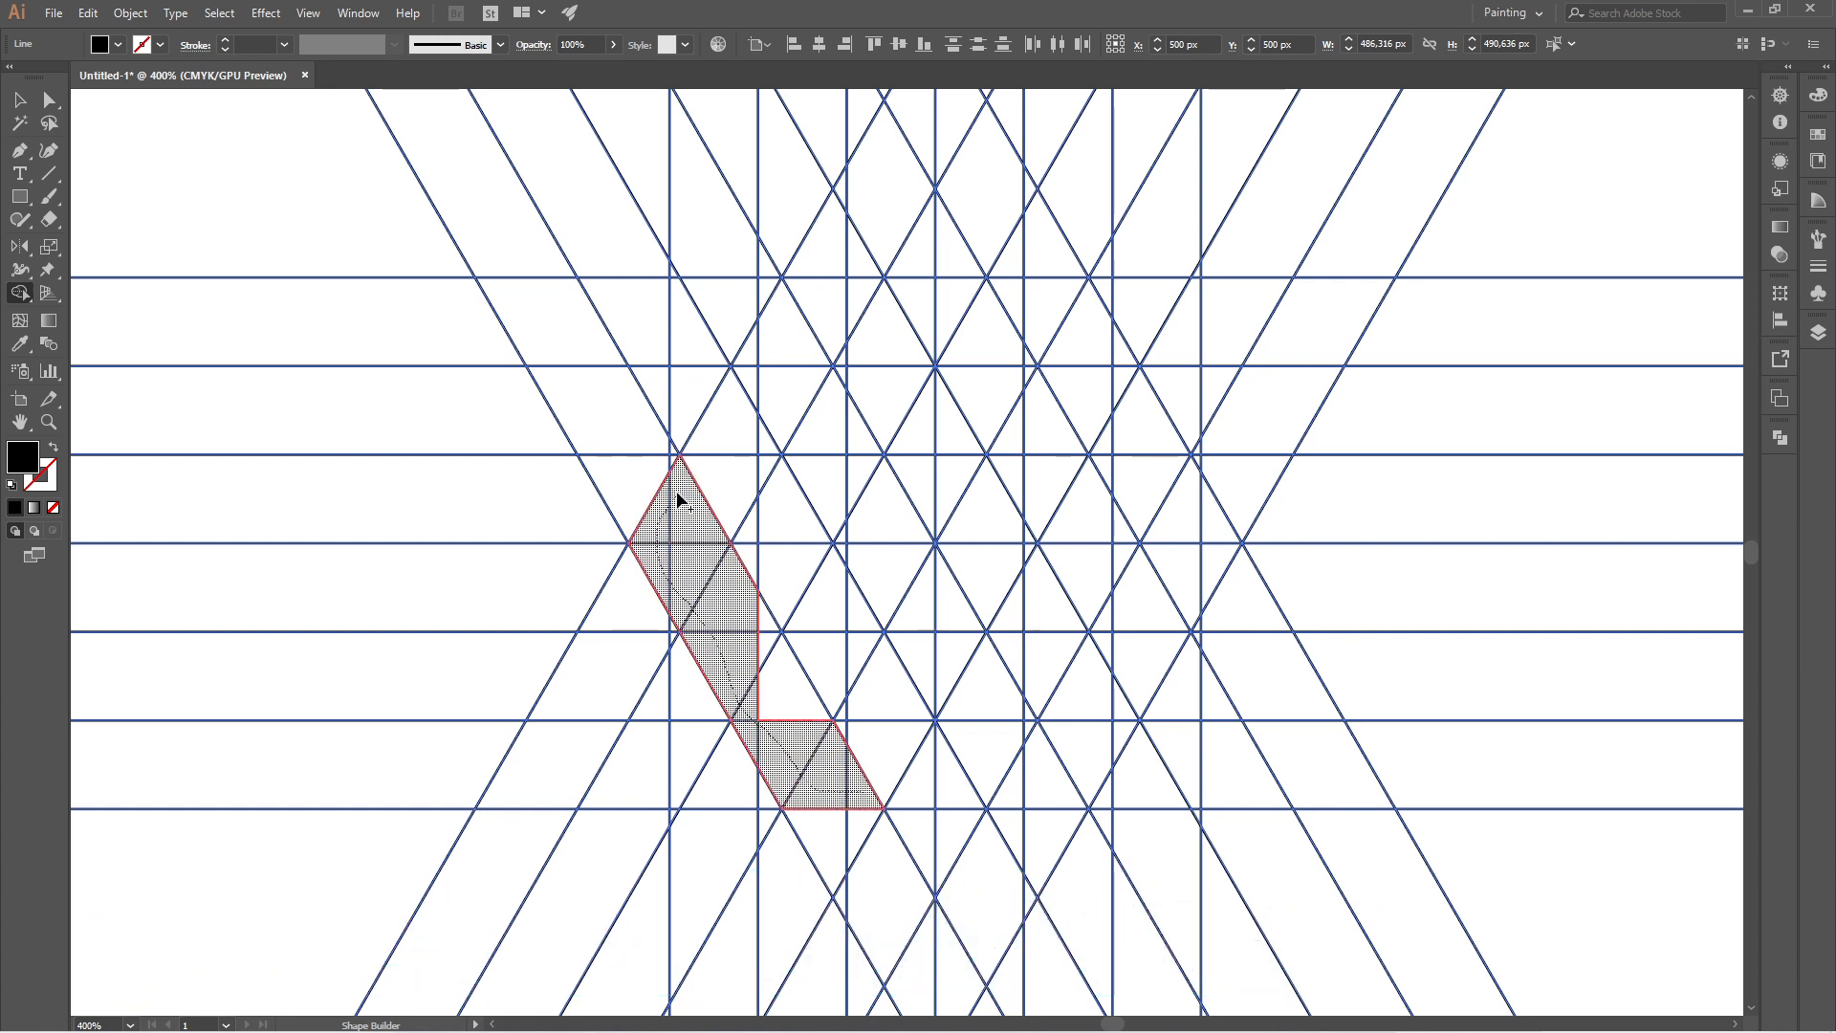
Step: Merge the grid cells of the flat base and slanted right arm into a wide V-shaped band, undoing the first uneven merge
mouse_move(738, 597)
left_mouse_down()
mouse_move(801, 712)
mouse_move(895, 738)
mouse_move(1020, 732)
mouse_move(1073, 578)
mouse_move(1152, 472)
mouse_move(1150, 432)
left_mouse_up()
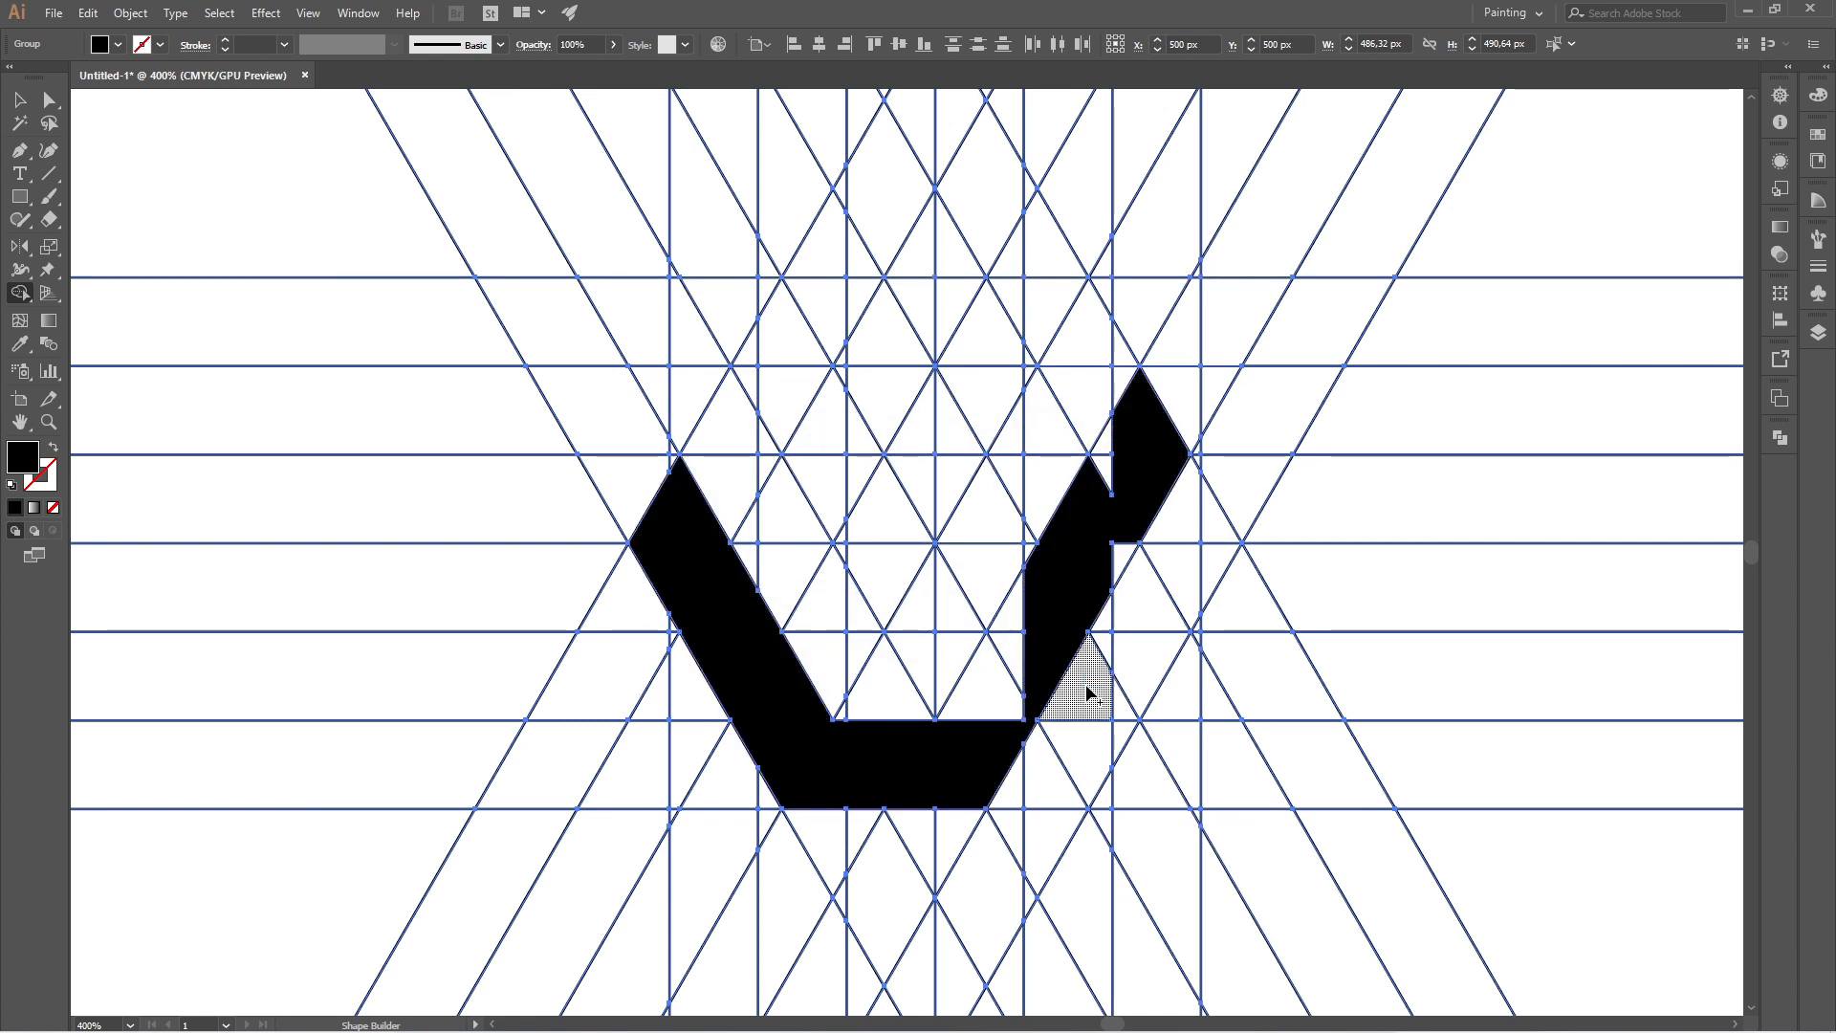
key("ctrl+z")
scroll(1068, 629, "up", 1)
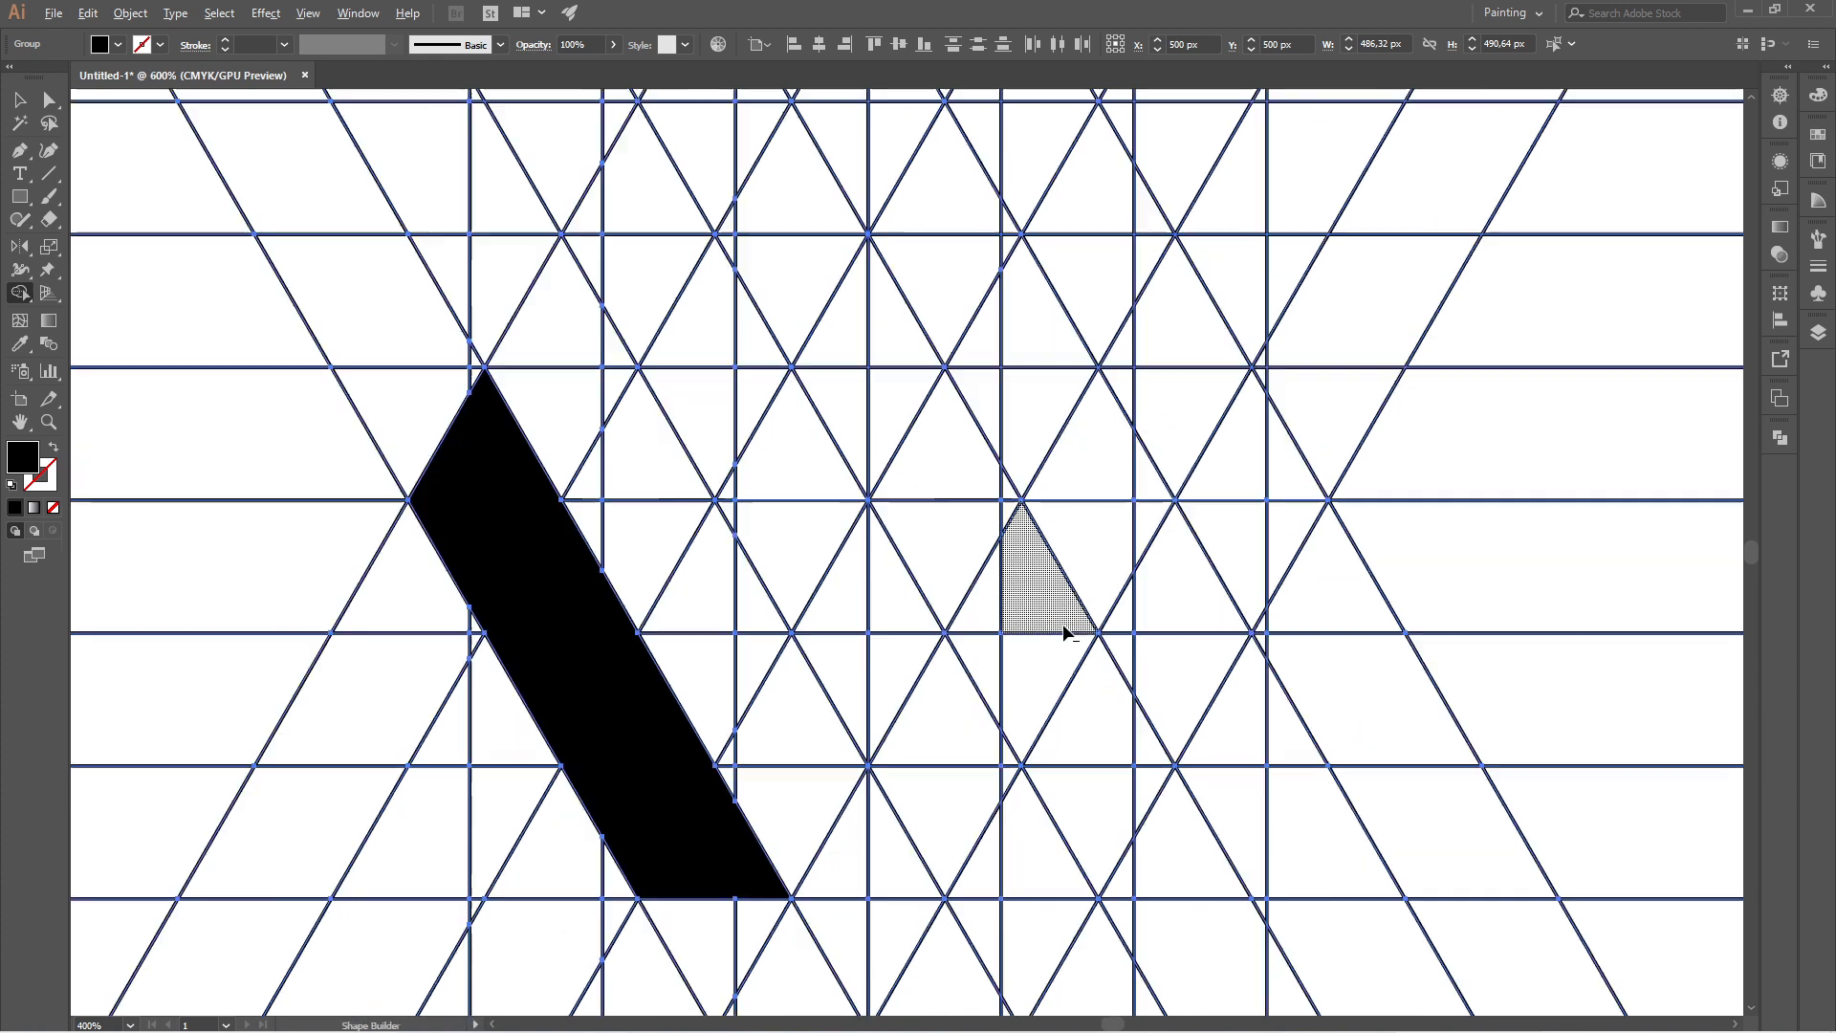
mouse_move(706, 786)
left_mouse_down()
mouse_move(843, 814)
mouse_move(995, 804)
mouse_move(1058, 599)
mouse_move(1160, 389)
mouse_move(1100, 421)
left_mouse_up()
left_click_drag(1138, 478, 1150, 522)
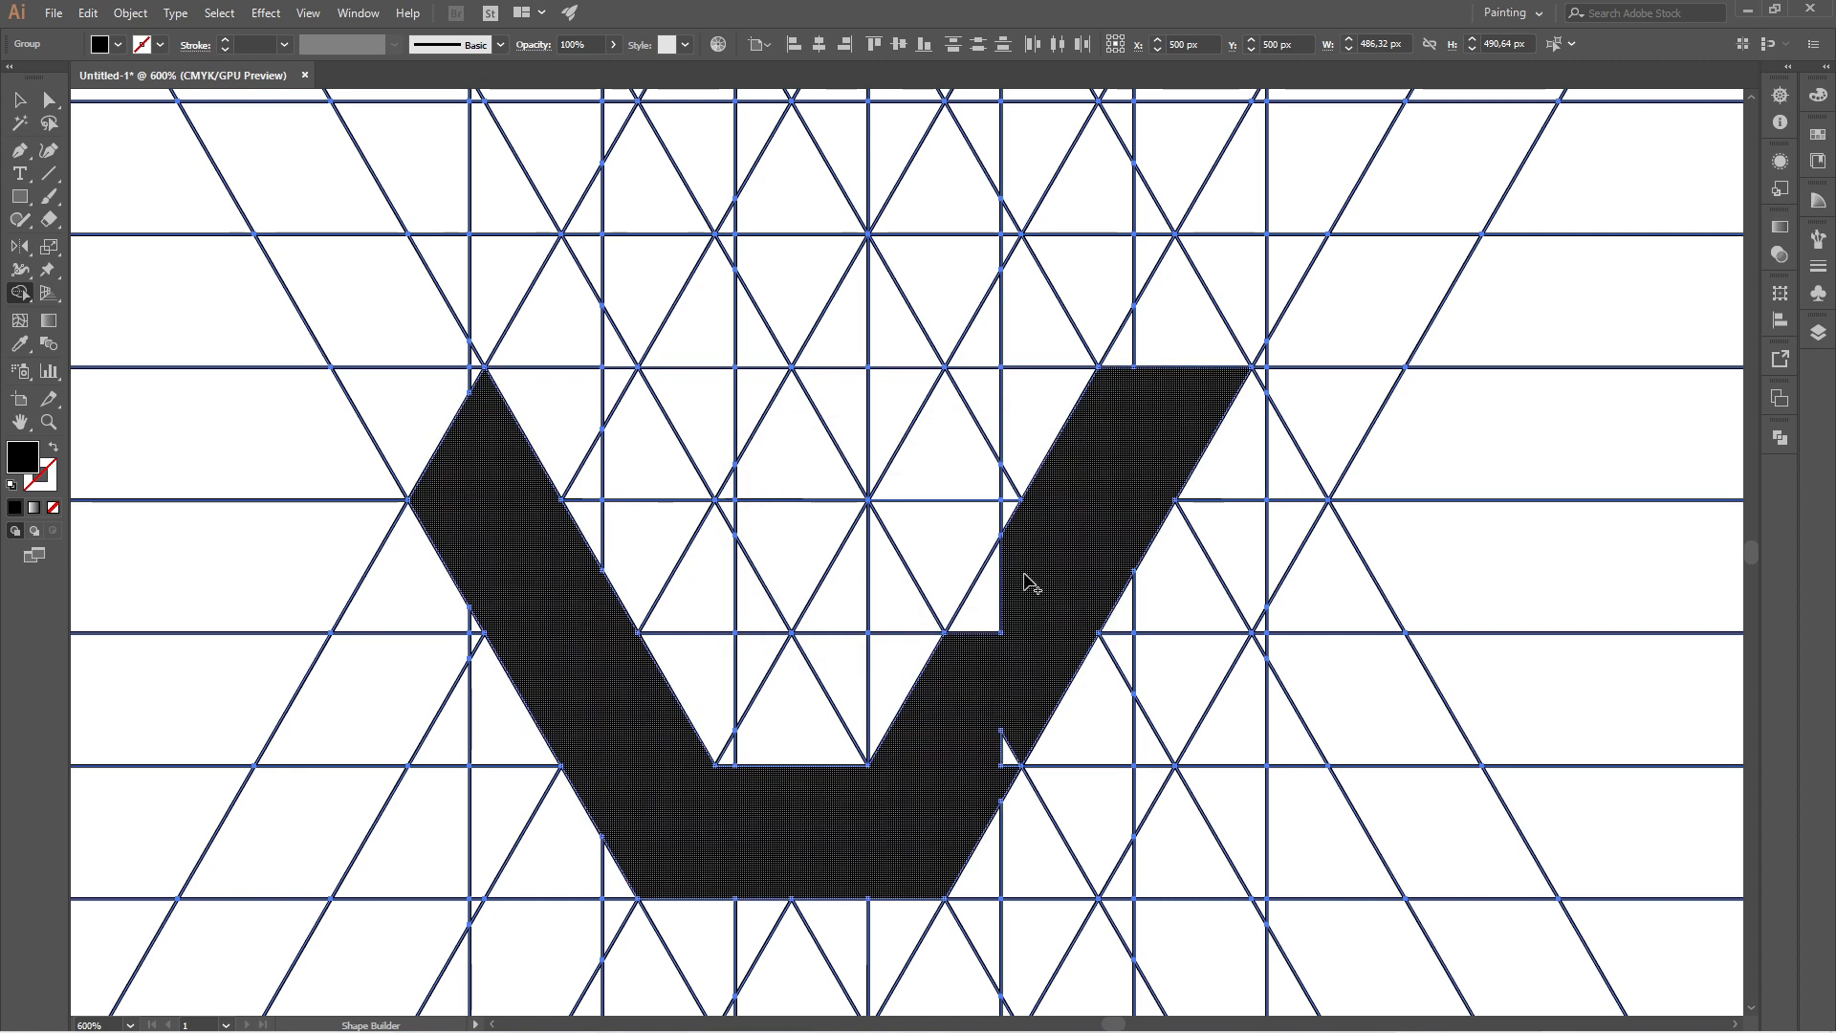
left_click_drag(1020, 575, 964, 641)
left_click(1006, 747)
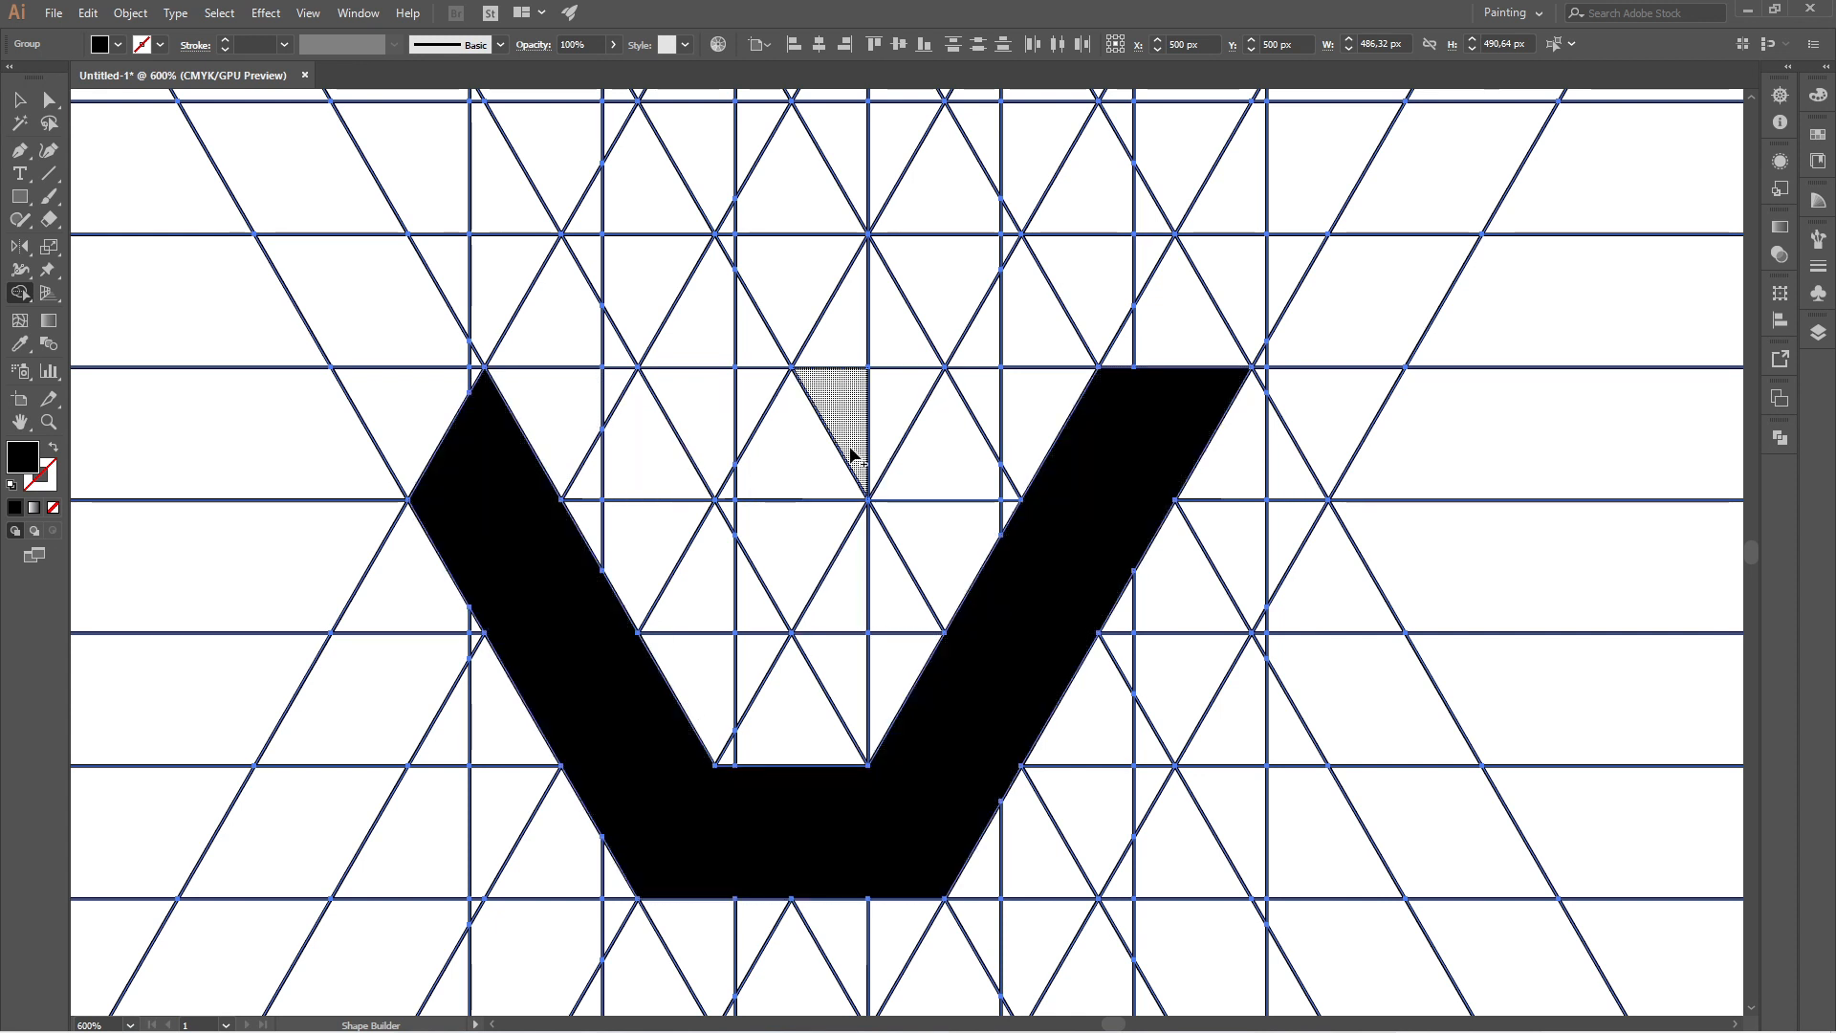
Step: Deselect the grid and draw a horizontal line above the V band, between the two uppermost horizontal grid lines
scroll(860, 450, "down", 3)
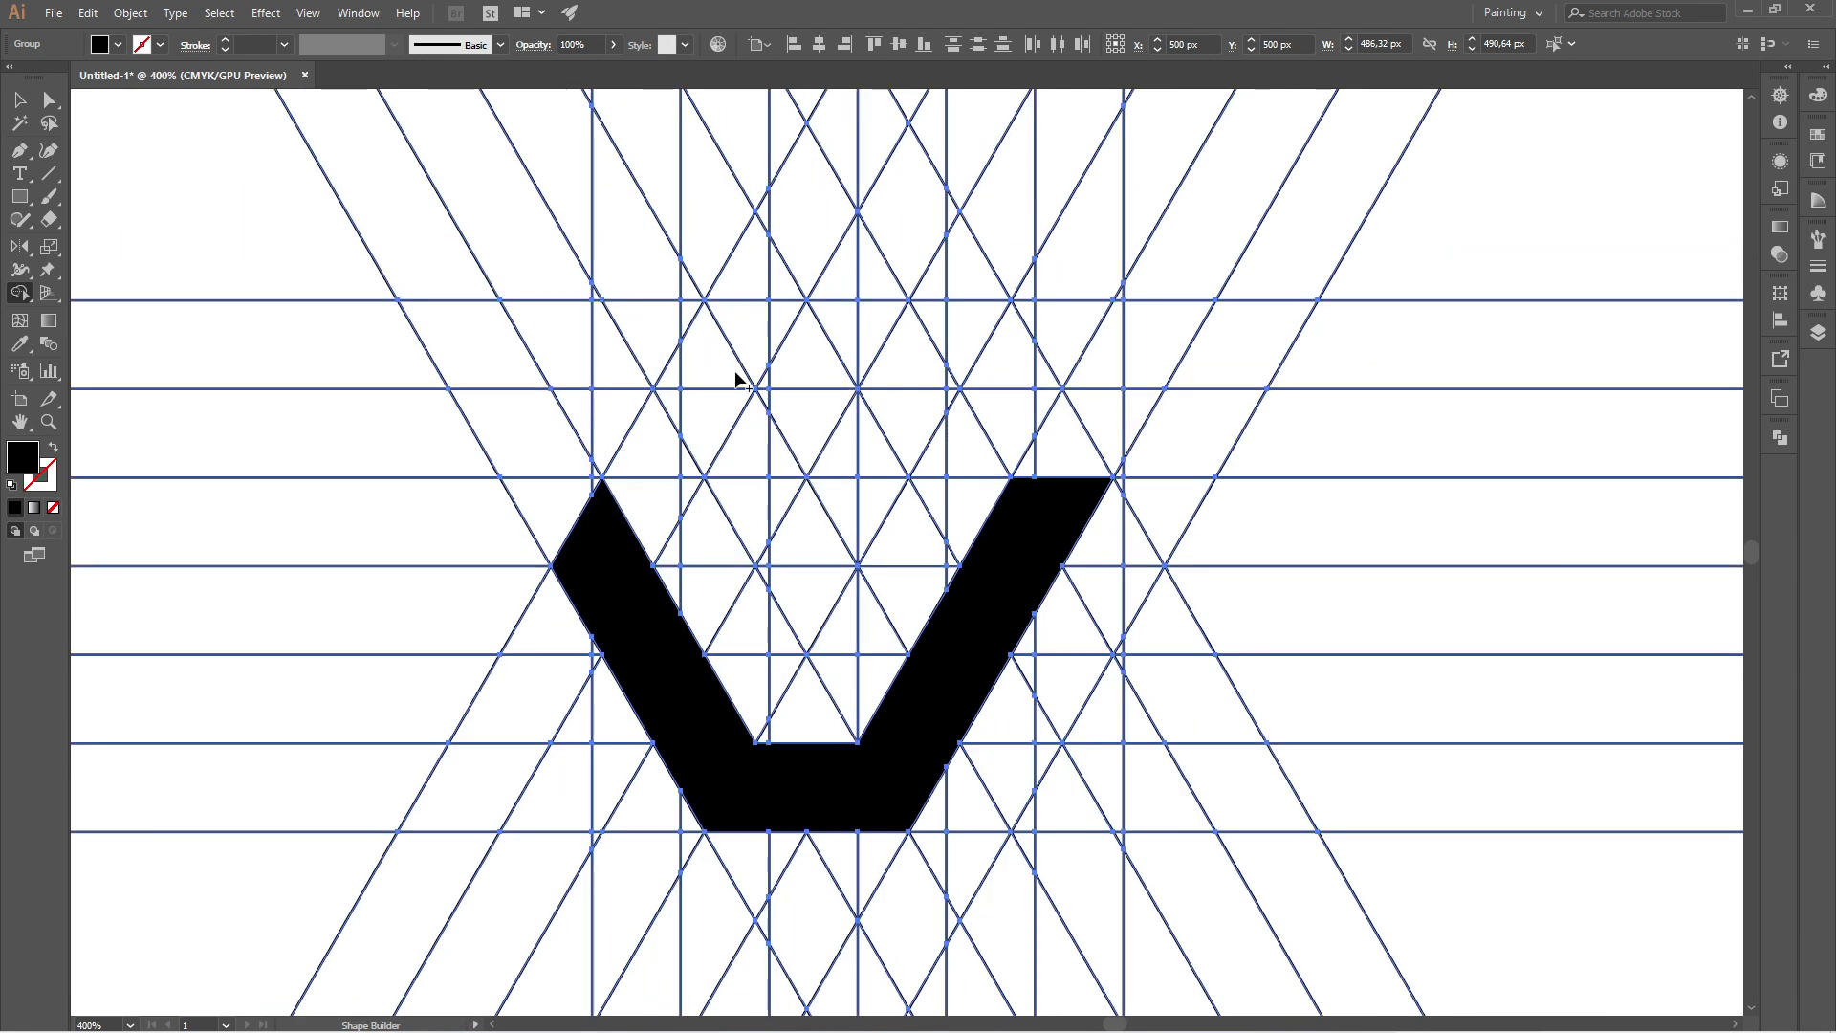
left_click(19, 100)
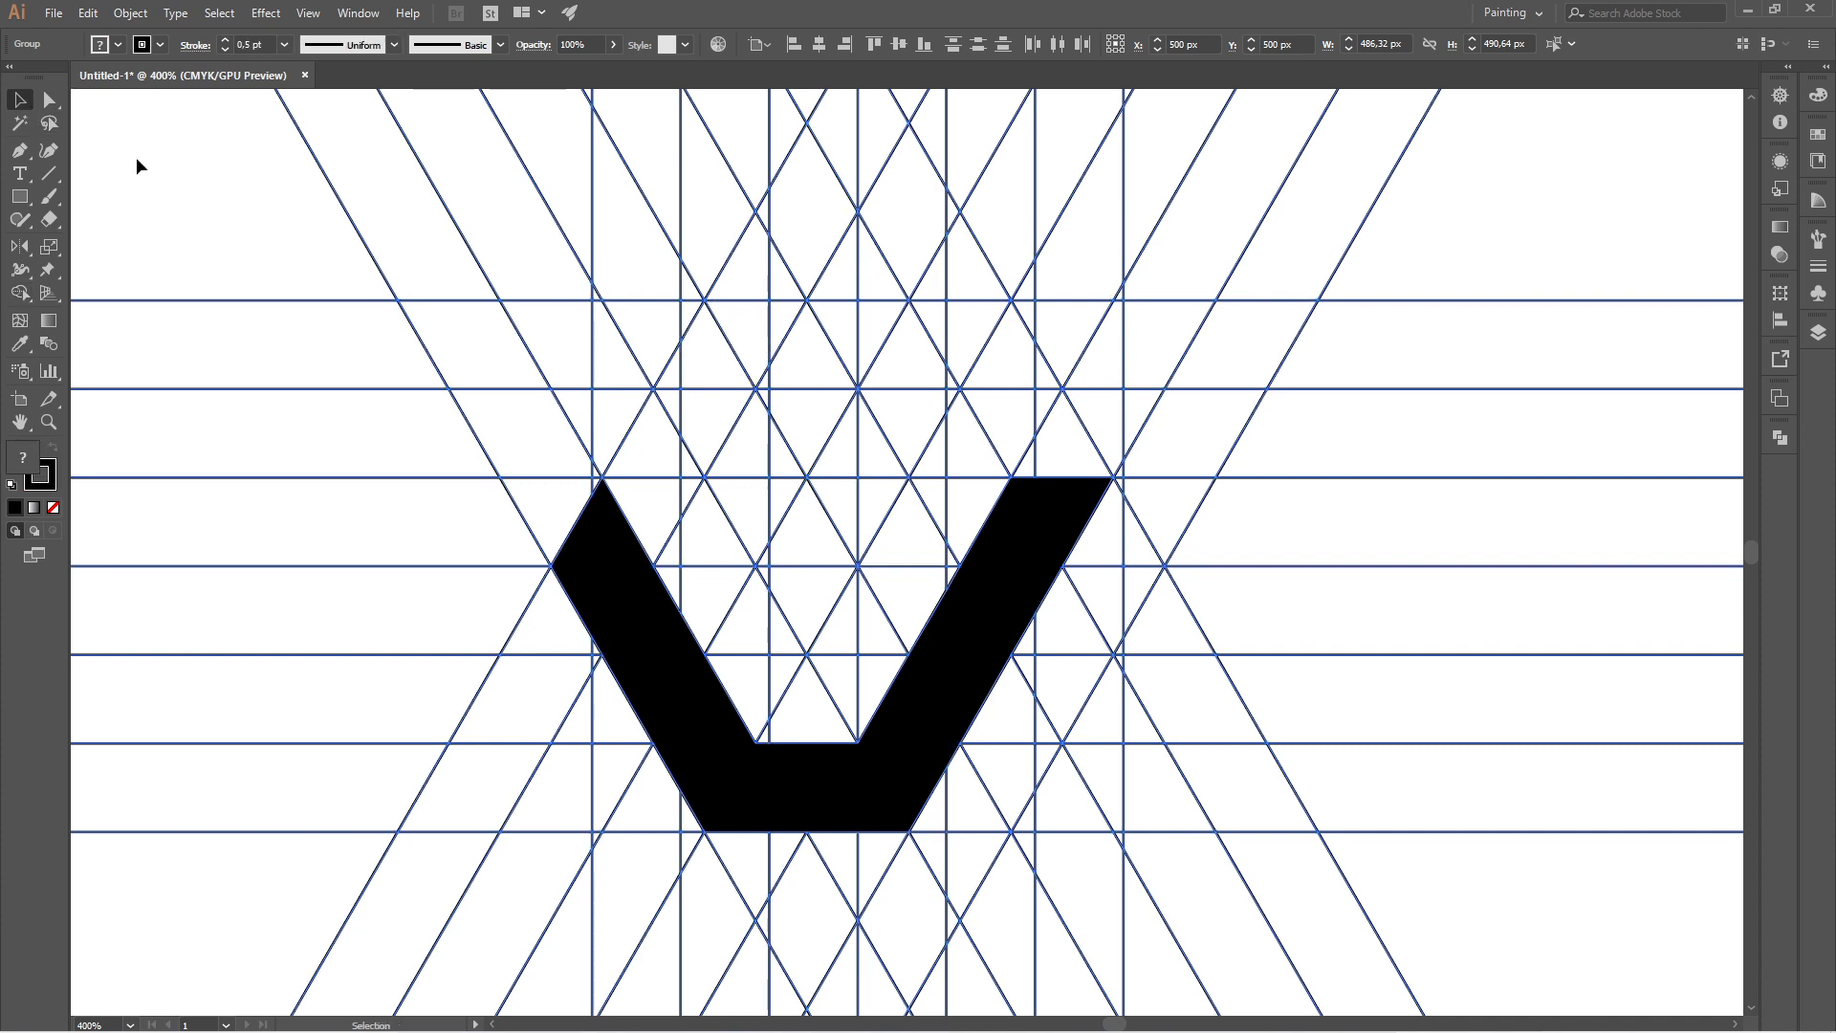
left_click(375, 313)
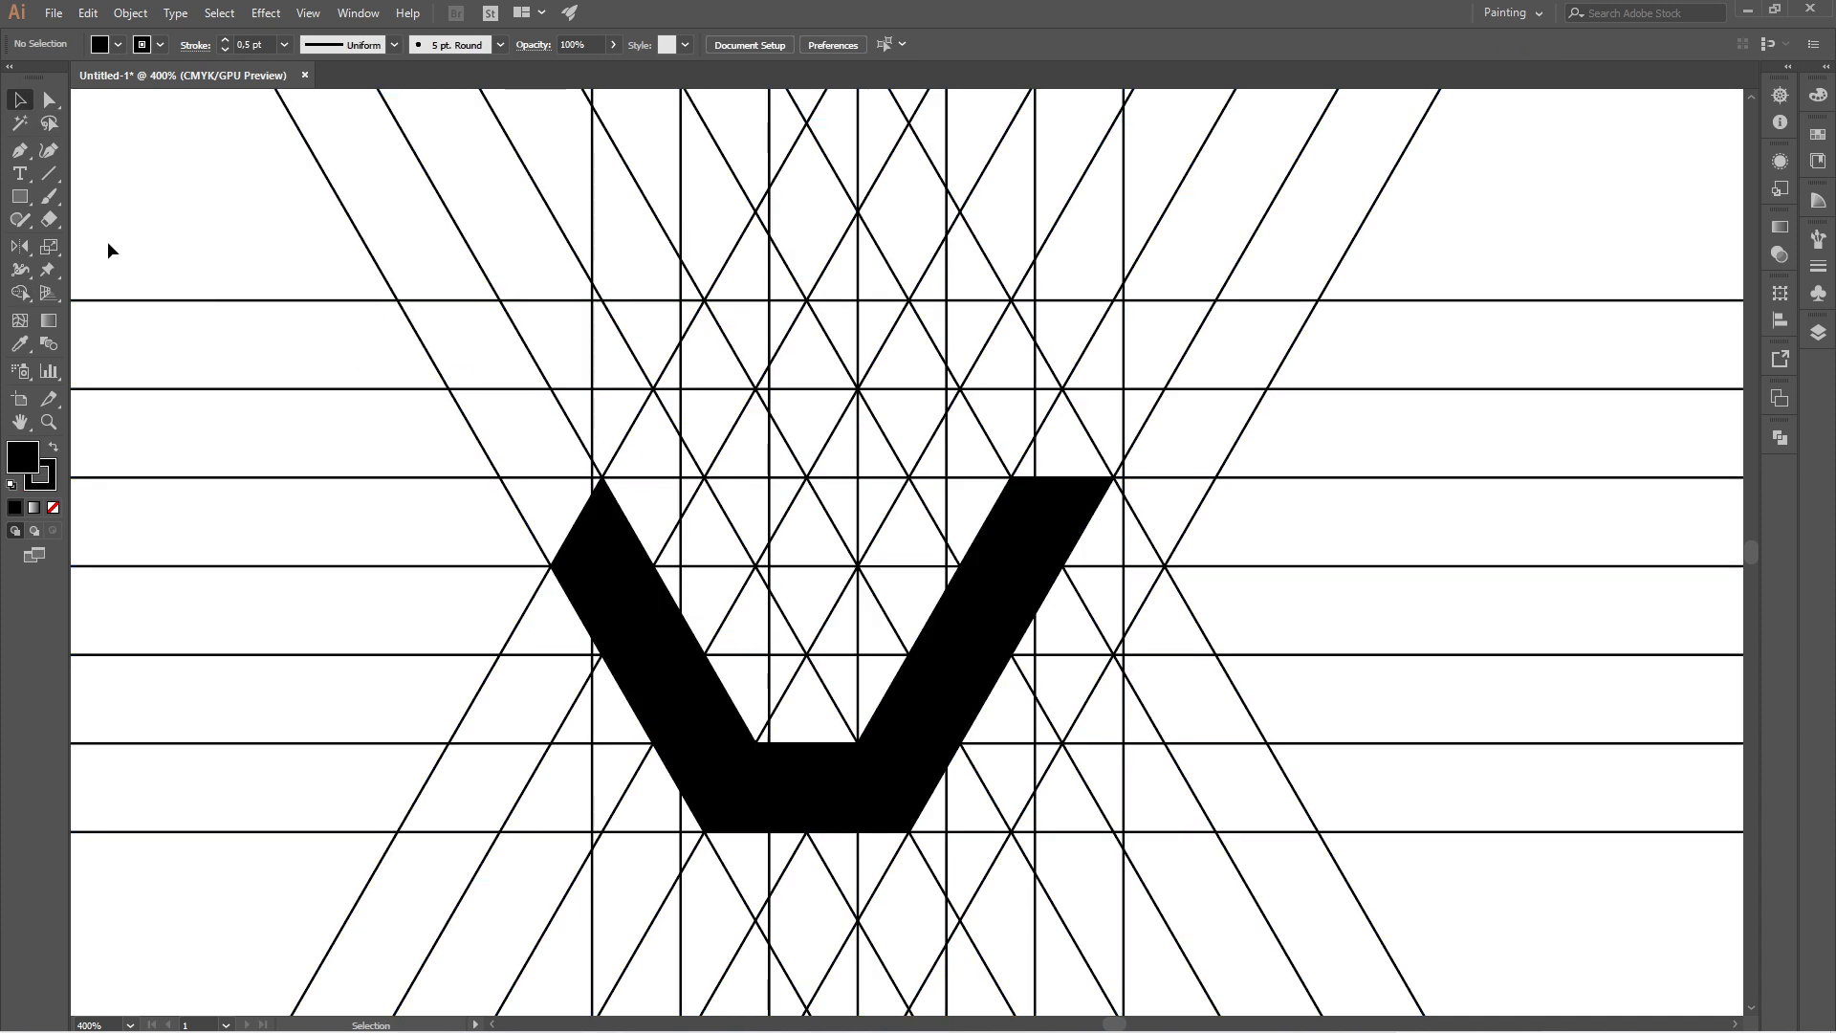
left_click(49, 174)
left_click(697, 319)
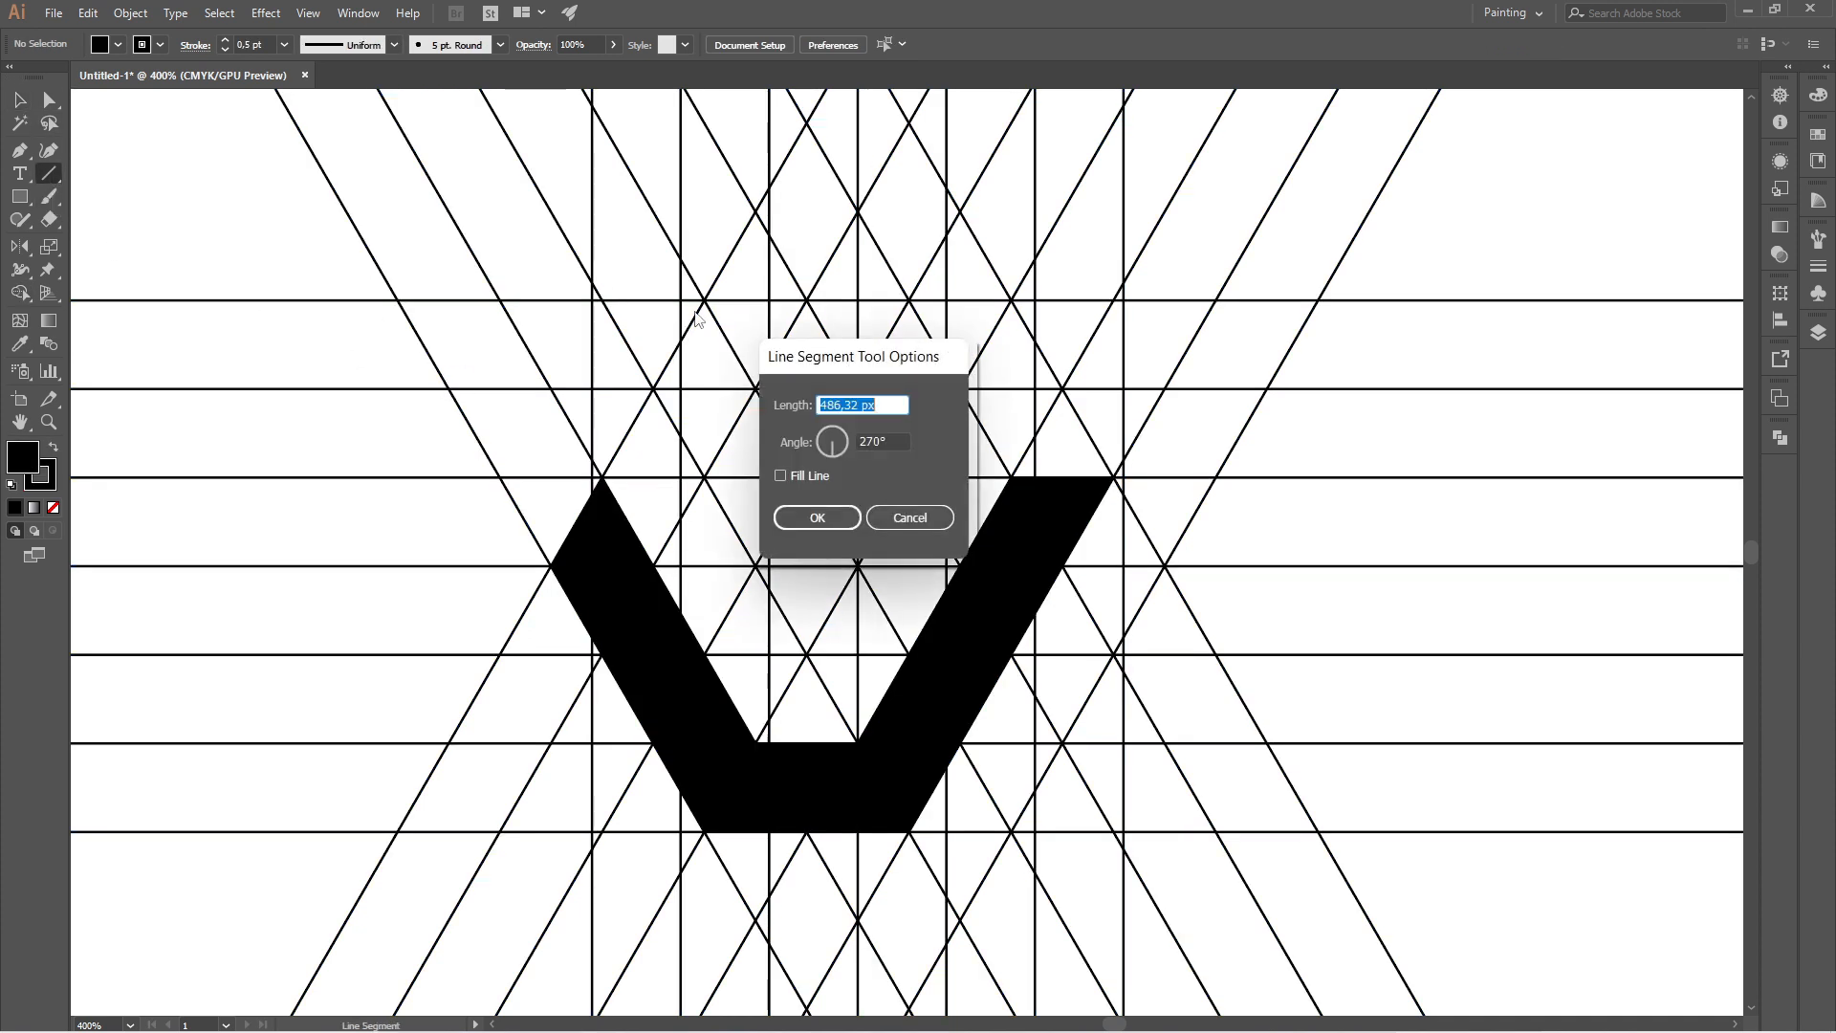
left_click(899, 521)
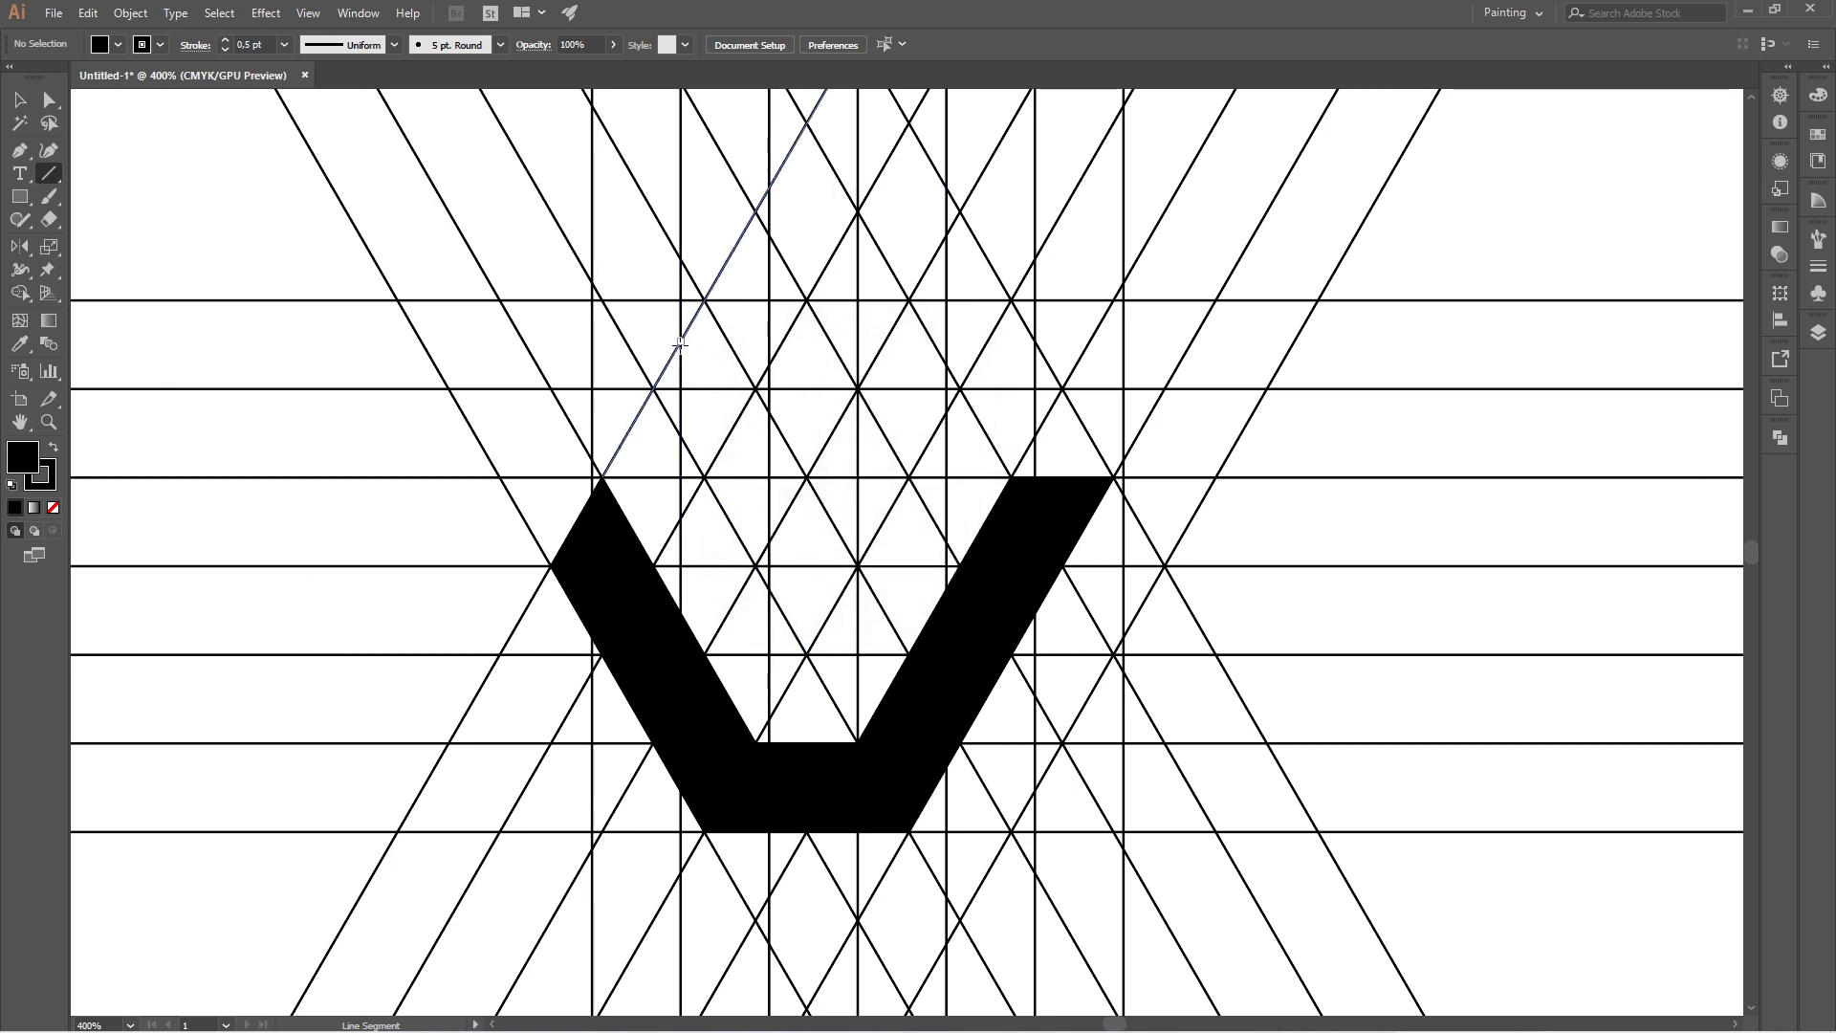
left_click_drag(679, 340, 1532, 340)
Step: Select everything and use Shape Builder with black fill and no stroke to merge the inner diagonal cells up to the new horizontal line
left_click(24, 104)
left_click_drag(194, 185, 1303, 776)
scroll(1088, 438, "up", 2)
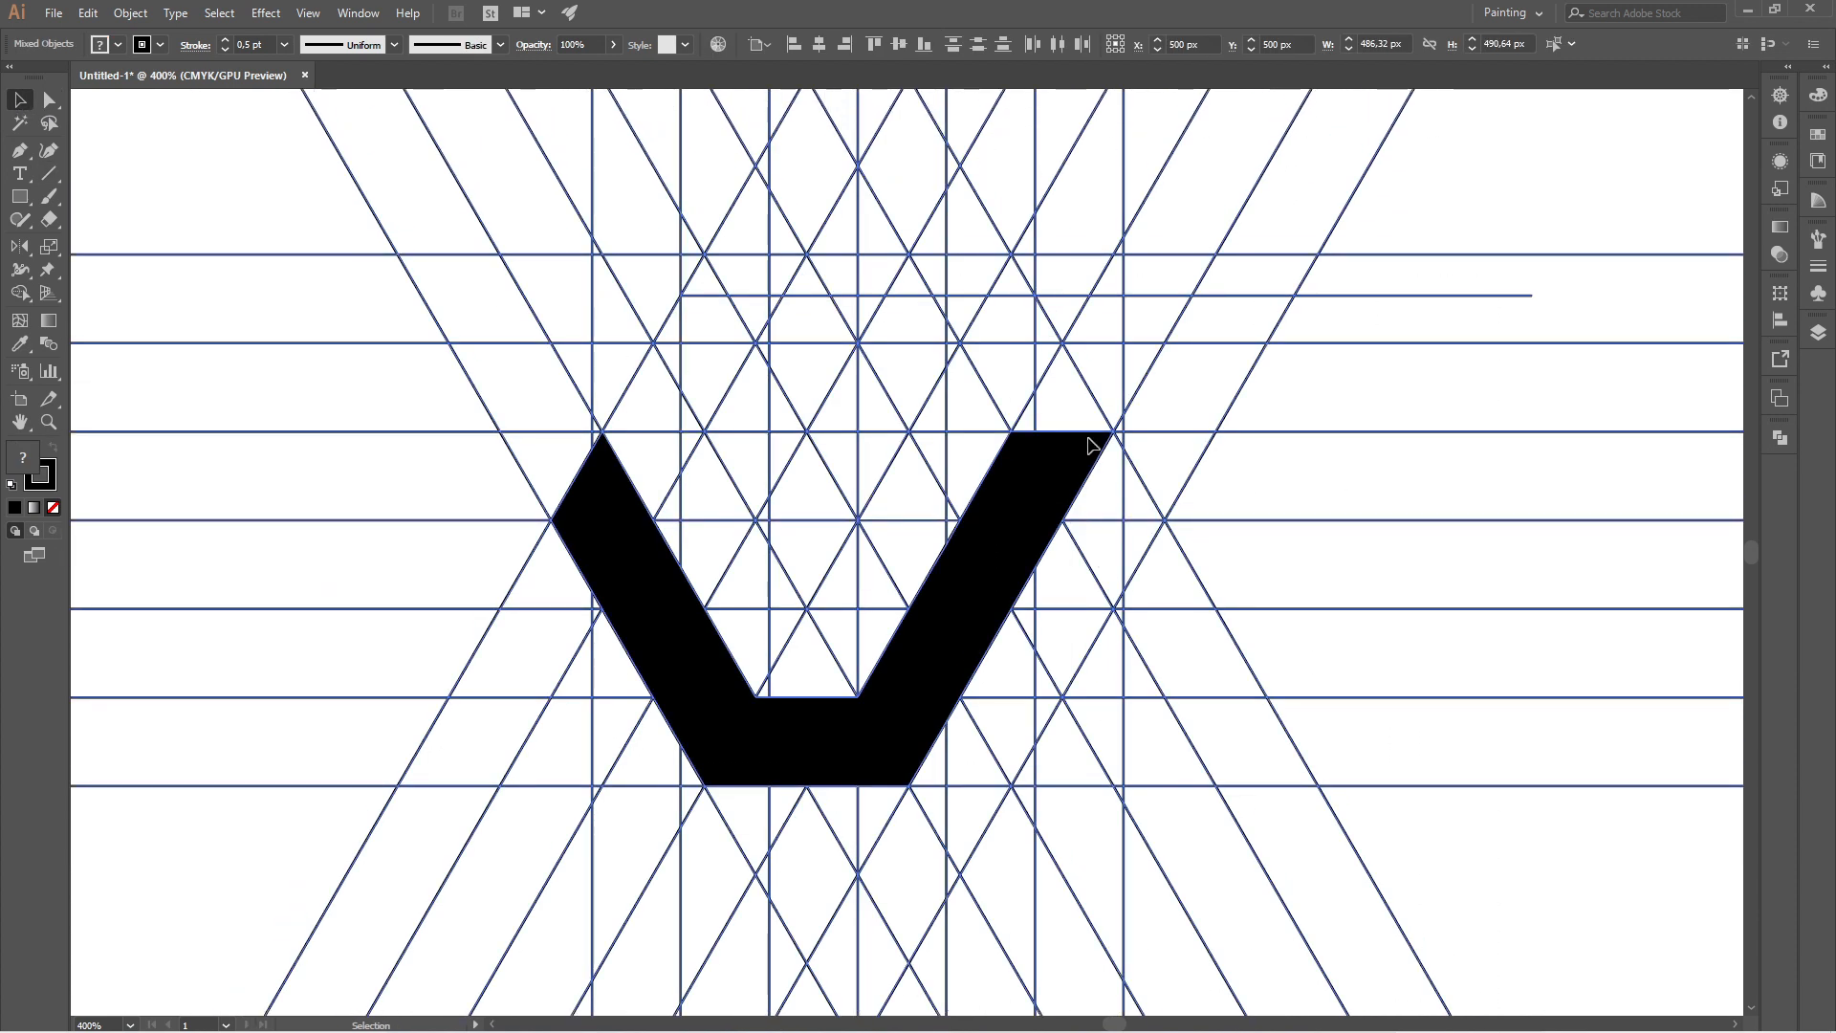
left_click(27, 295)
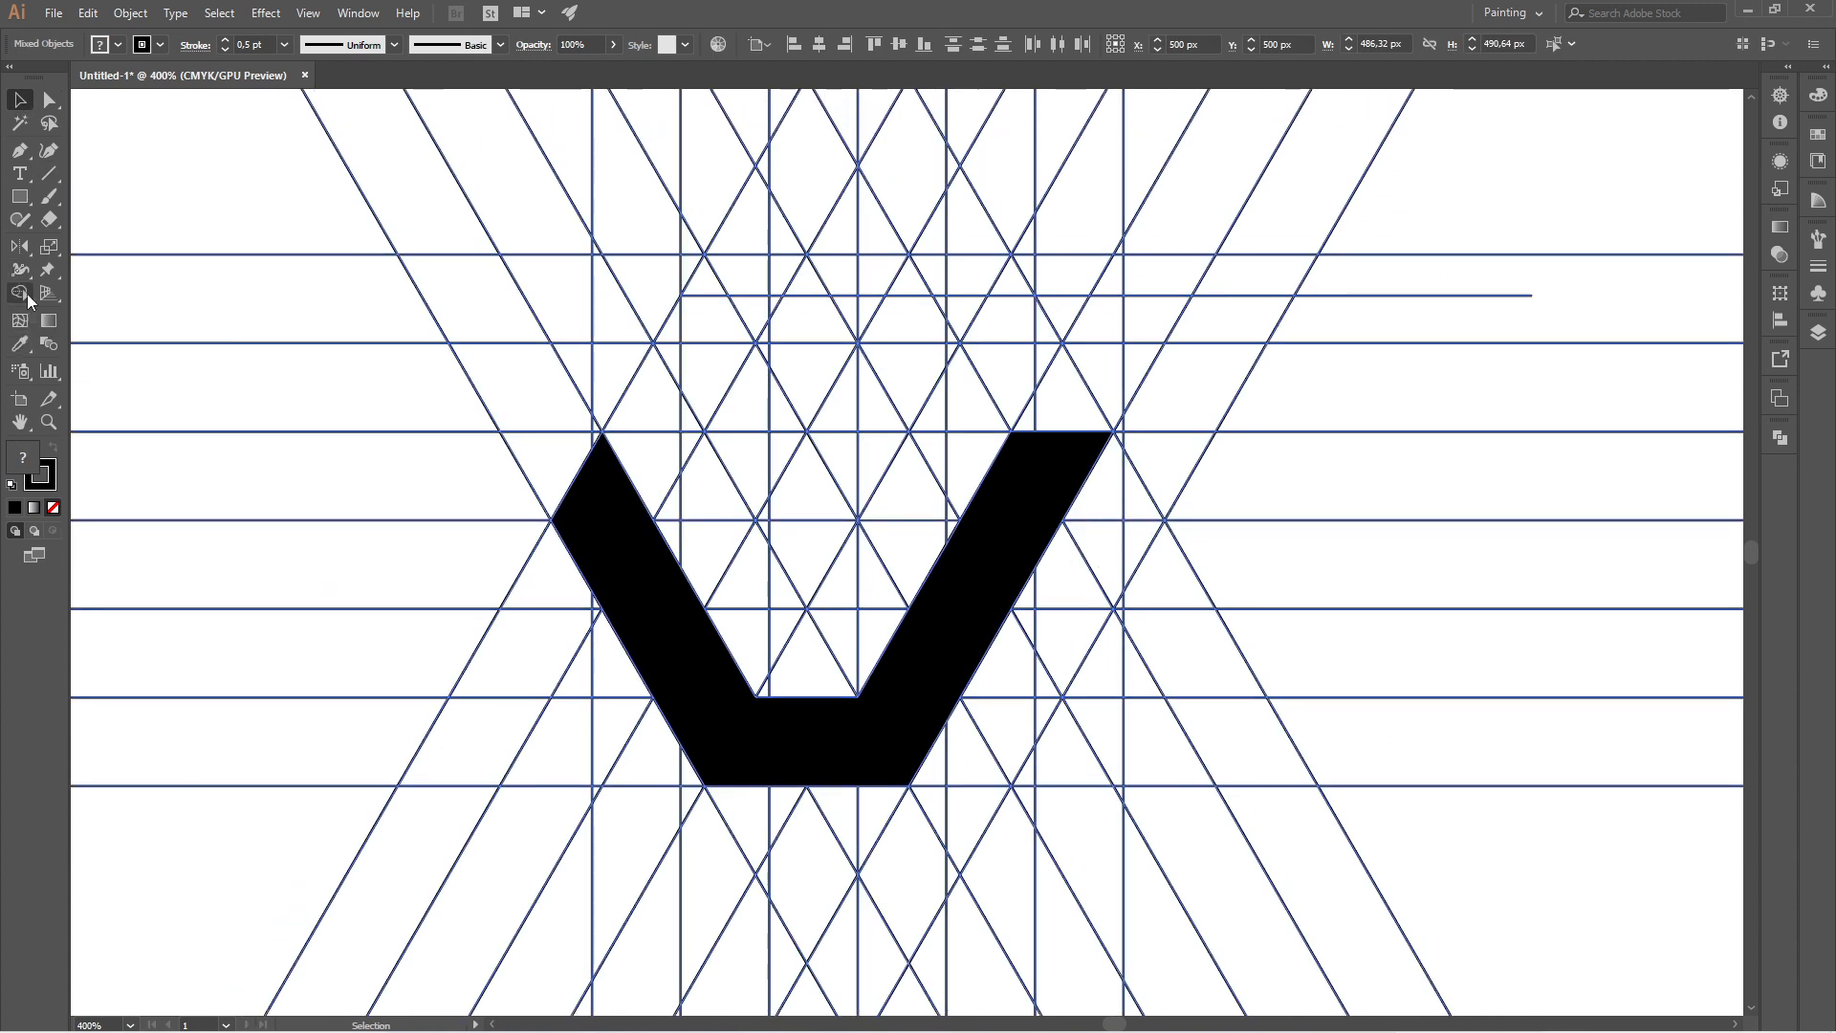
left_click(54, 445)
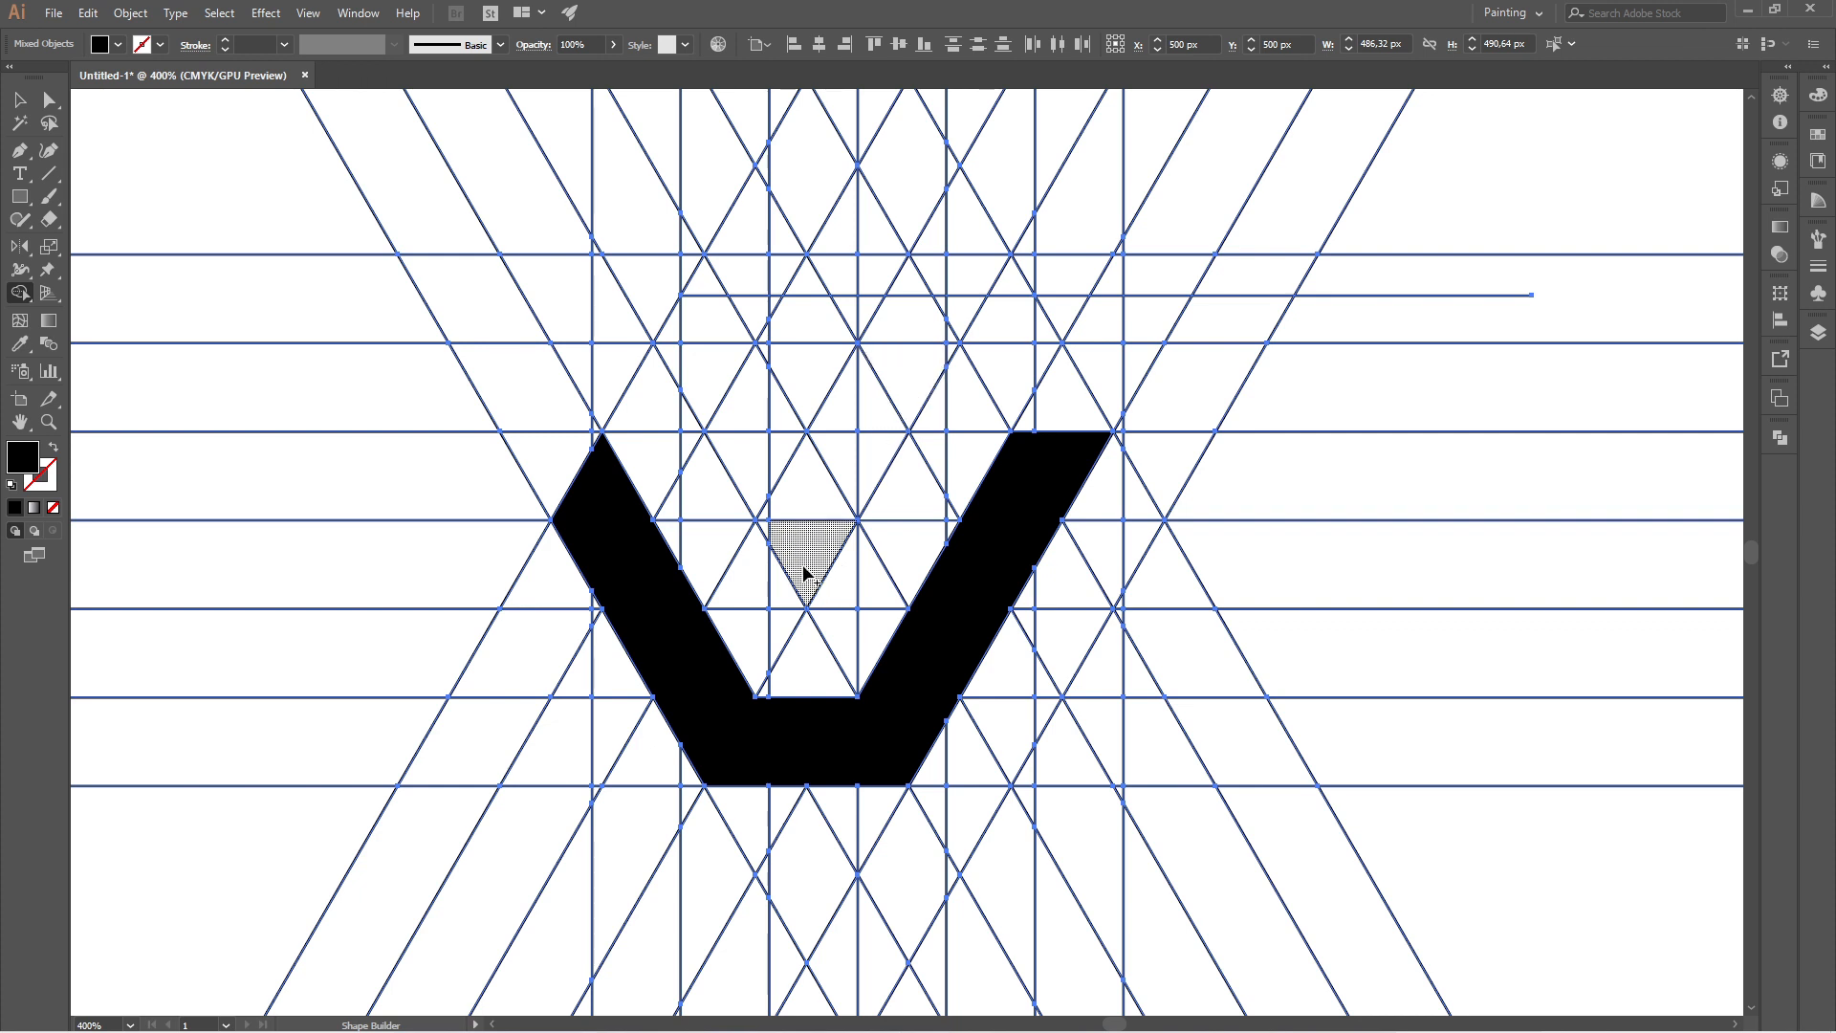
left_click_drag(821, 546, 946, 319)
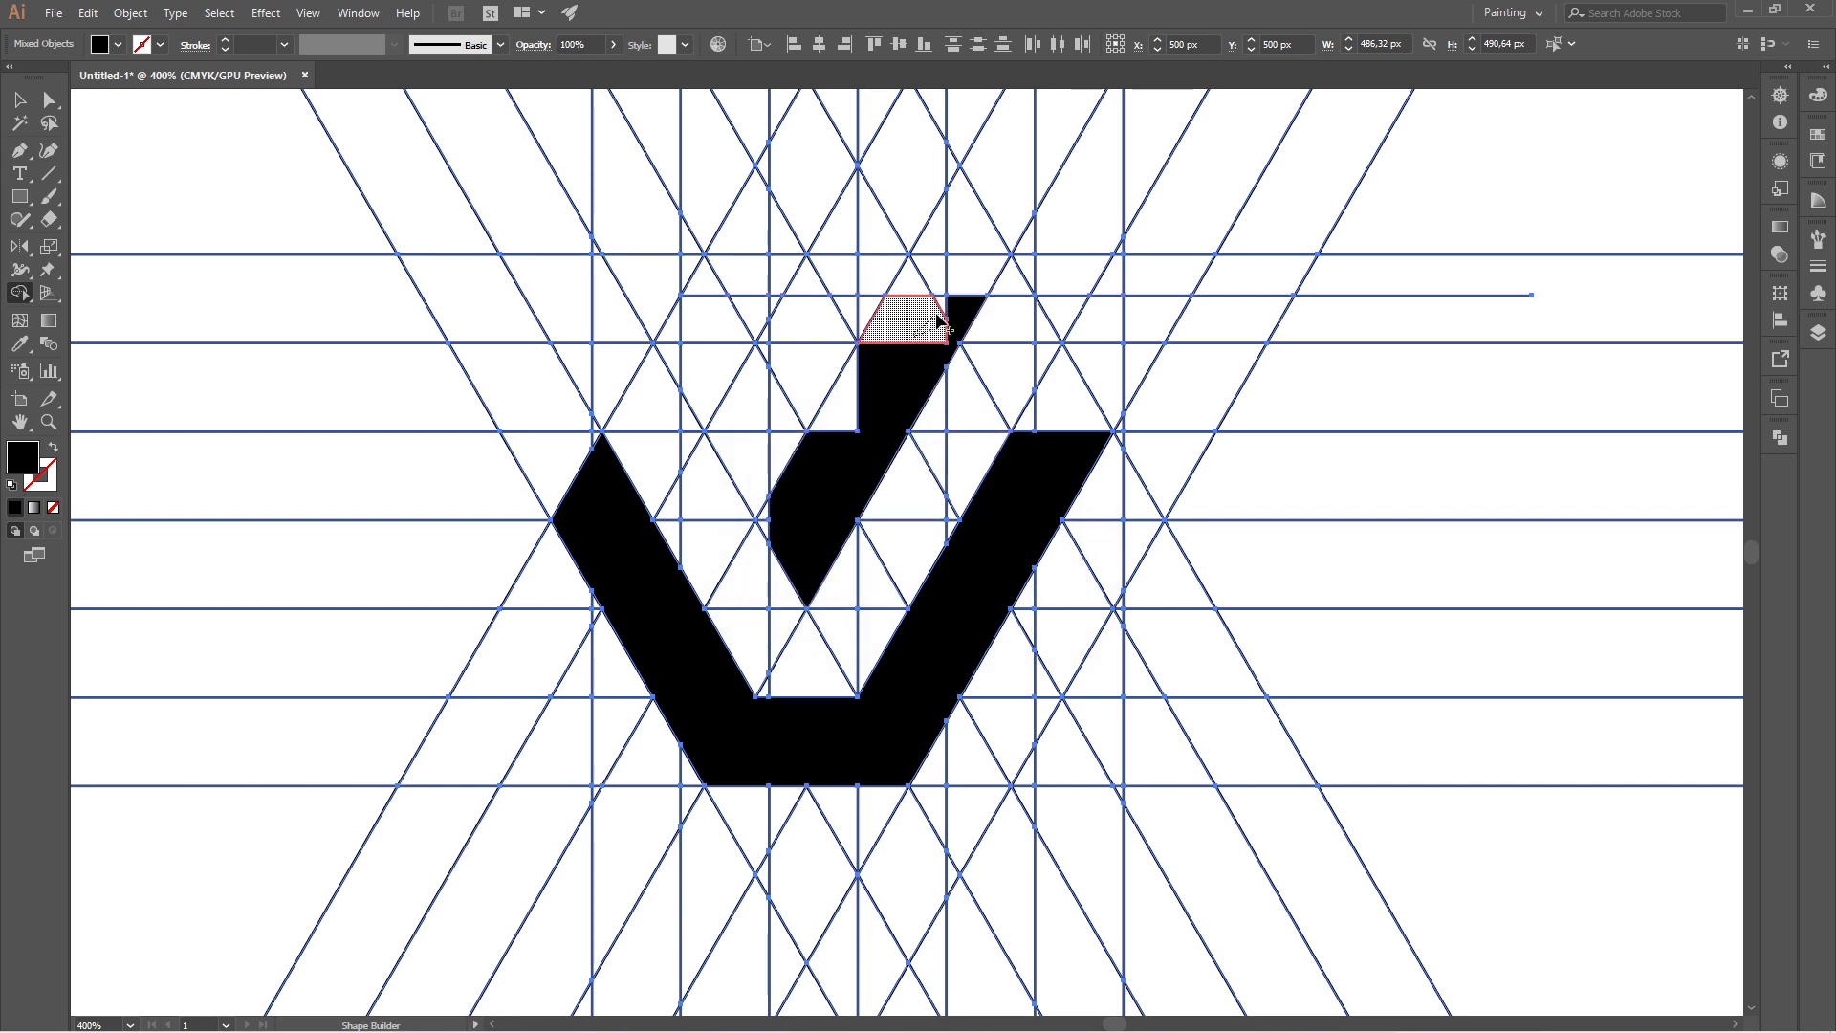
left_click(940, 326)
Step: Extend the inner shape over the cells towards the left arm's tip and fill its gaps up to the added horizontal line
left_click_drag(799, 547, 758, 514)
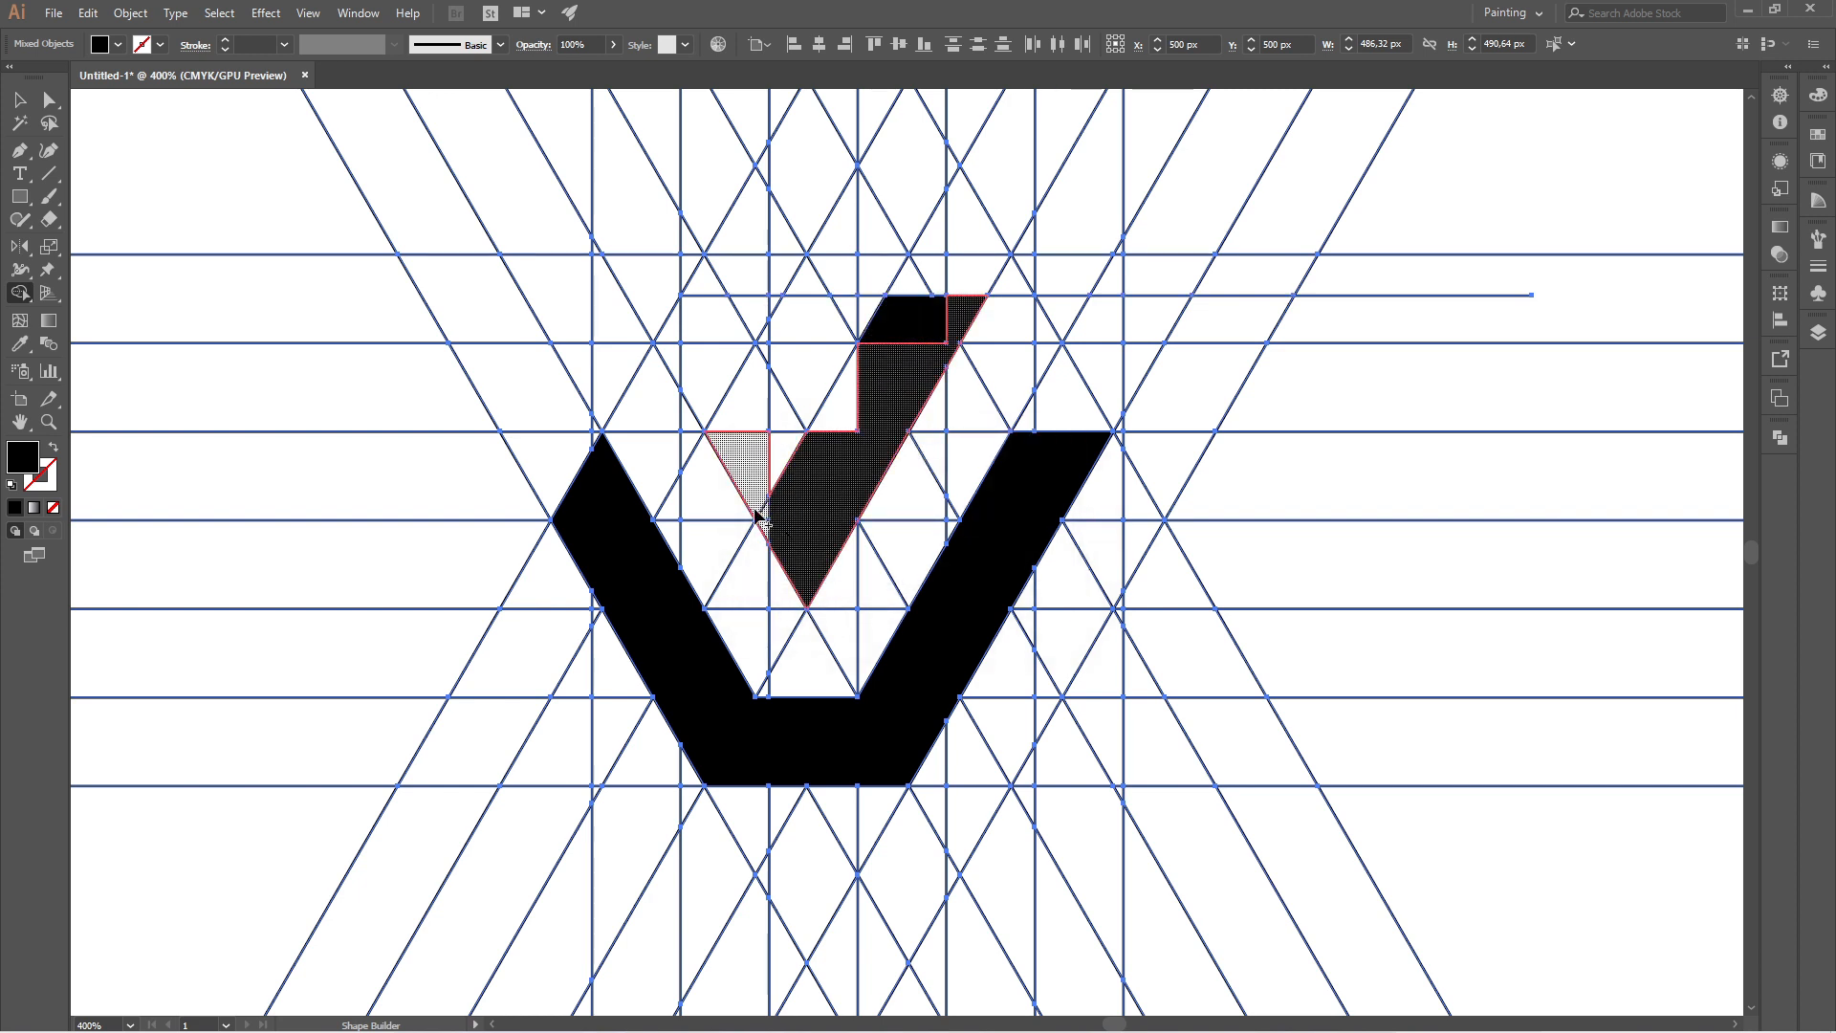
left_click_drag(722, 438, 670, 334)
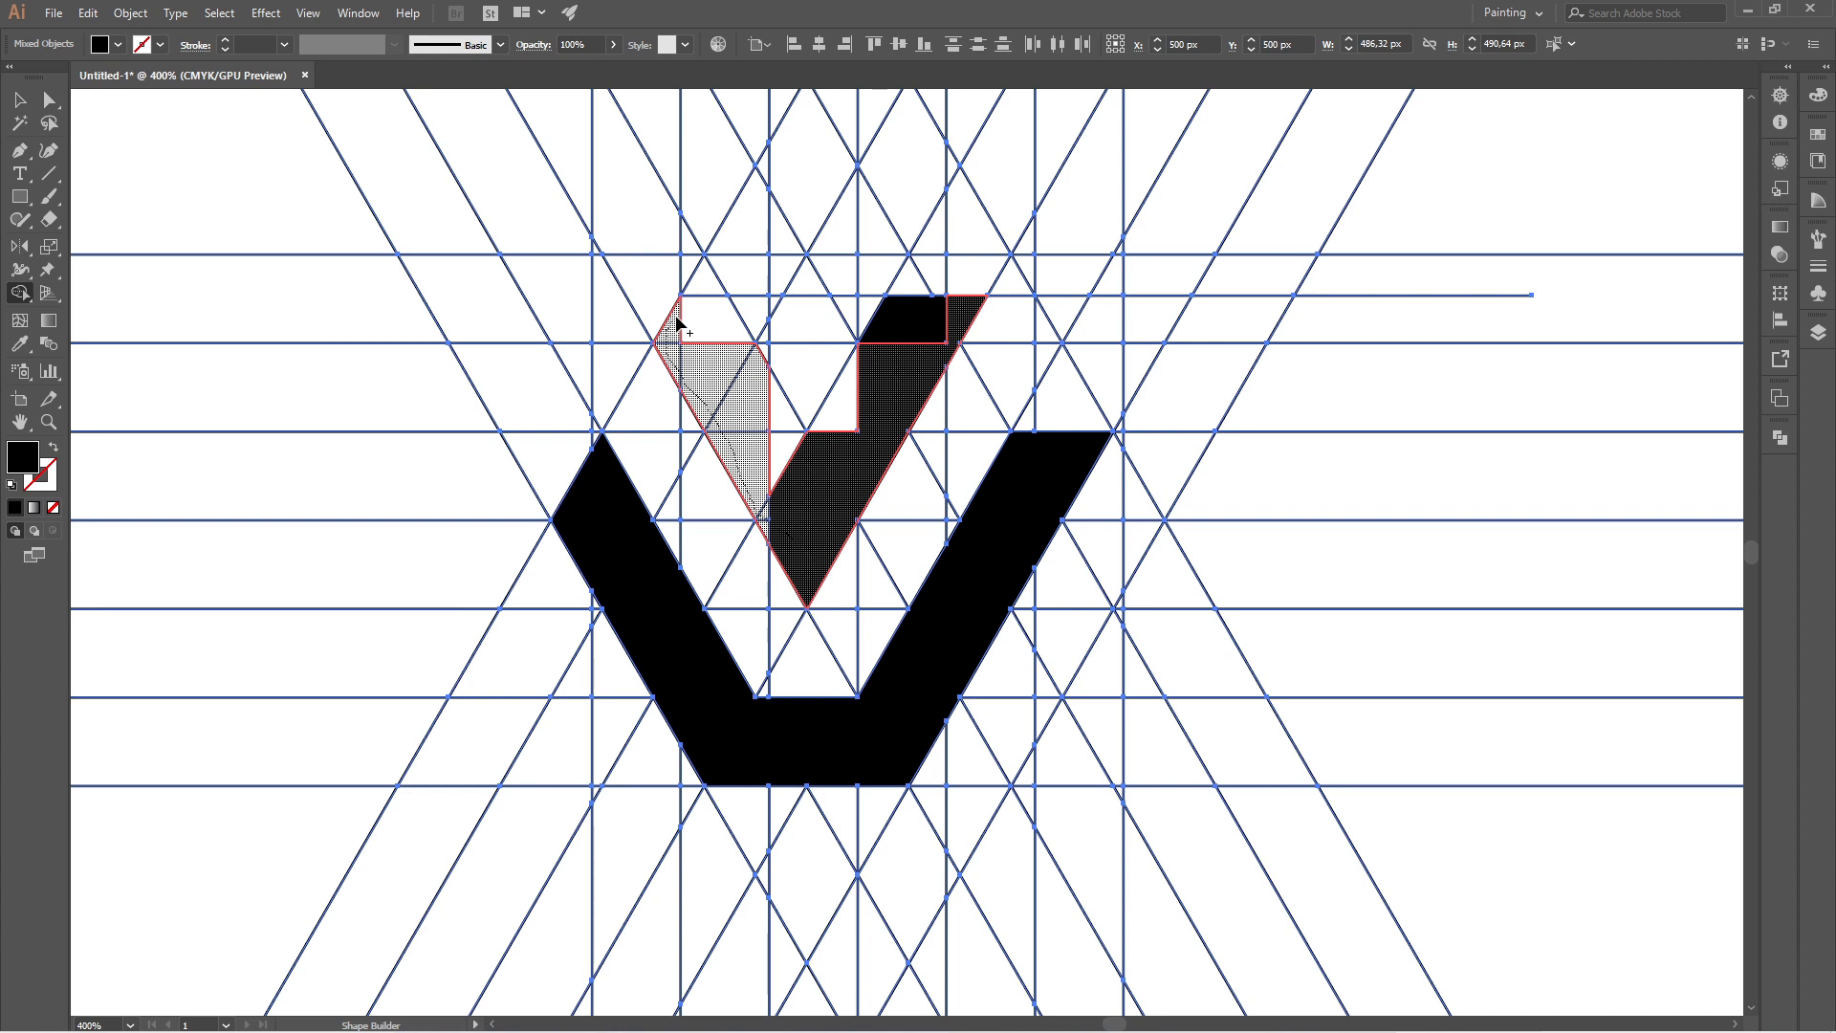
left_click_drag(677, 325, 668, 349)
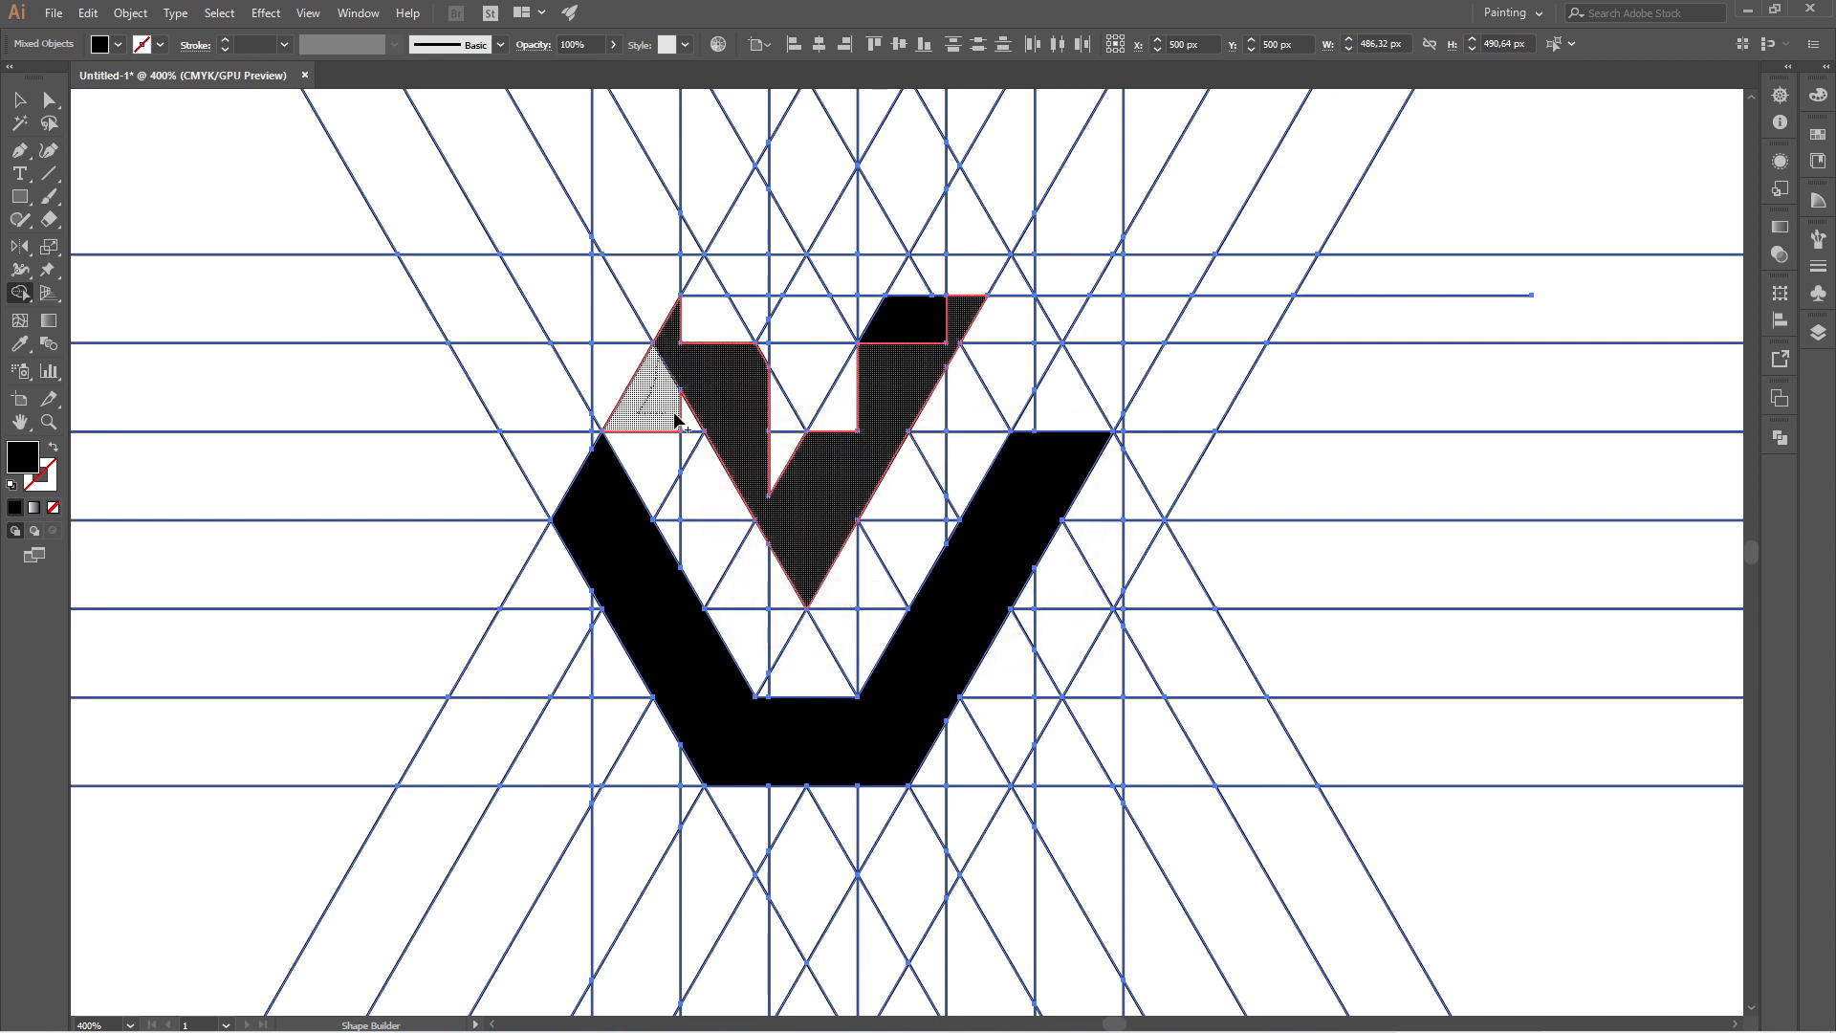
left_click(675, 420)
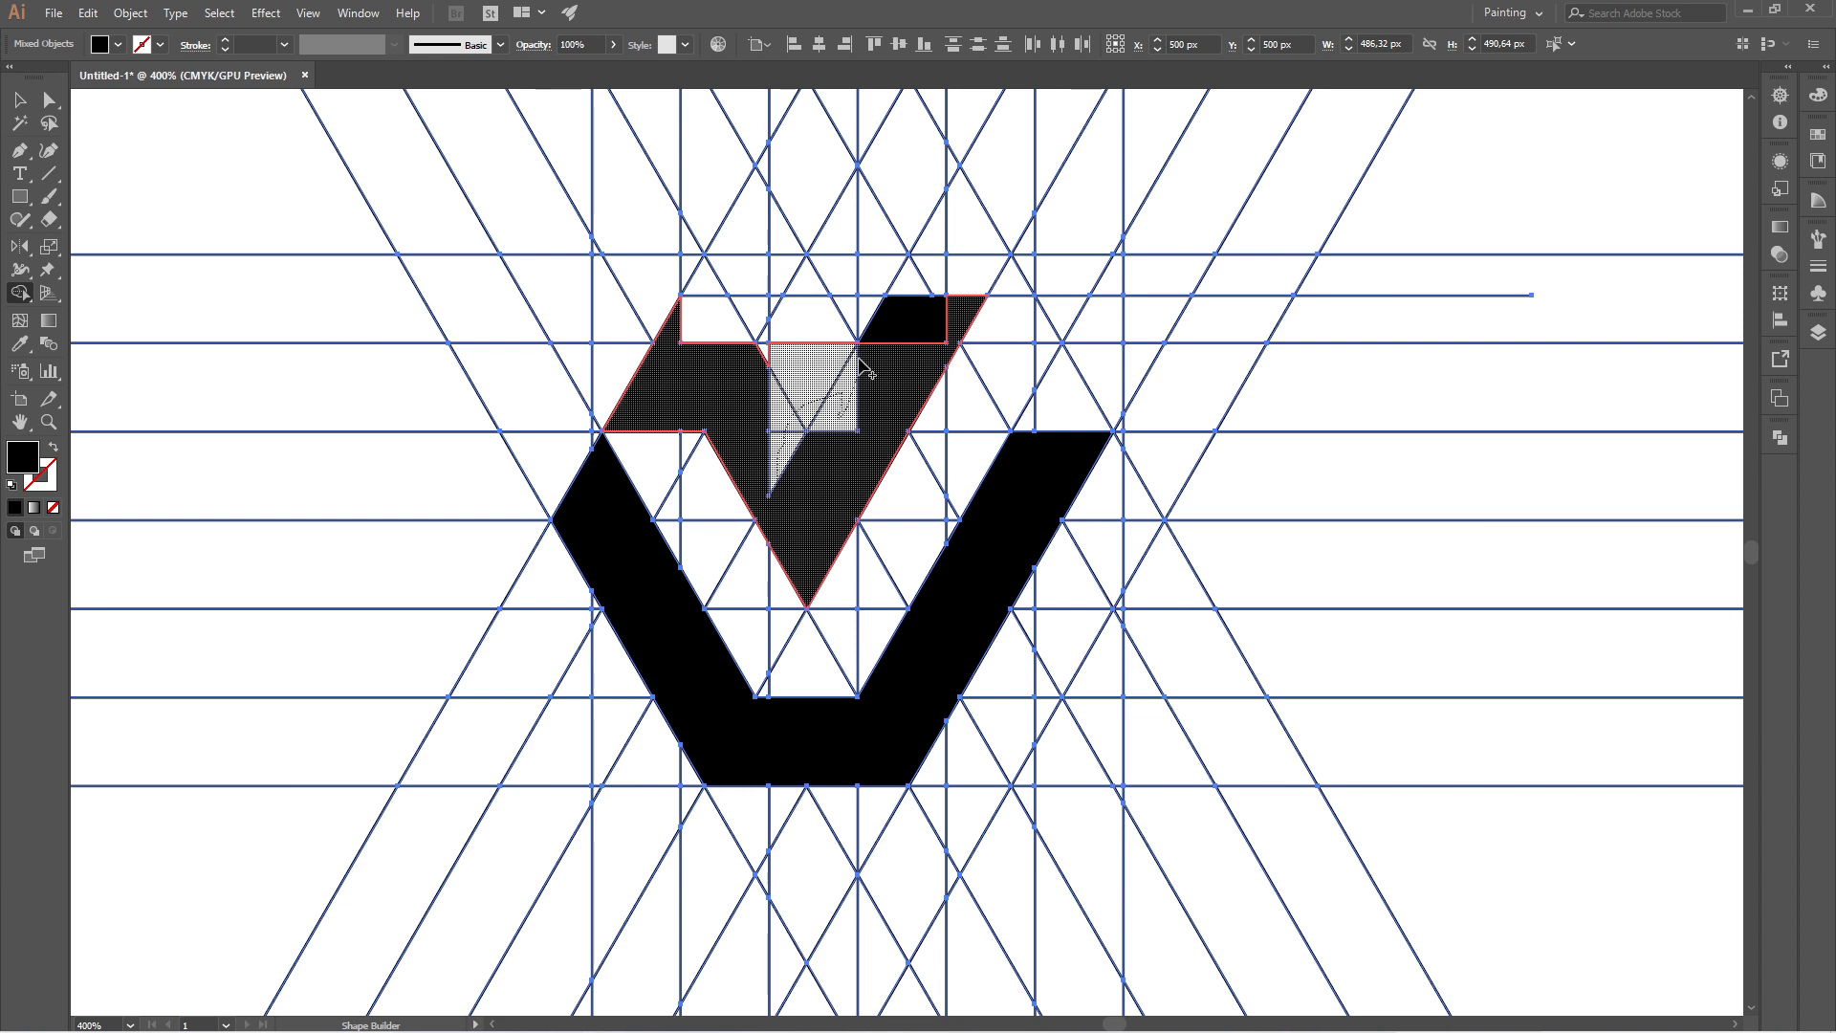
mouse_move(860, 366)
left_mouse_down()
mouse_move(820, 316)
mouse_move(778, 360)
mouse_move(770, 308)
left_mouse_up()
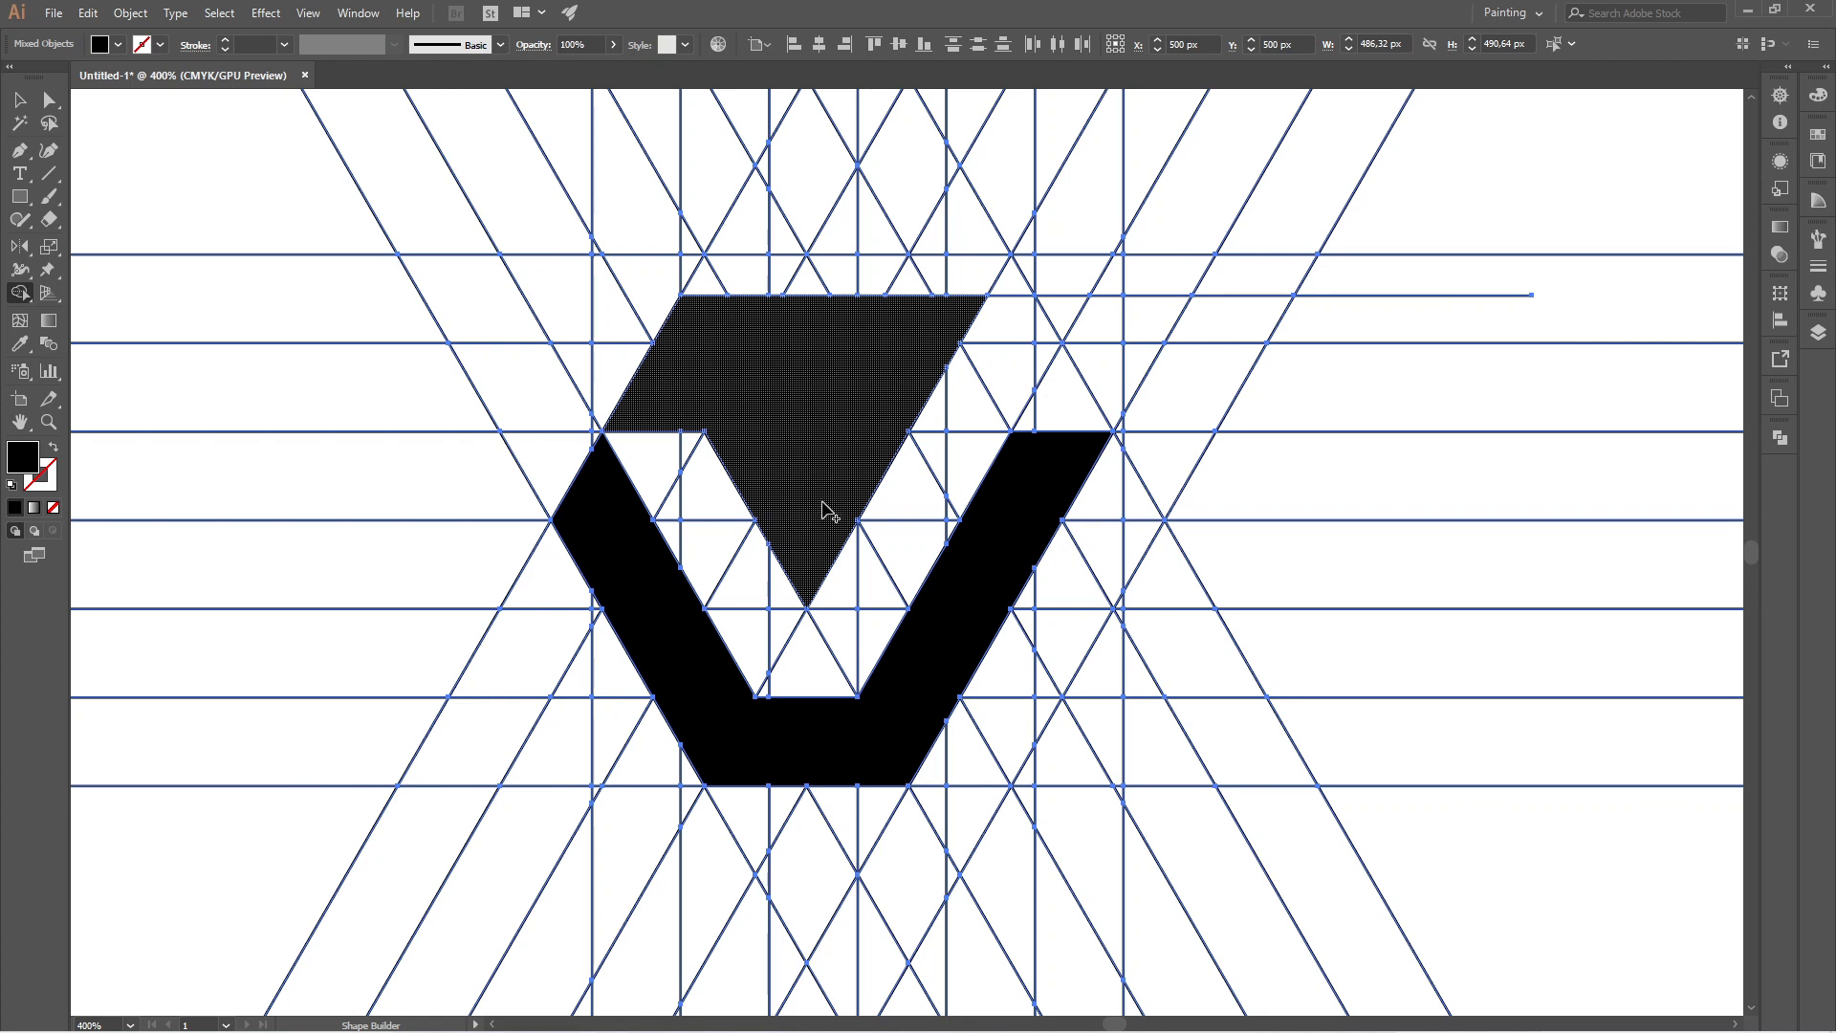
Step: Leave Shape Builder and deselect the logo shapes and grid lines
key("ctrl+minus")
key("ctrl+minus")
key("ctrl+minus")
key("ctrl+minus")
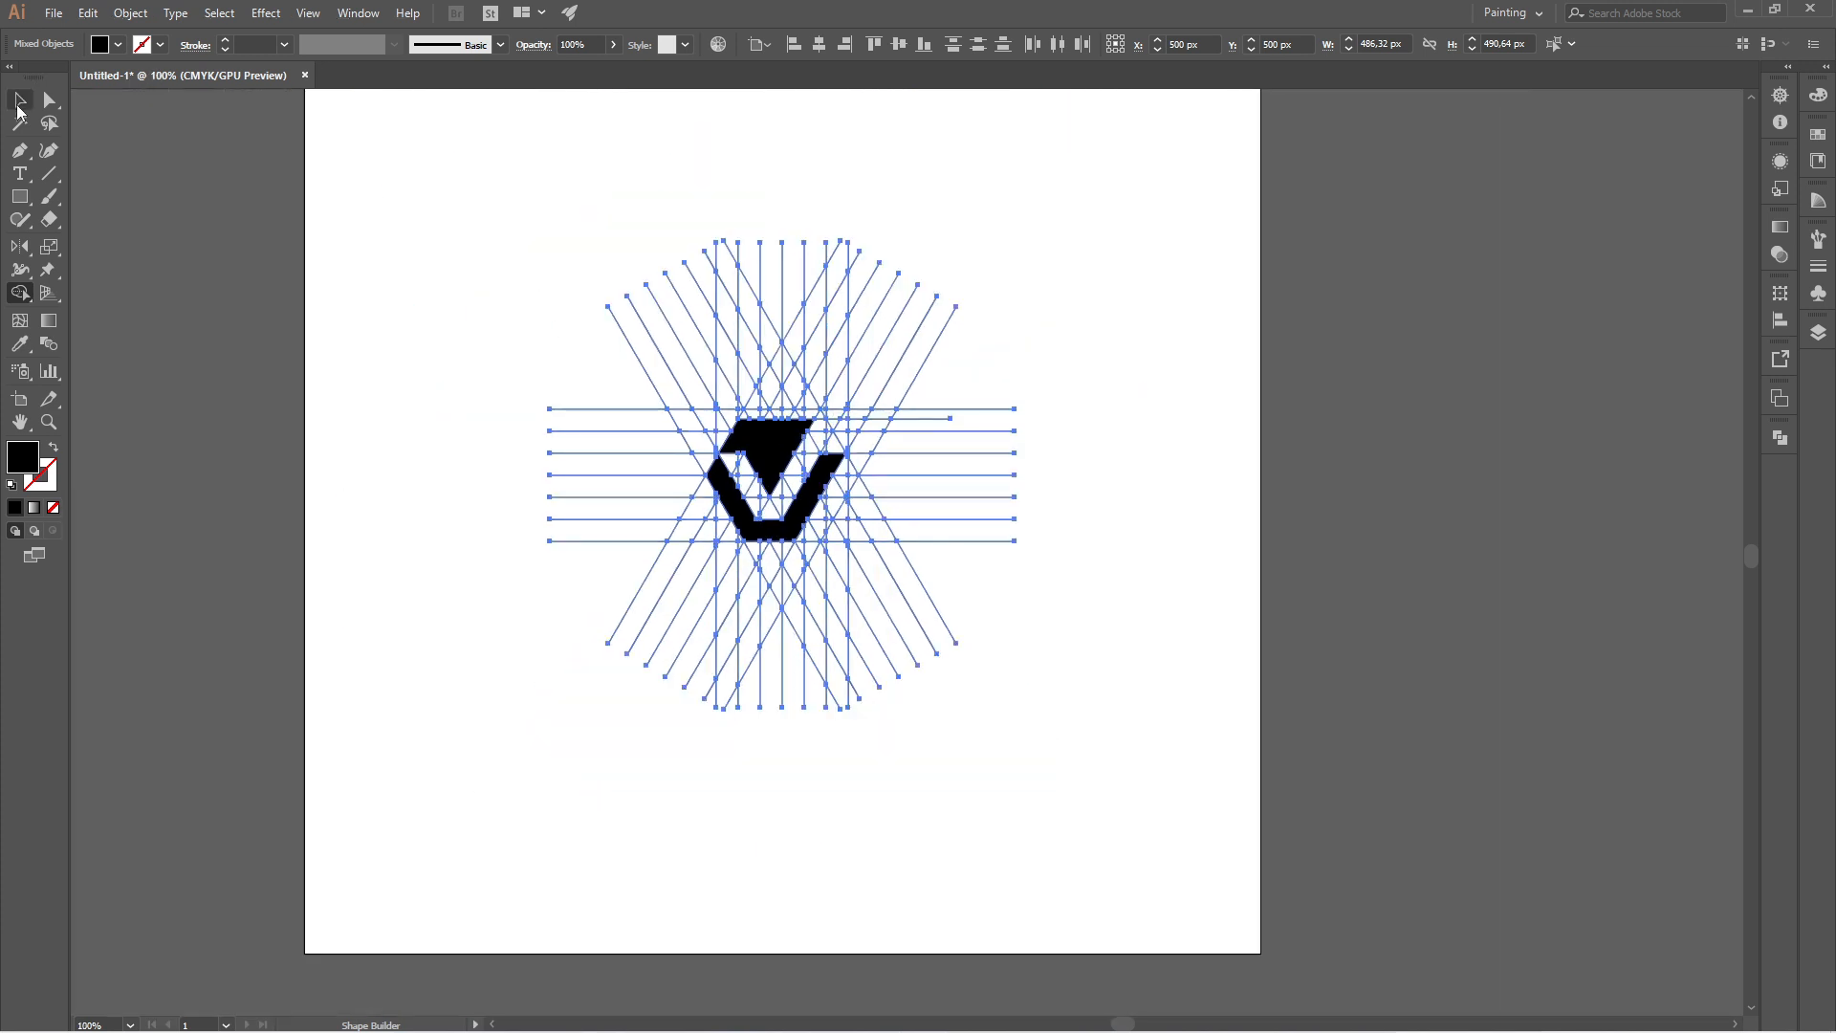
left_click(57, 124)
left_click(21, 102)
left_click(329, 196)
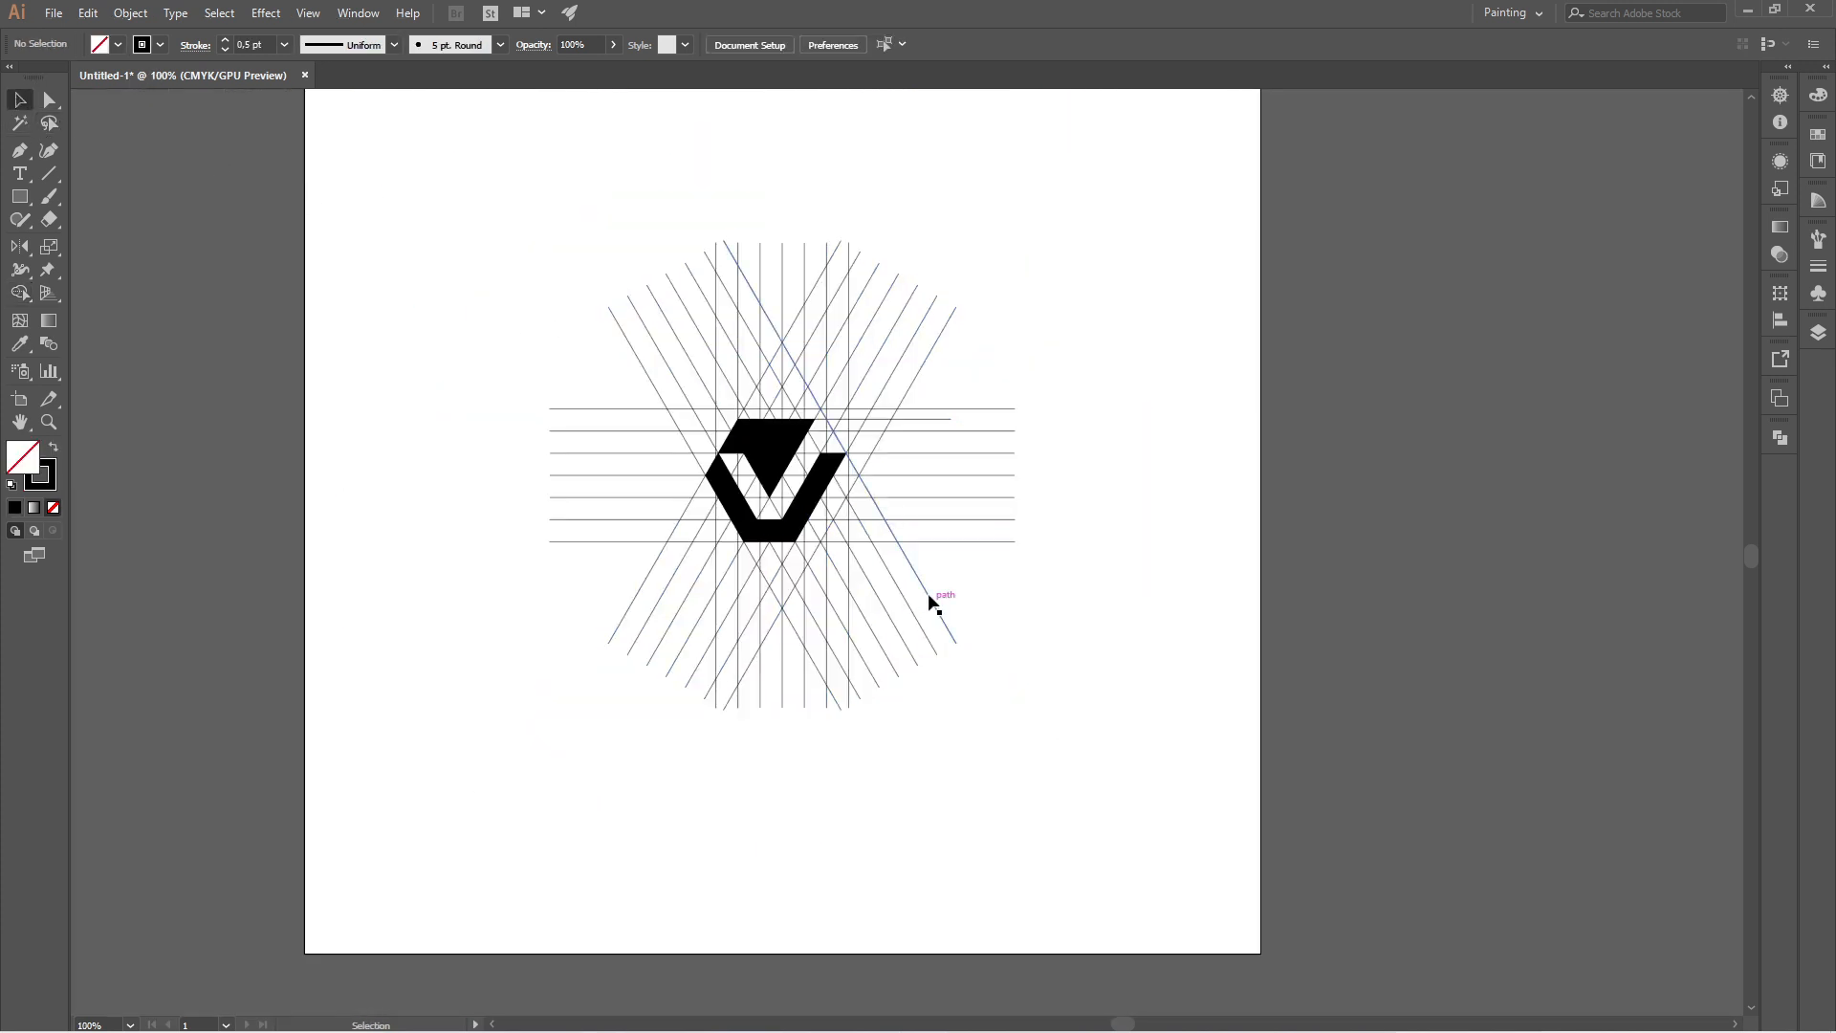
Step: Send the group of horizontal grid lines behind the black logo shapes and deselect it
left_click(811, 497)
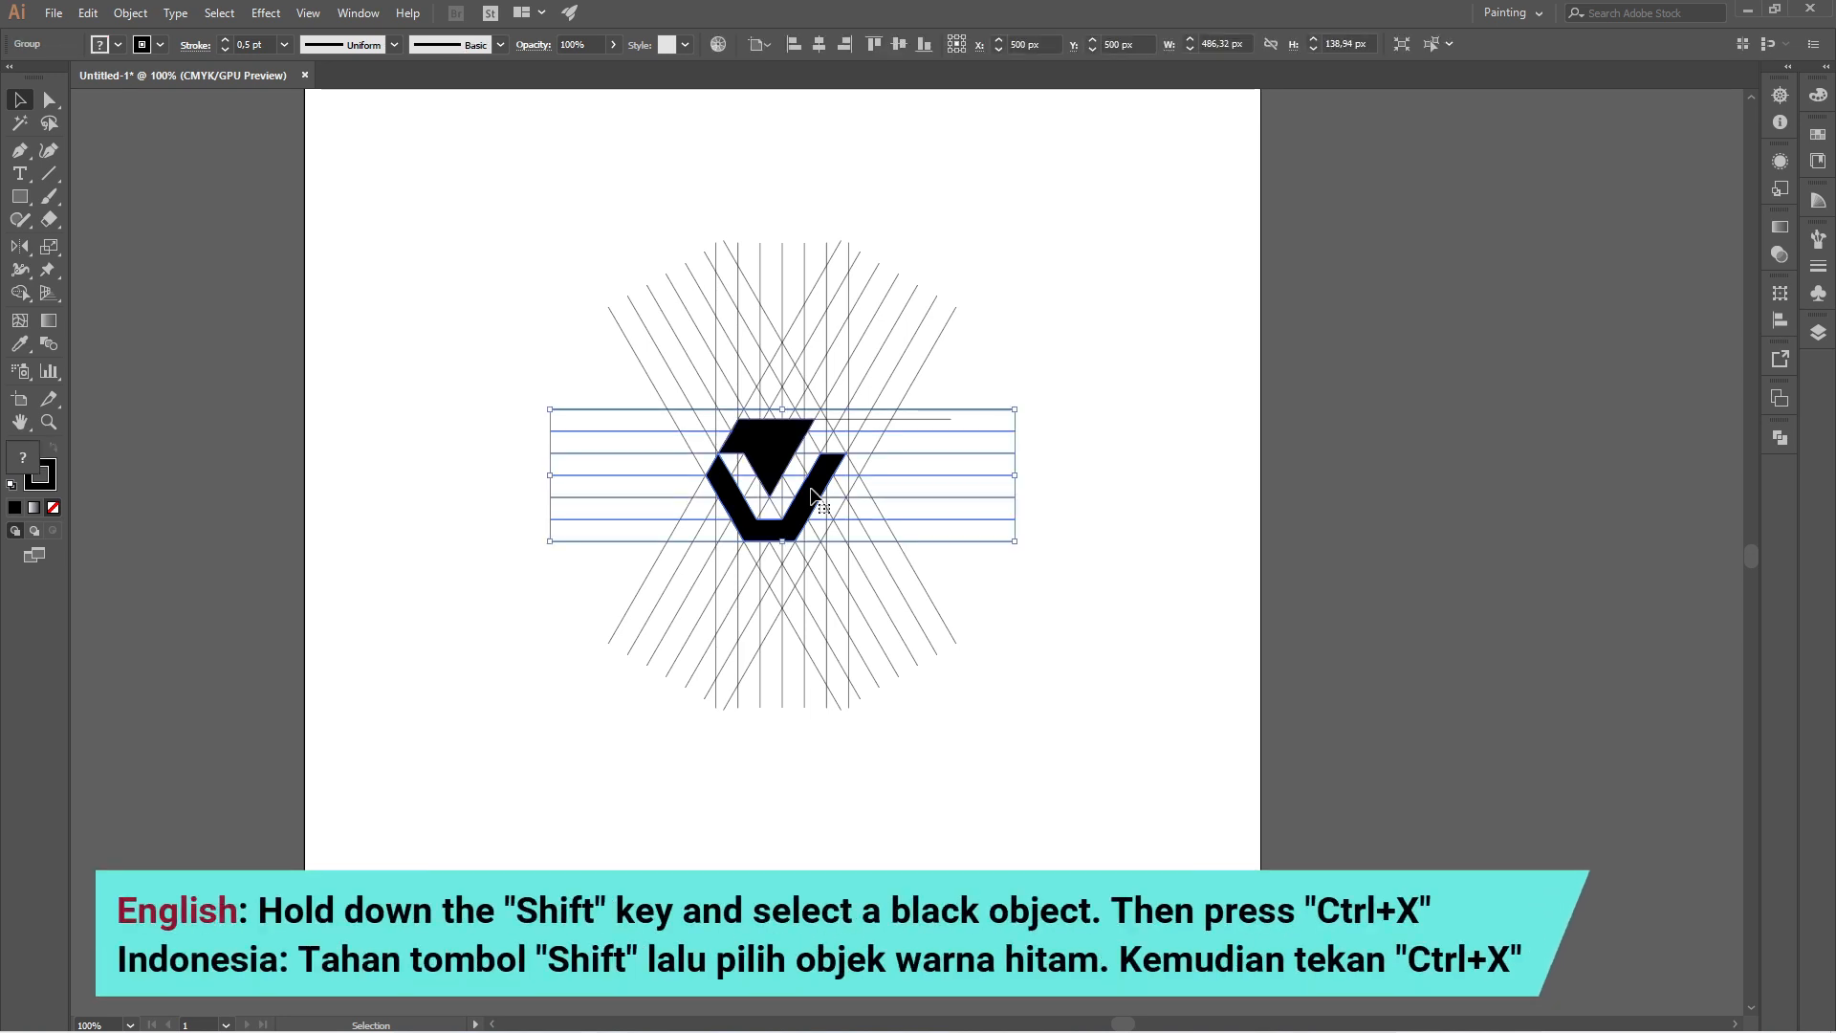
right_click(797, 486)
left_click(904, 674)
left_click(1010, 650)
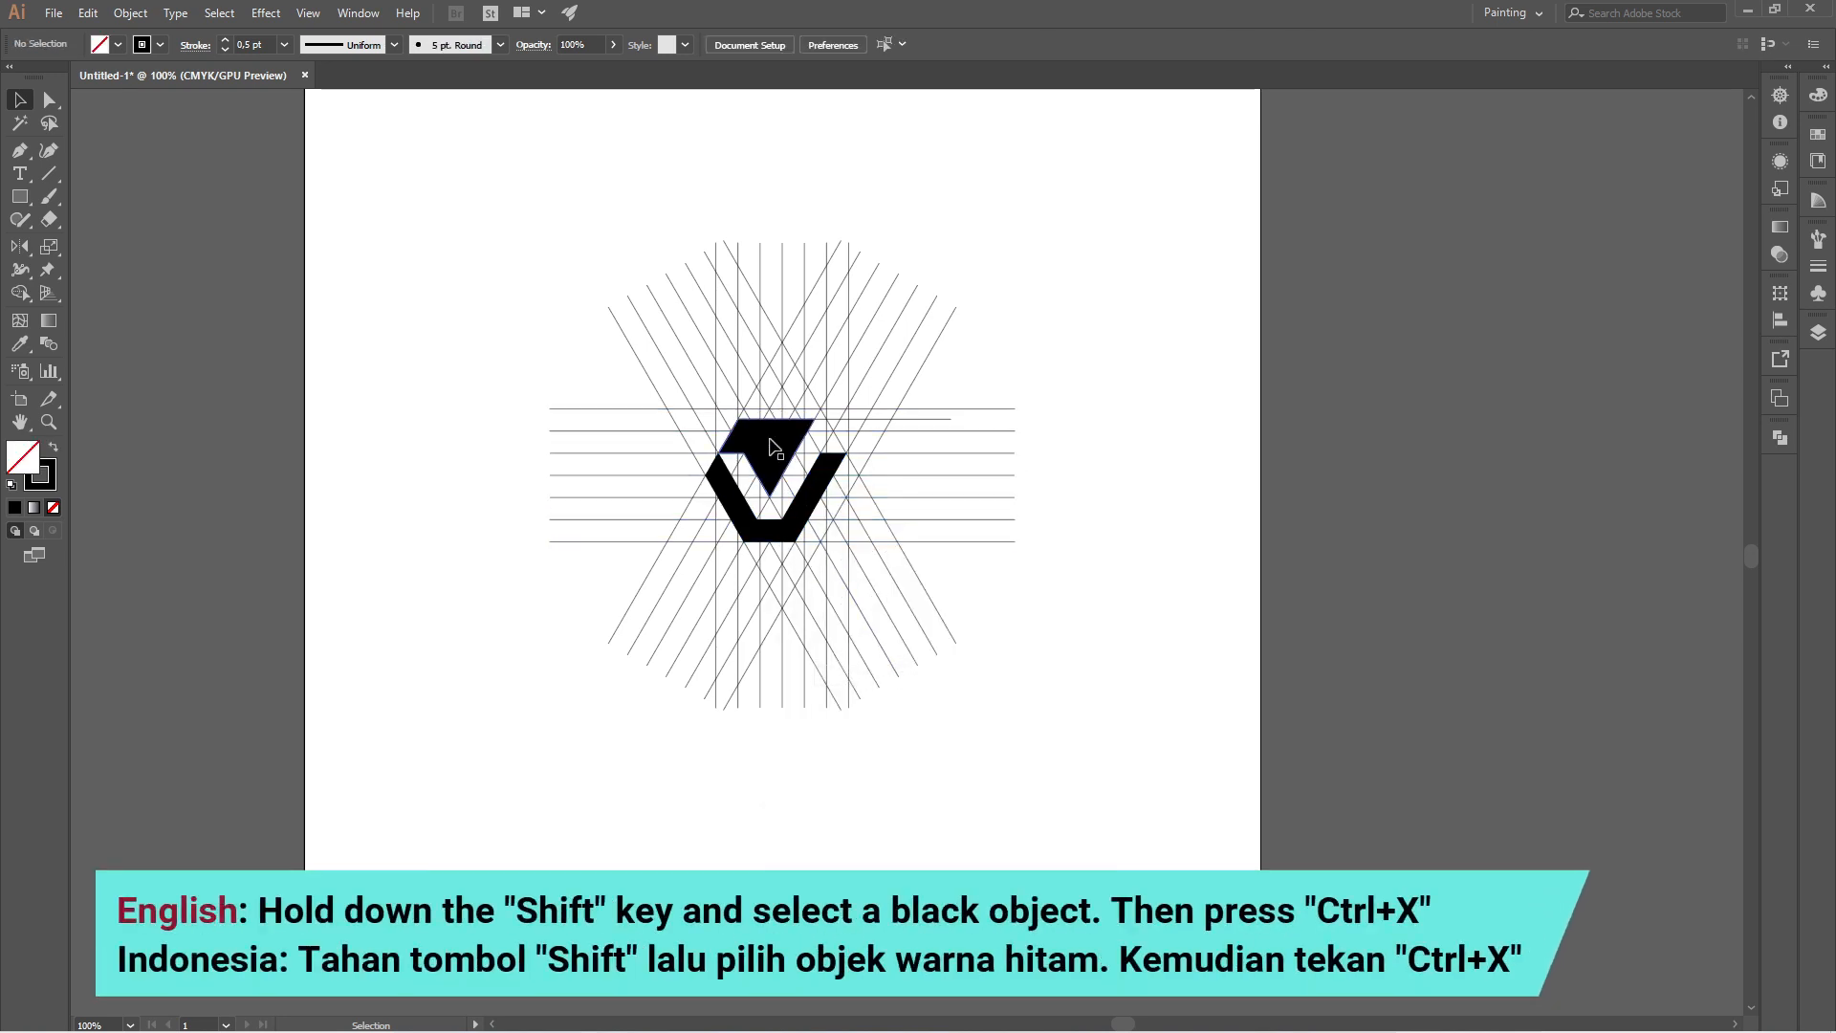
Step: Select both black logo shapes together and cut them from the grid
left_click(777, 476)
left_click(813, 497)
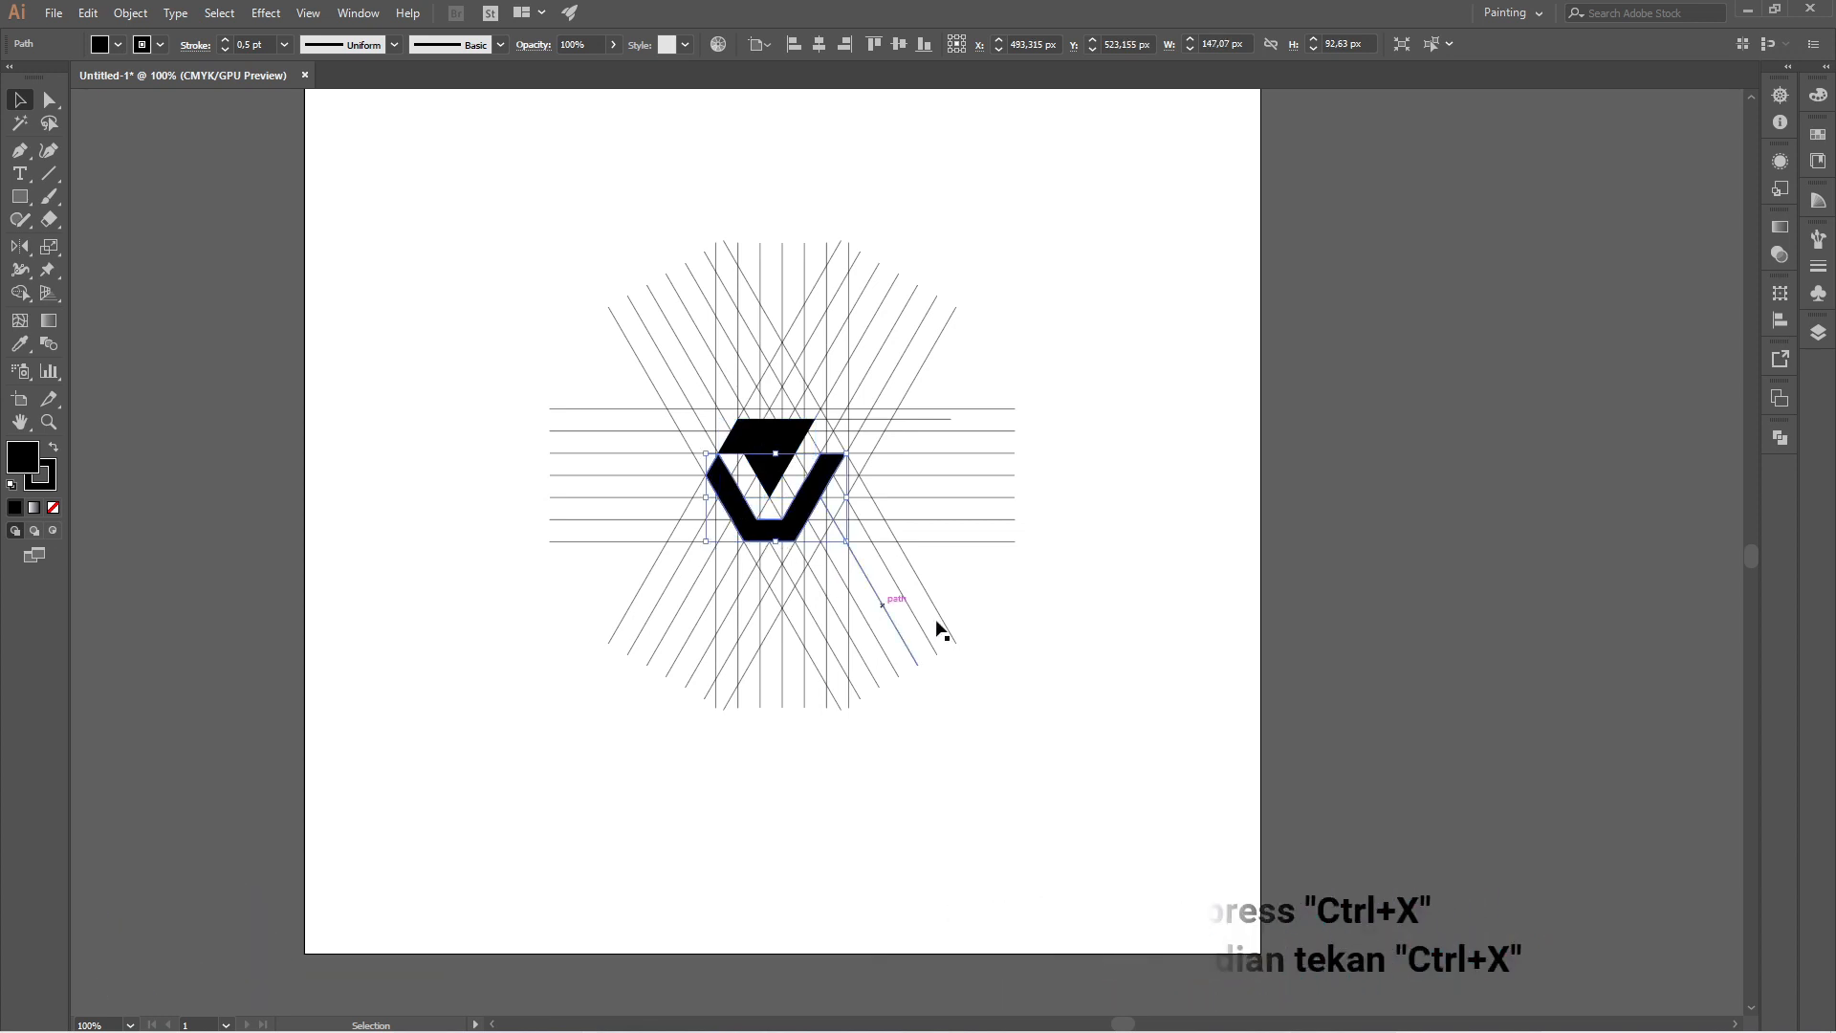
left_click(938, 625)
left_click(815, 503)
left_click(777, 436, "shift")
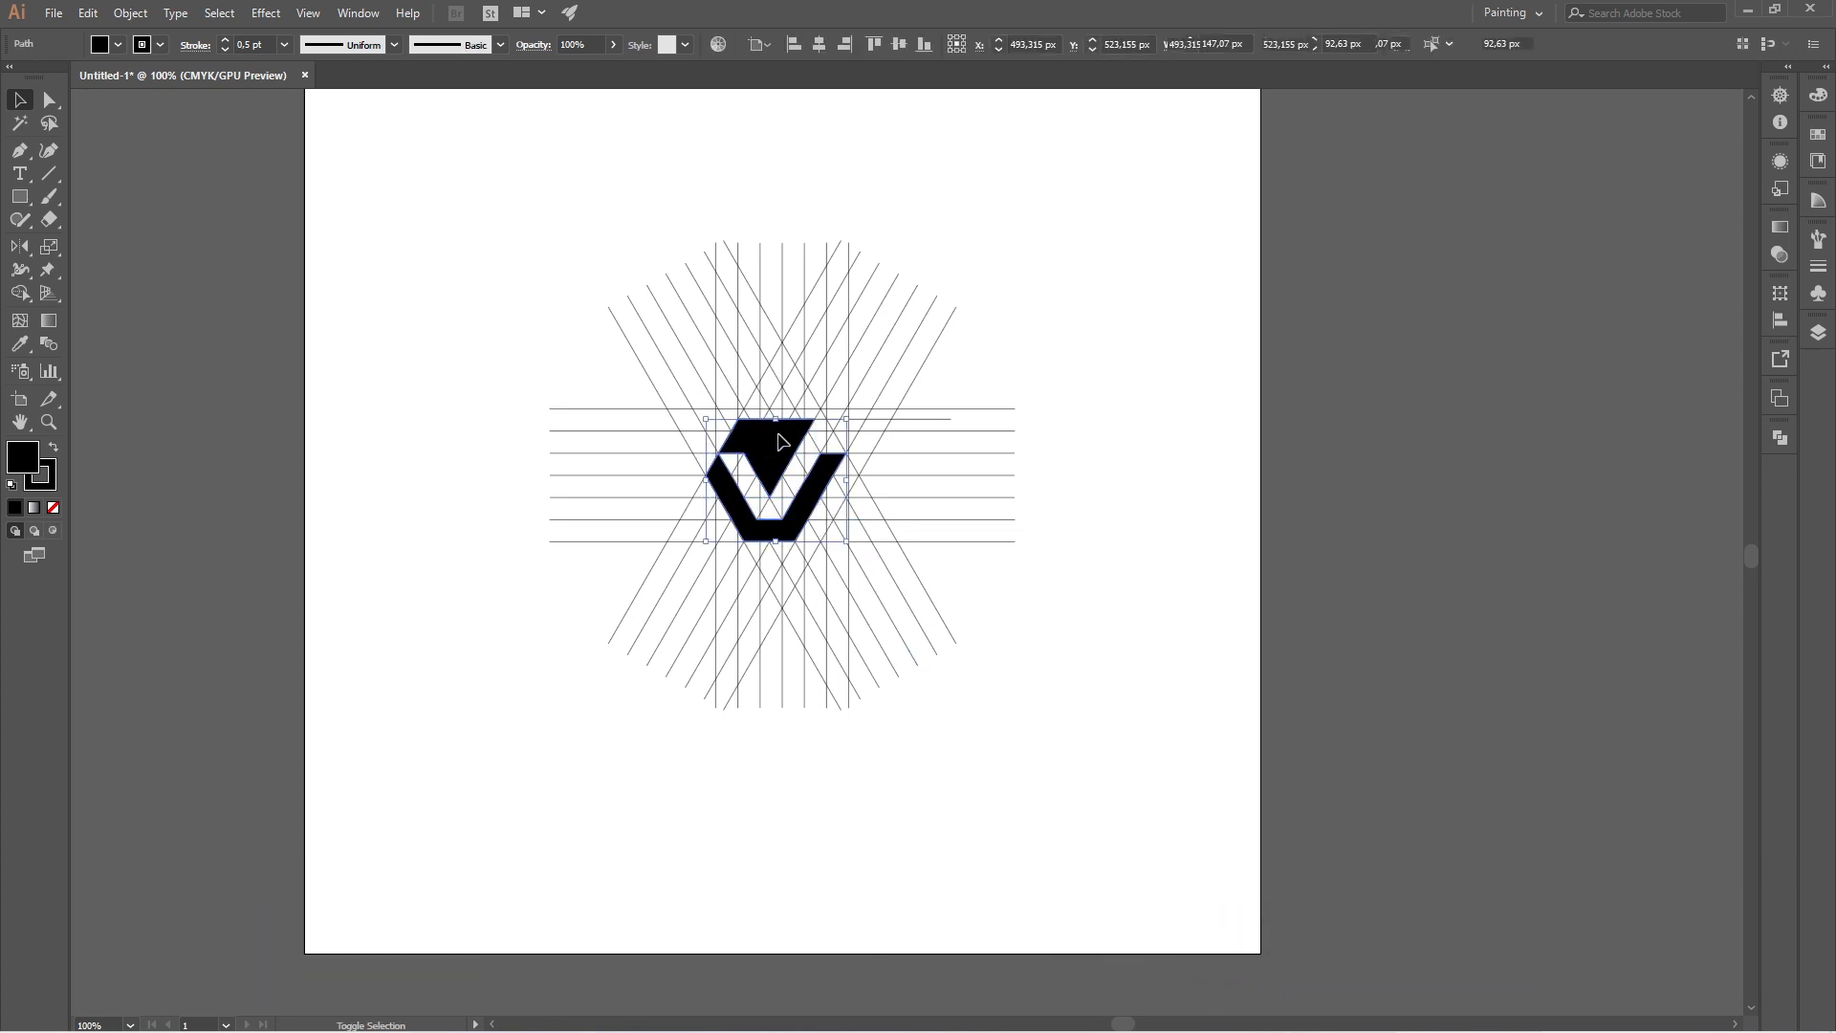
key("ctrl+x")
Step: Delete all remaining grid lines and paste the logo shapes in front at their original position
left_click_drag(482, 282, 995, 753)
key("Delete")
key("ctrl+f")
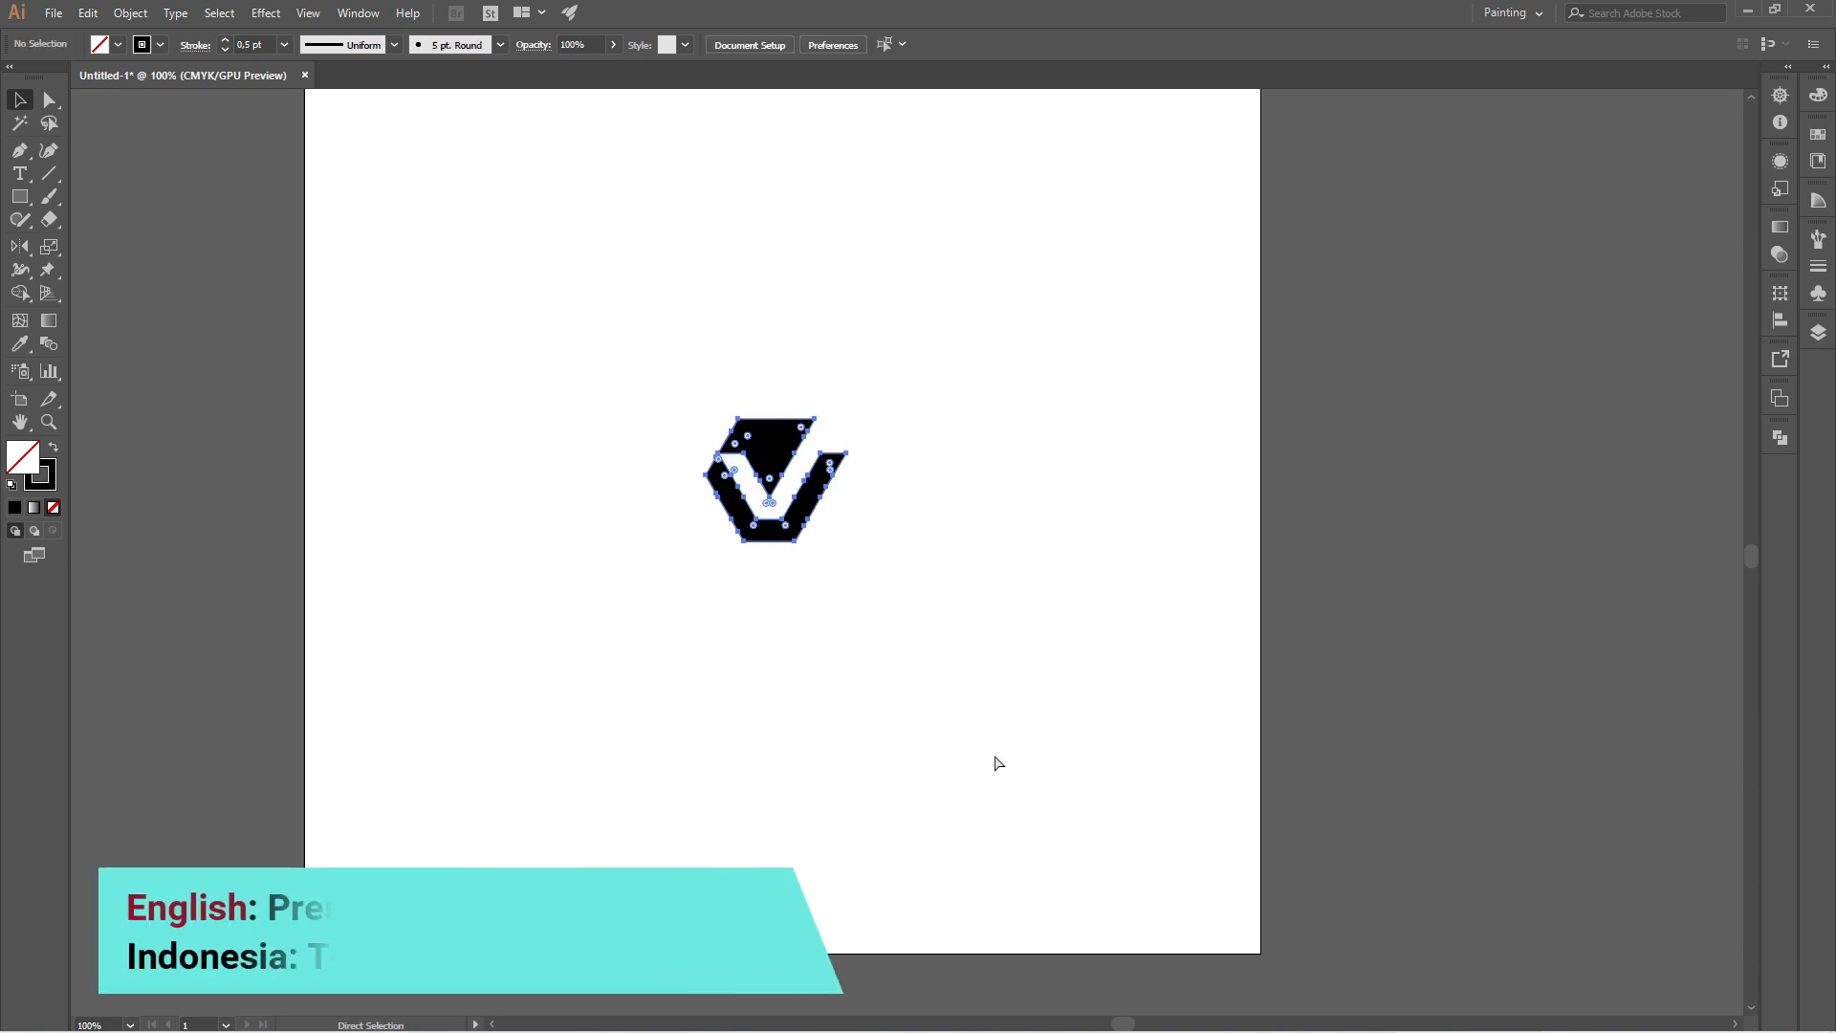
left_click(977, 659)
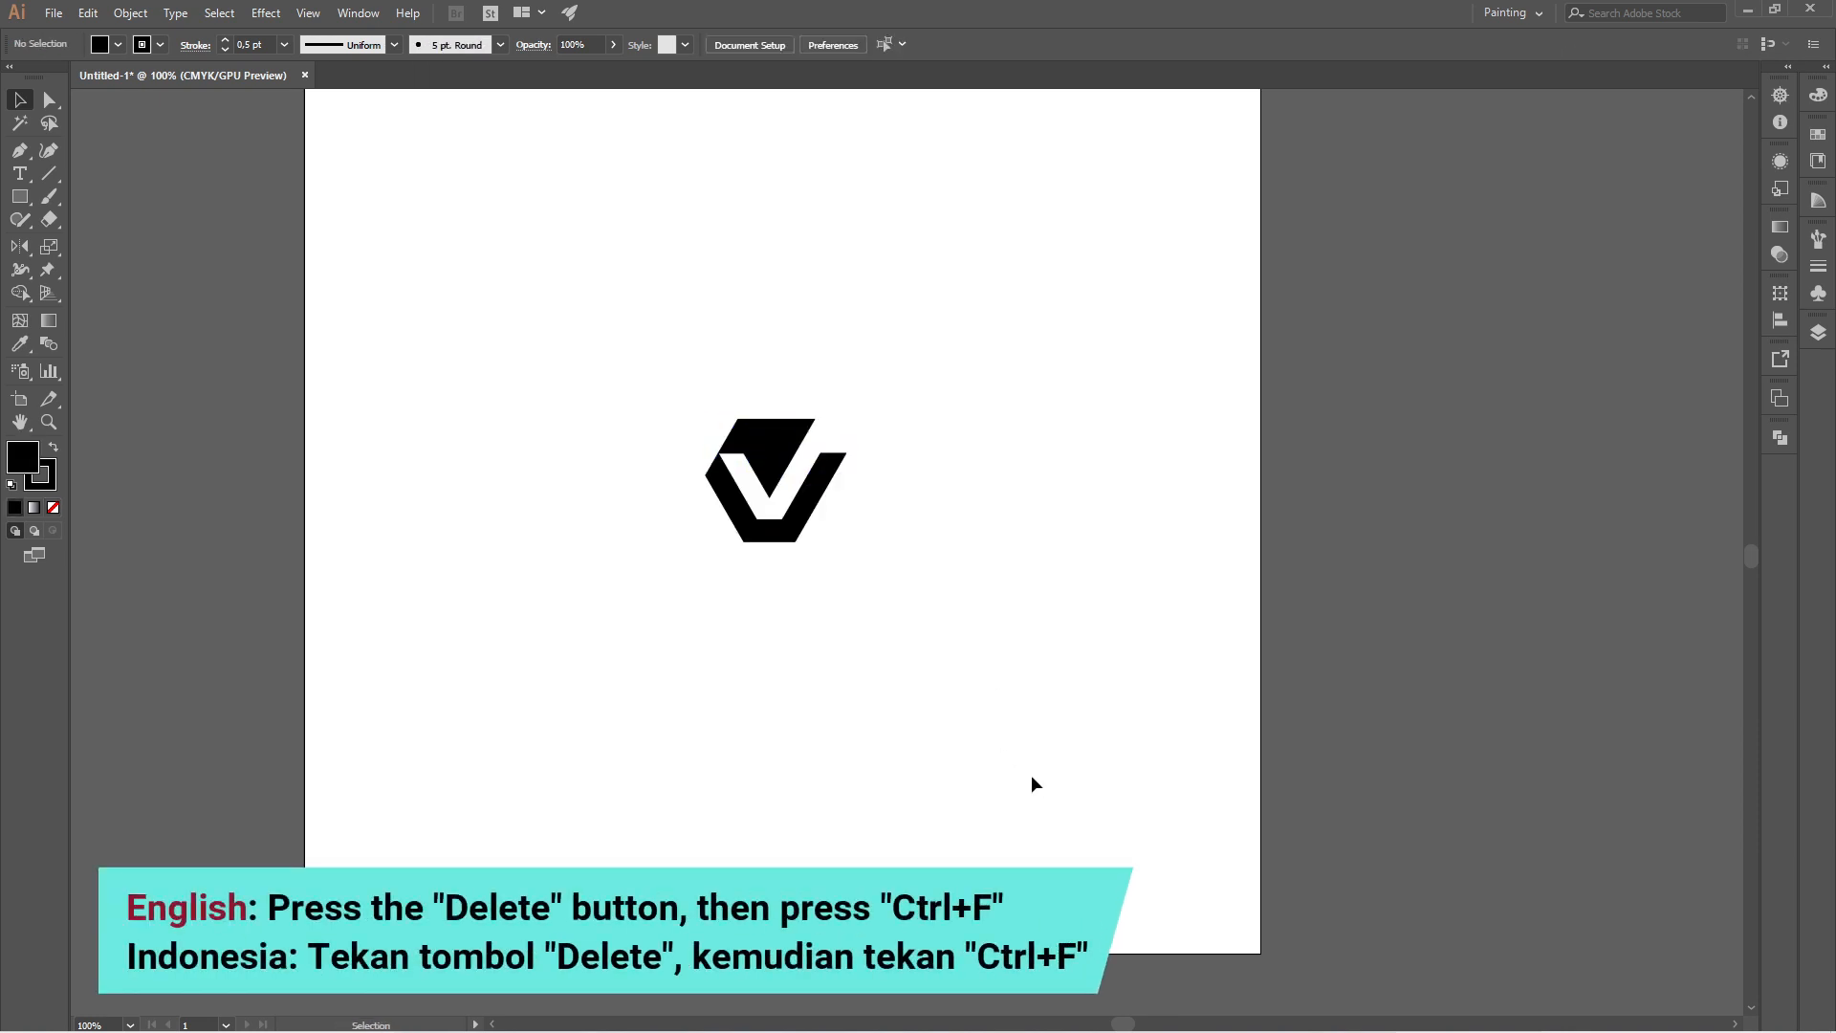
Step: Select both logo shapes and set their stroke to none
left_click_drag(639, 361, 1141, 731)
scroll(776, 452, "up", 3)
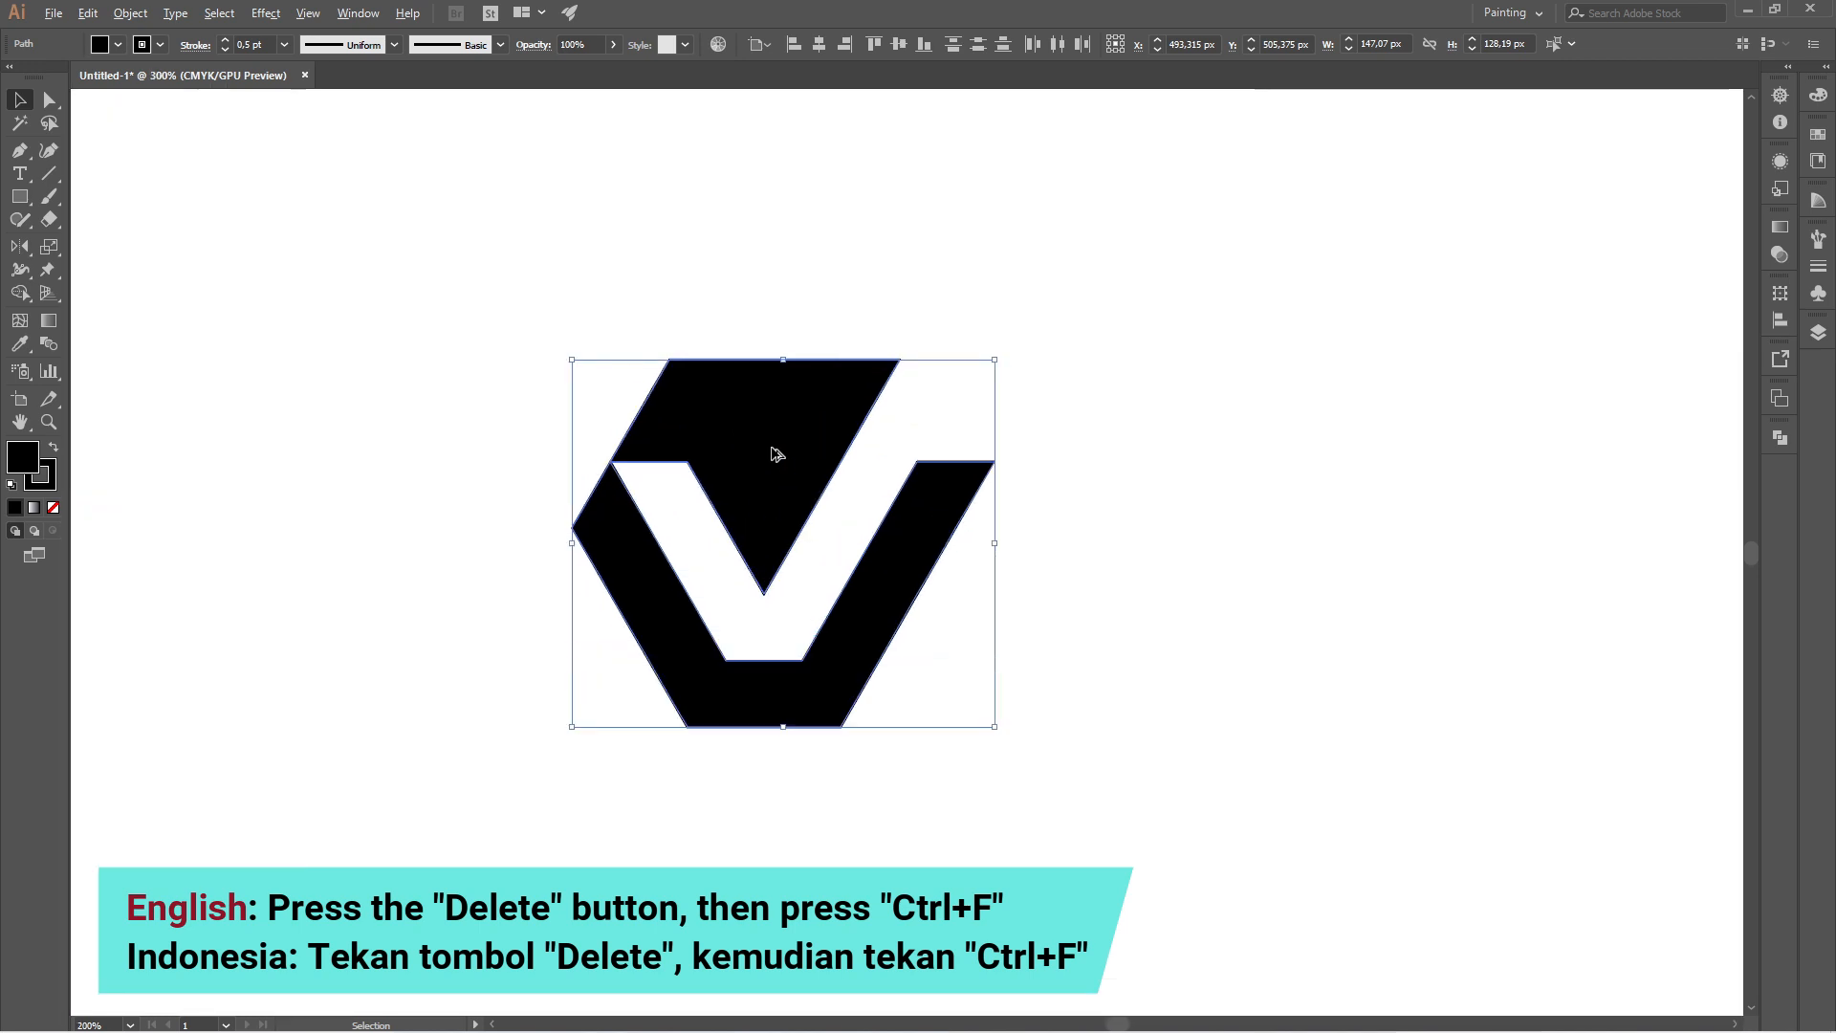
scroll(775, 451, "up", 1)
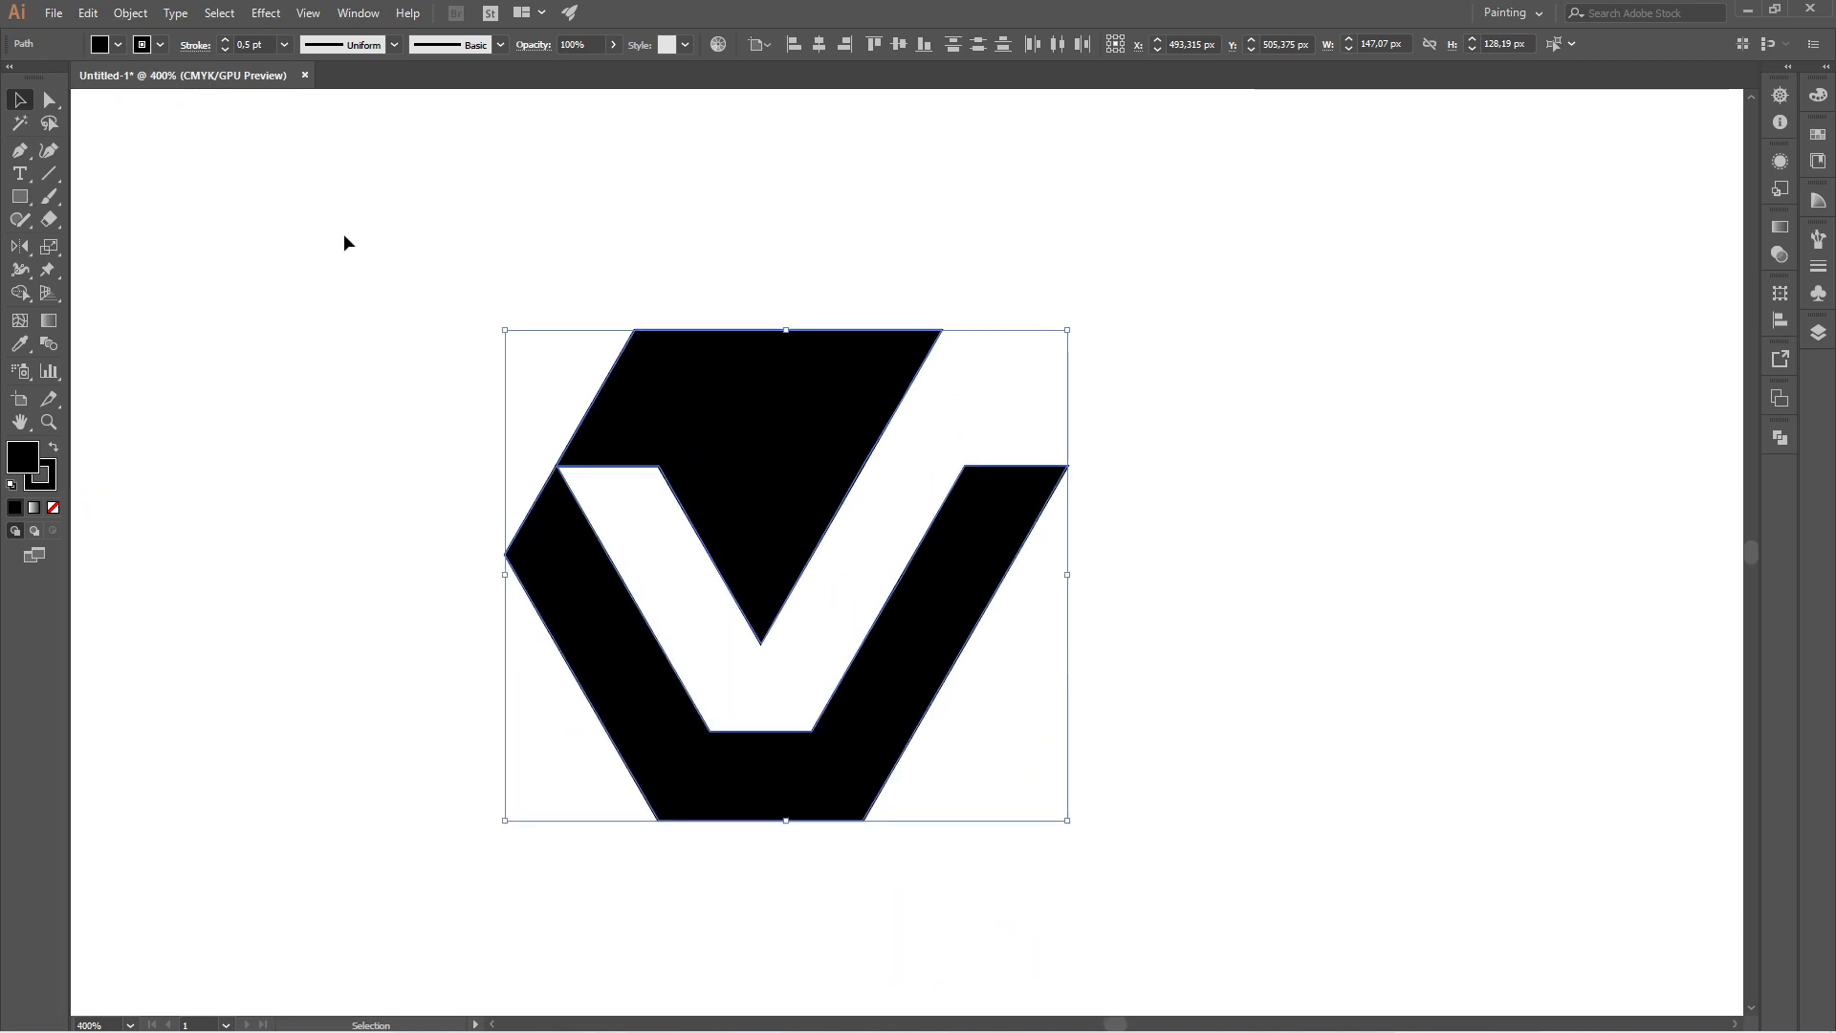
left_click(161, 44)
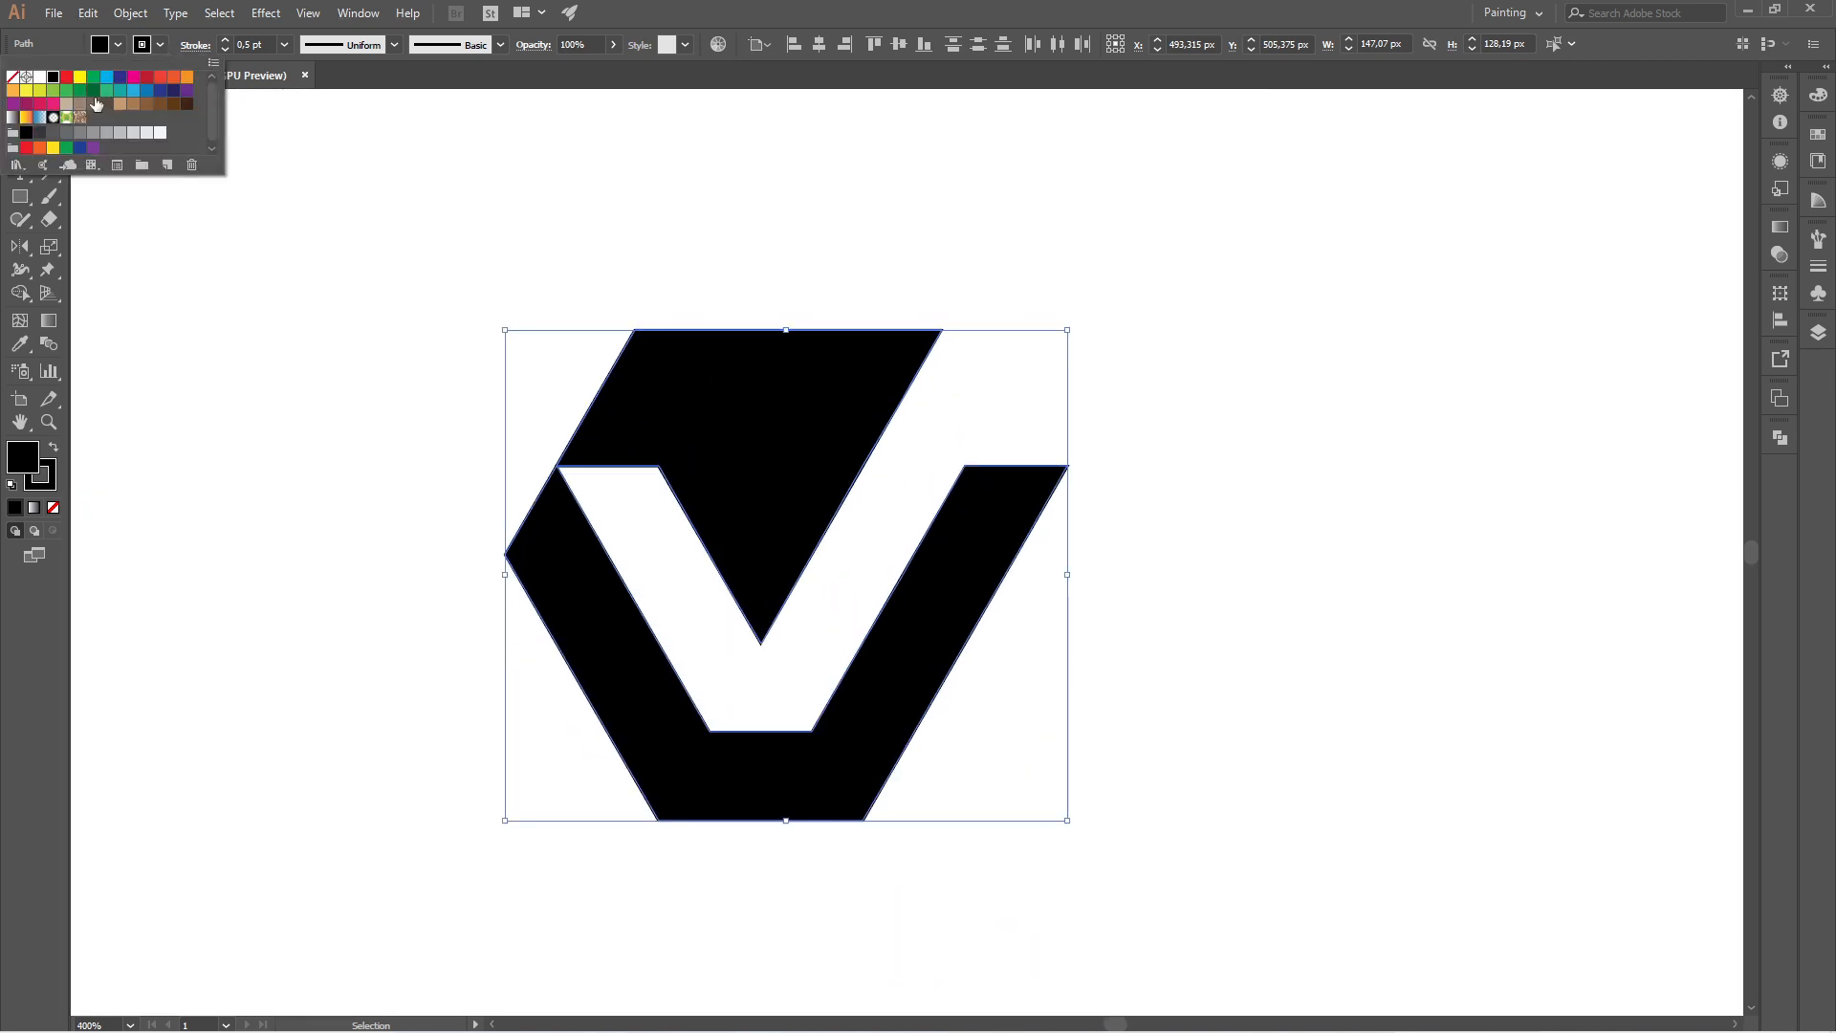
left_click(16, 79)
left_click(375, 279)
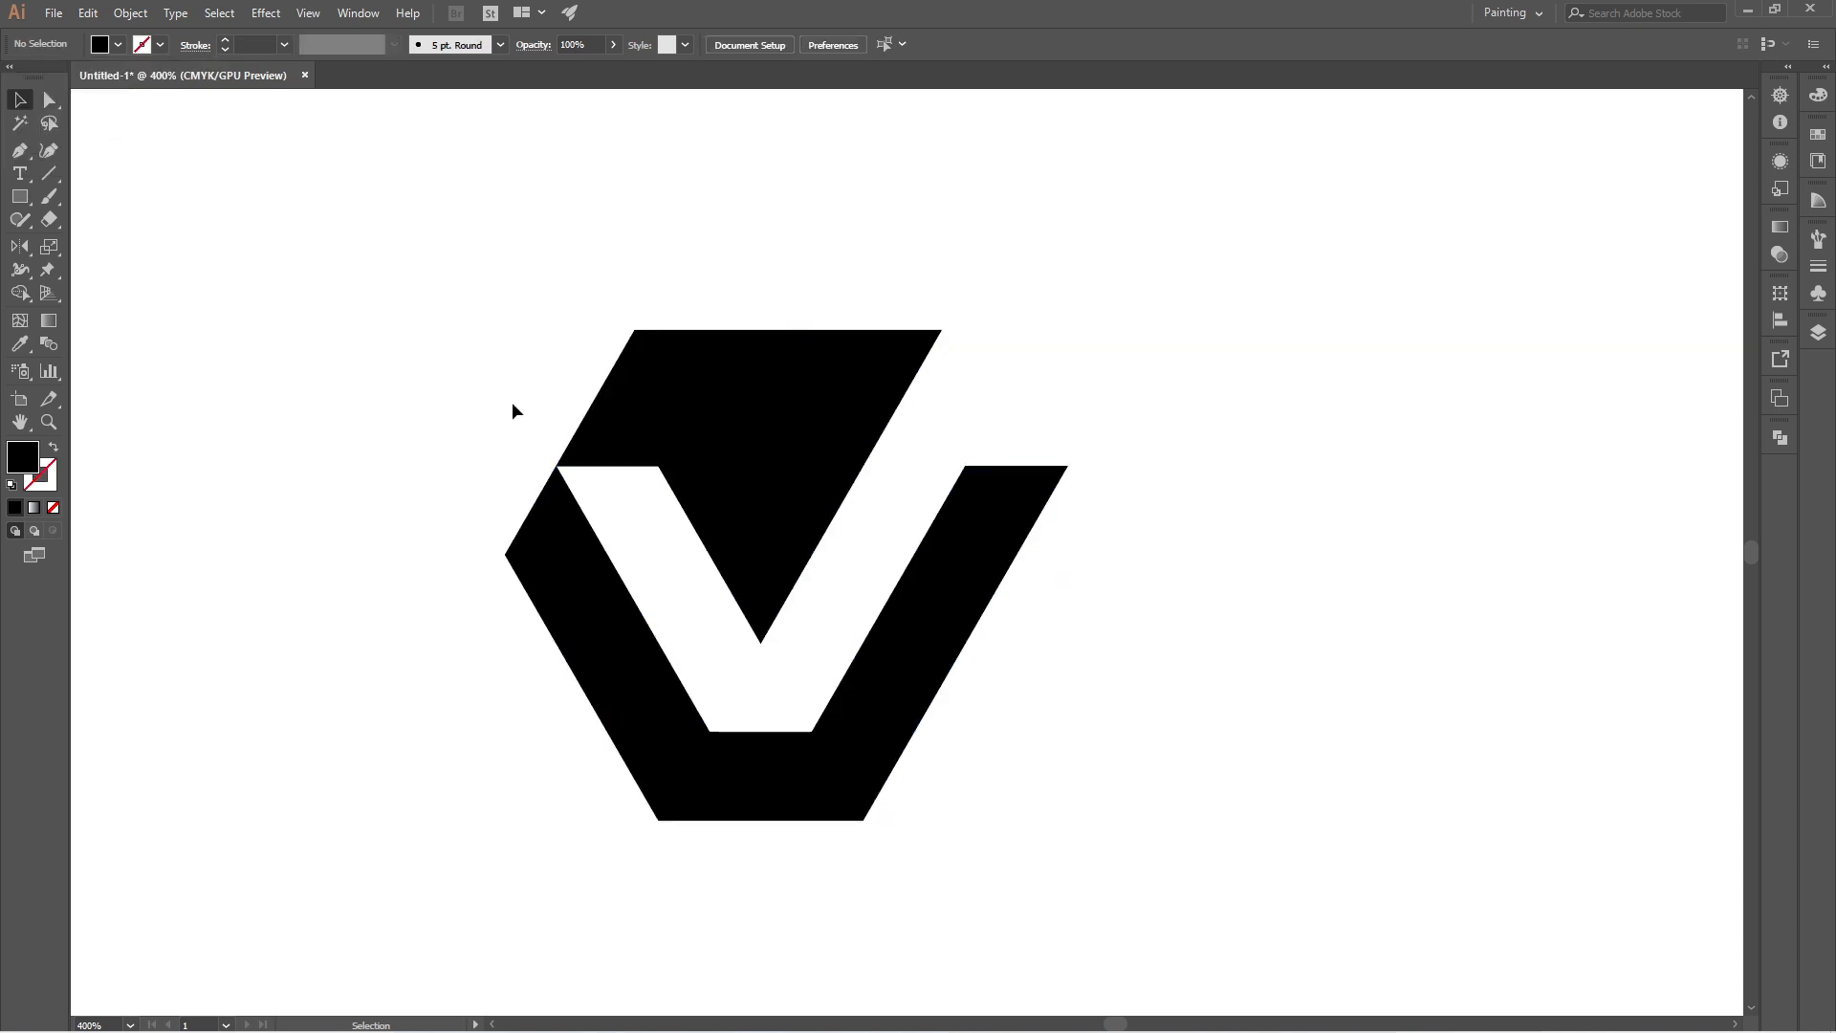
Step: Round the V band's outer left corner and its inner and outer bottom corners with the Direct Selection tool
left_click(600, 593)
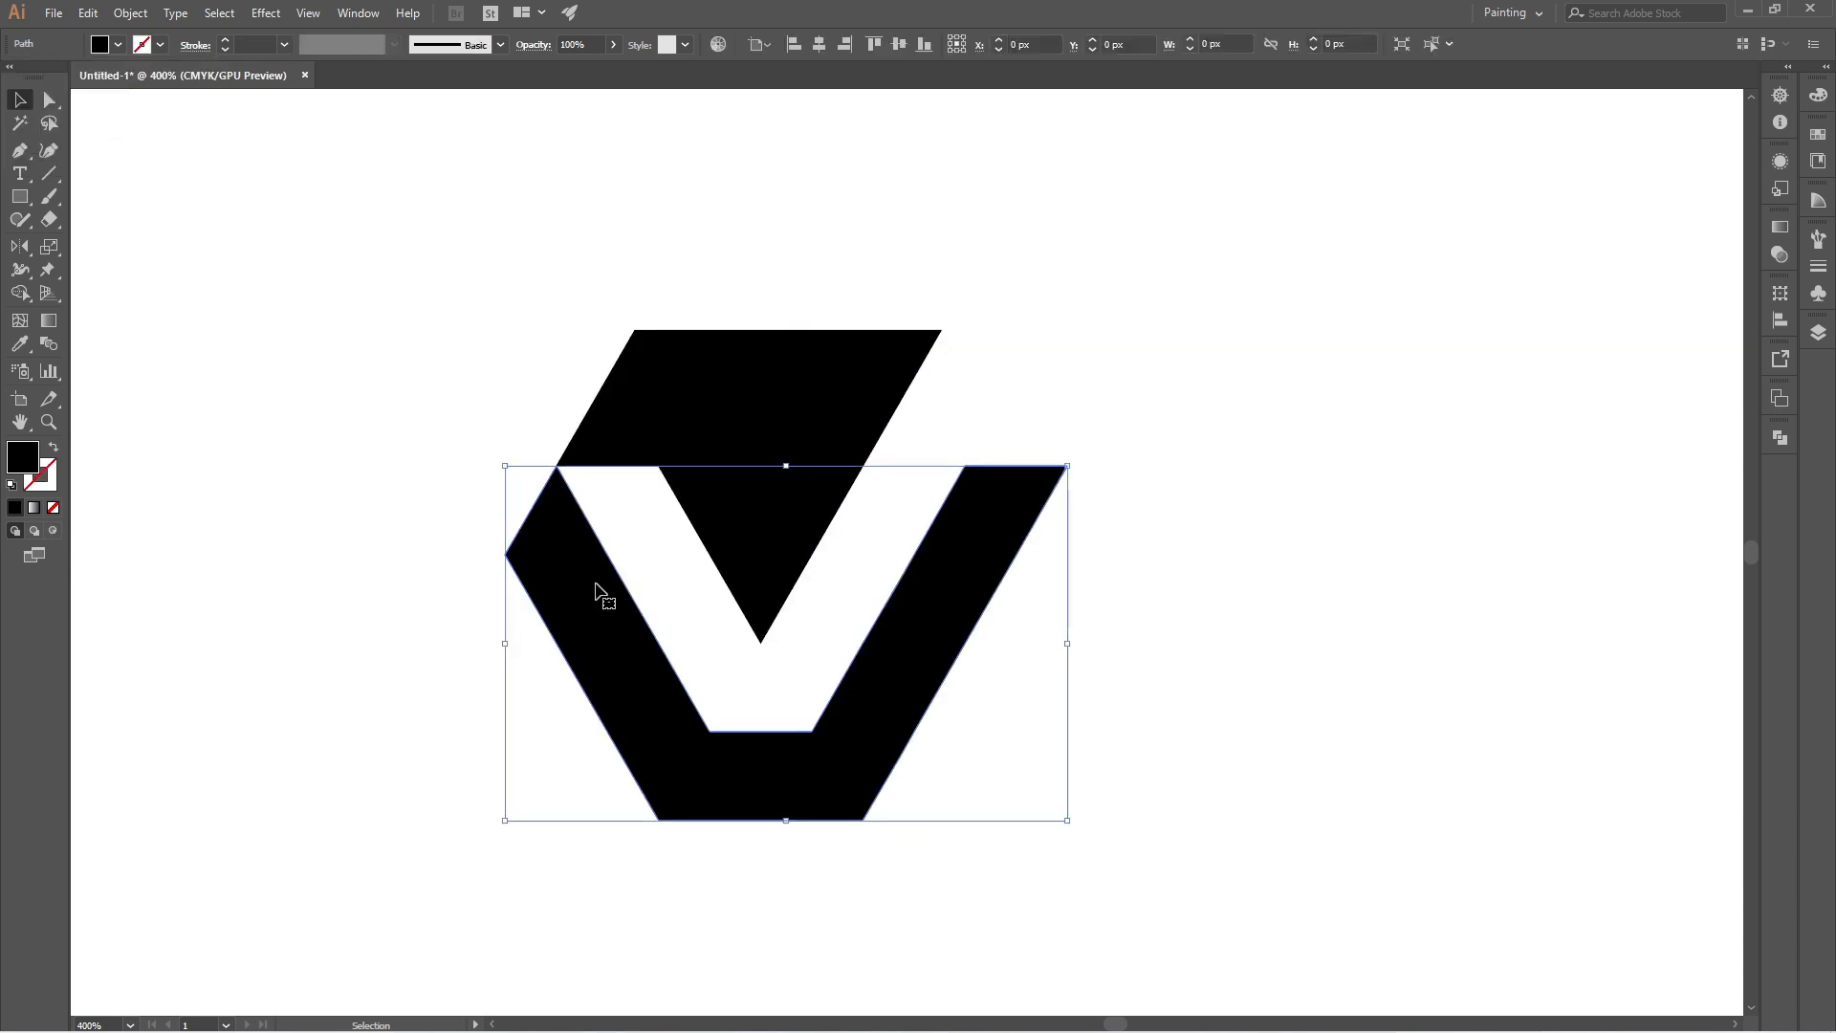
key("a")
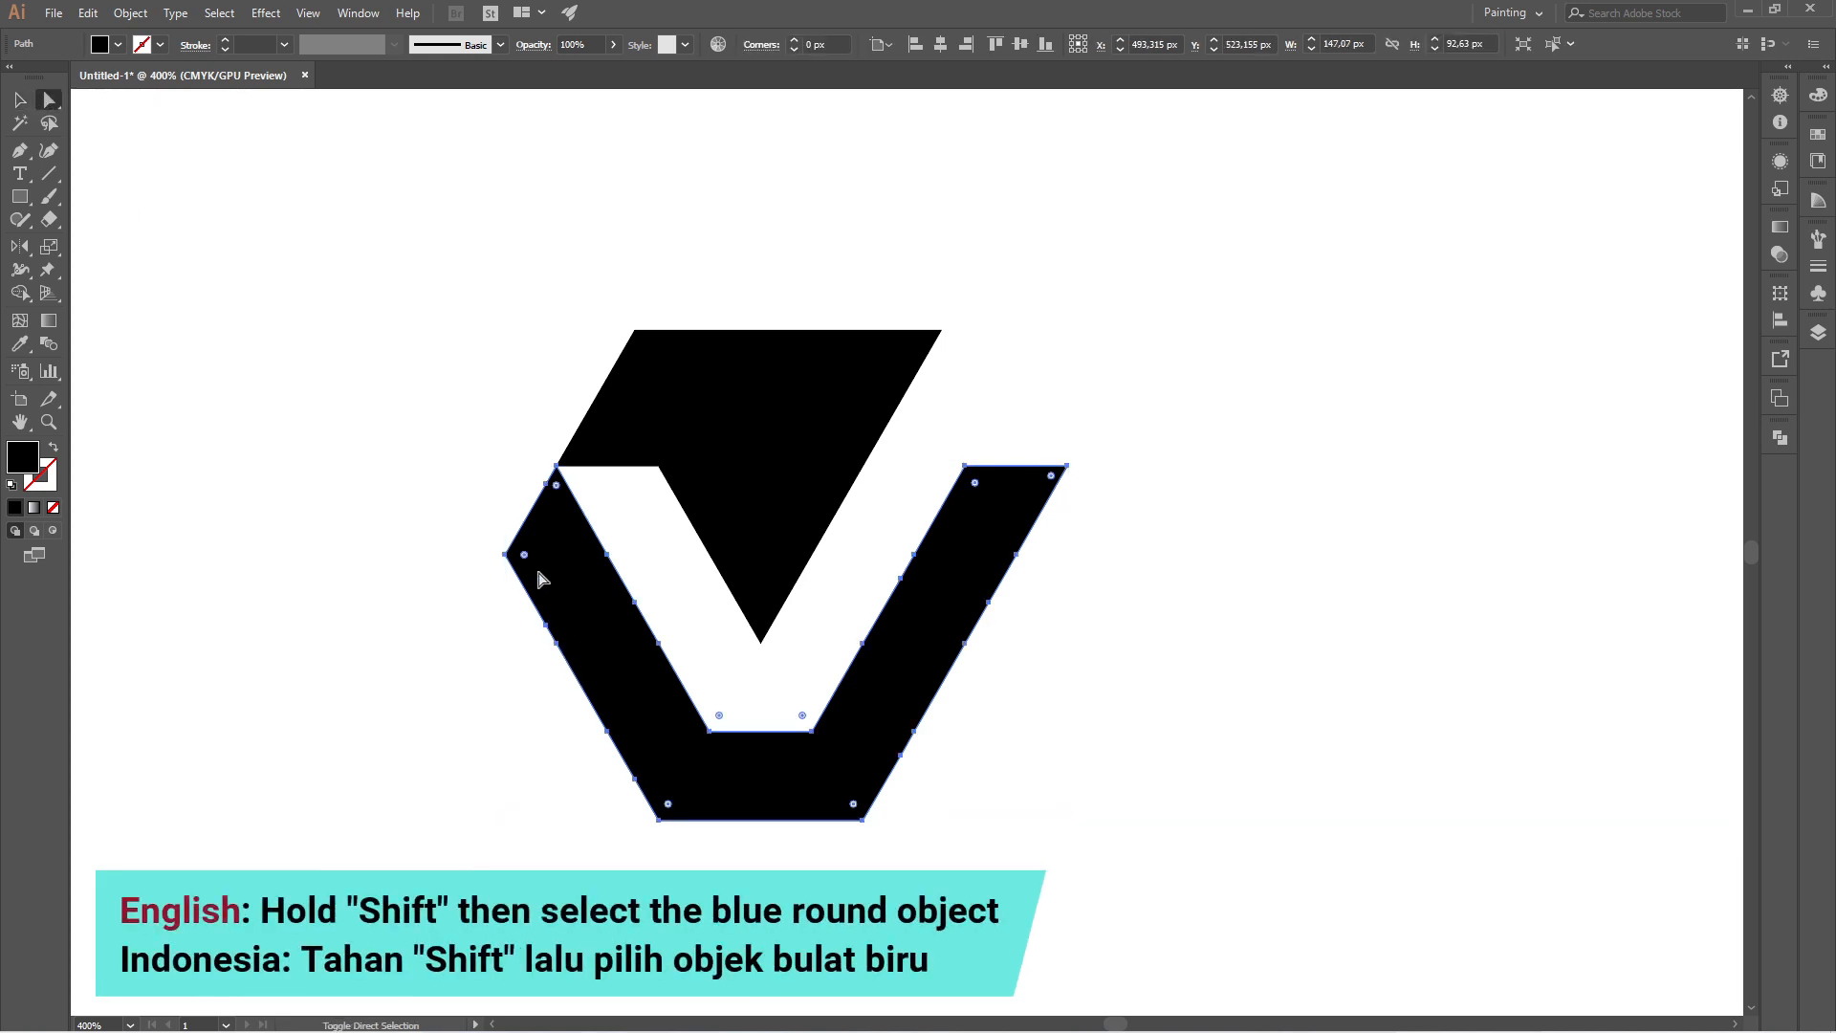
left_click(805, 720, "shift")
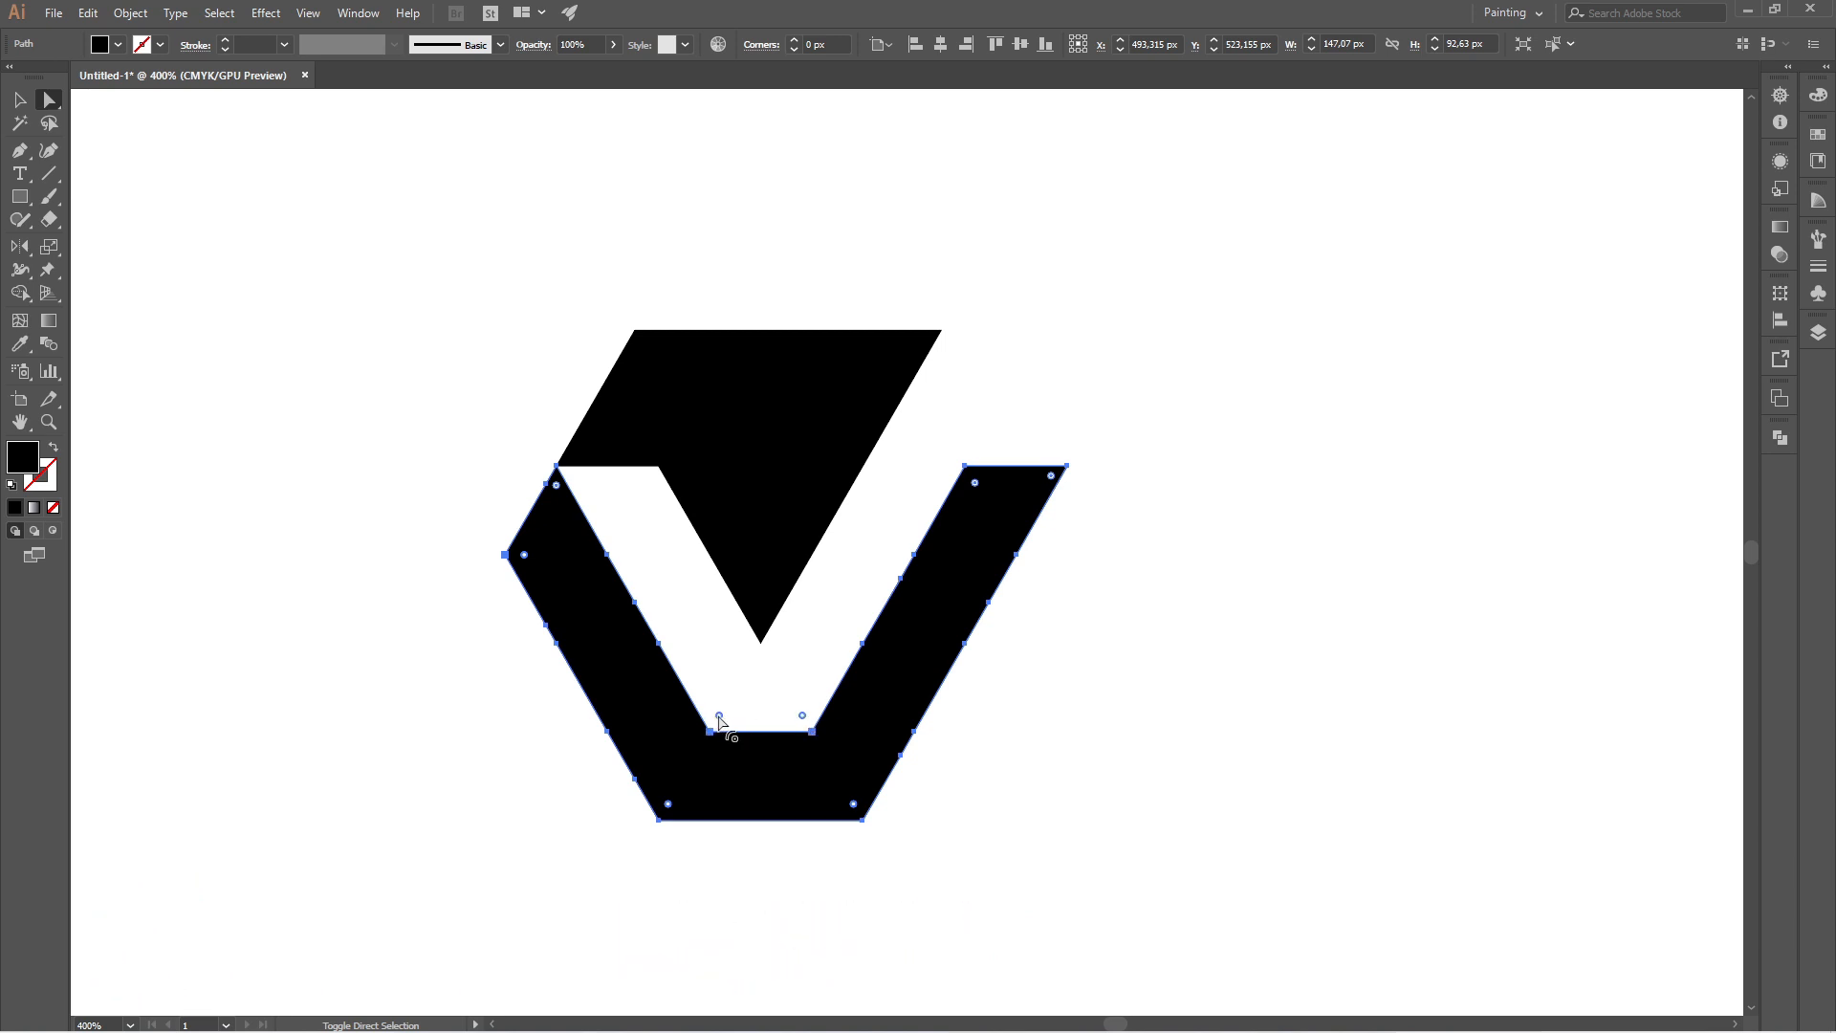
left_click_drag(719, 716, 735, 706)
left_click(1081, 795)
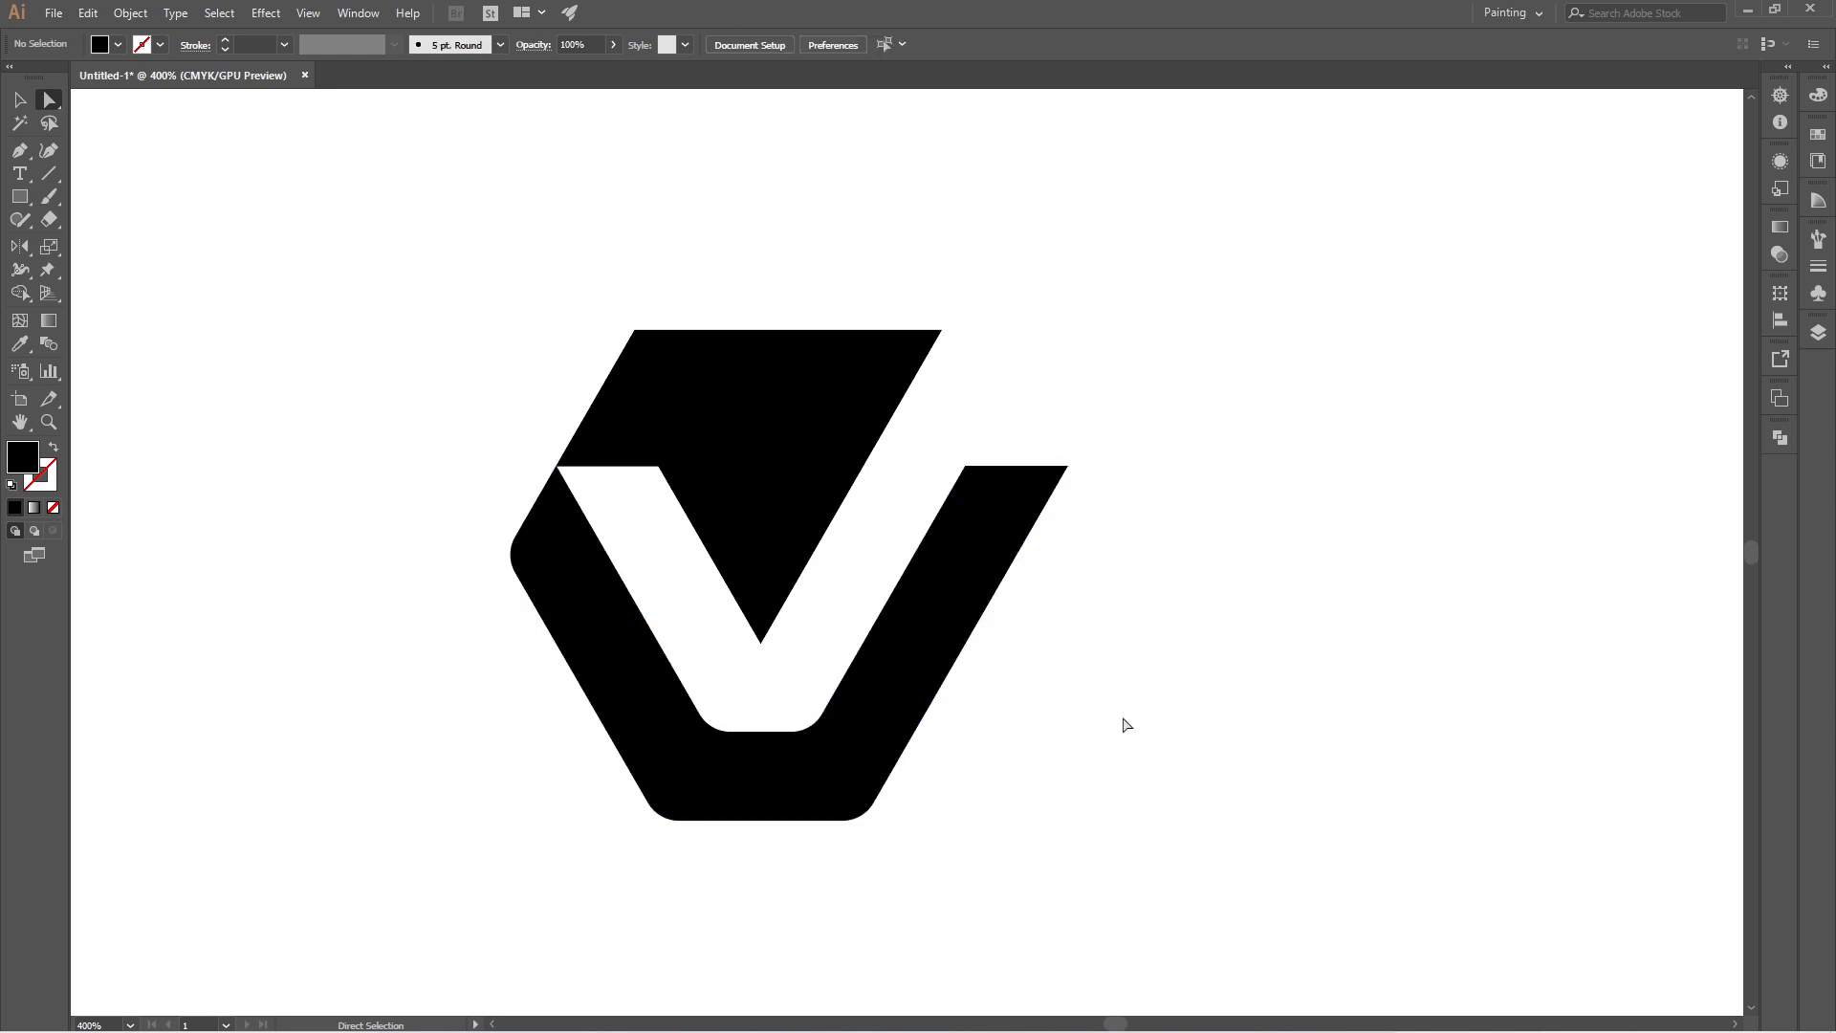
Step: Round the upper shape's top-left corner, top-right corner and bottom tip
left_click(715, 394)
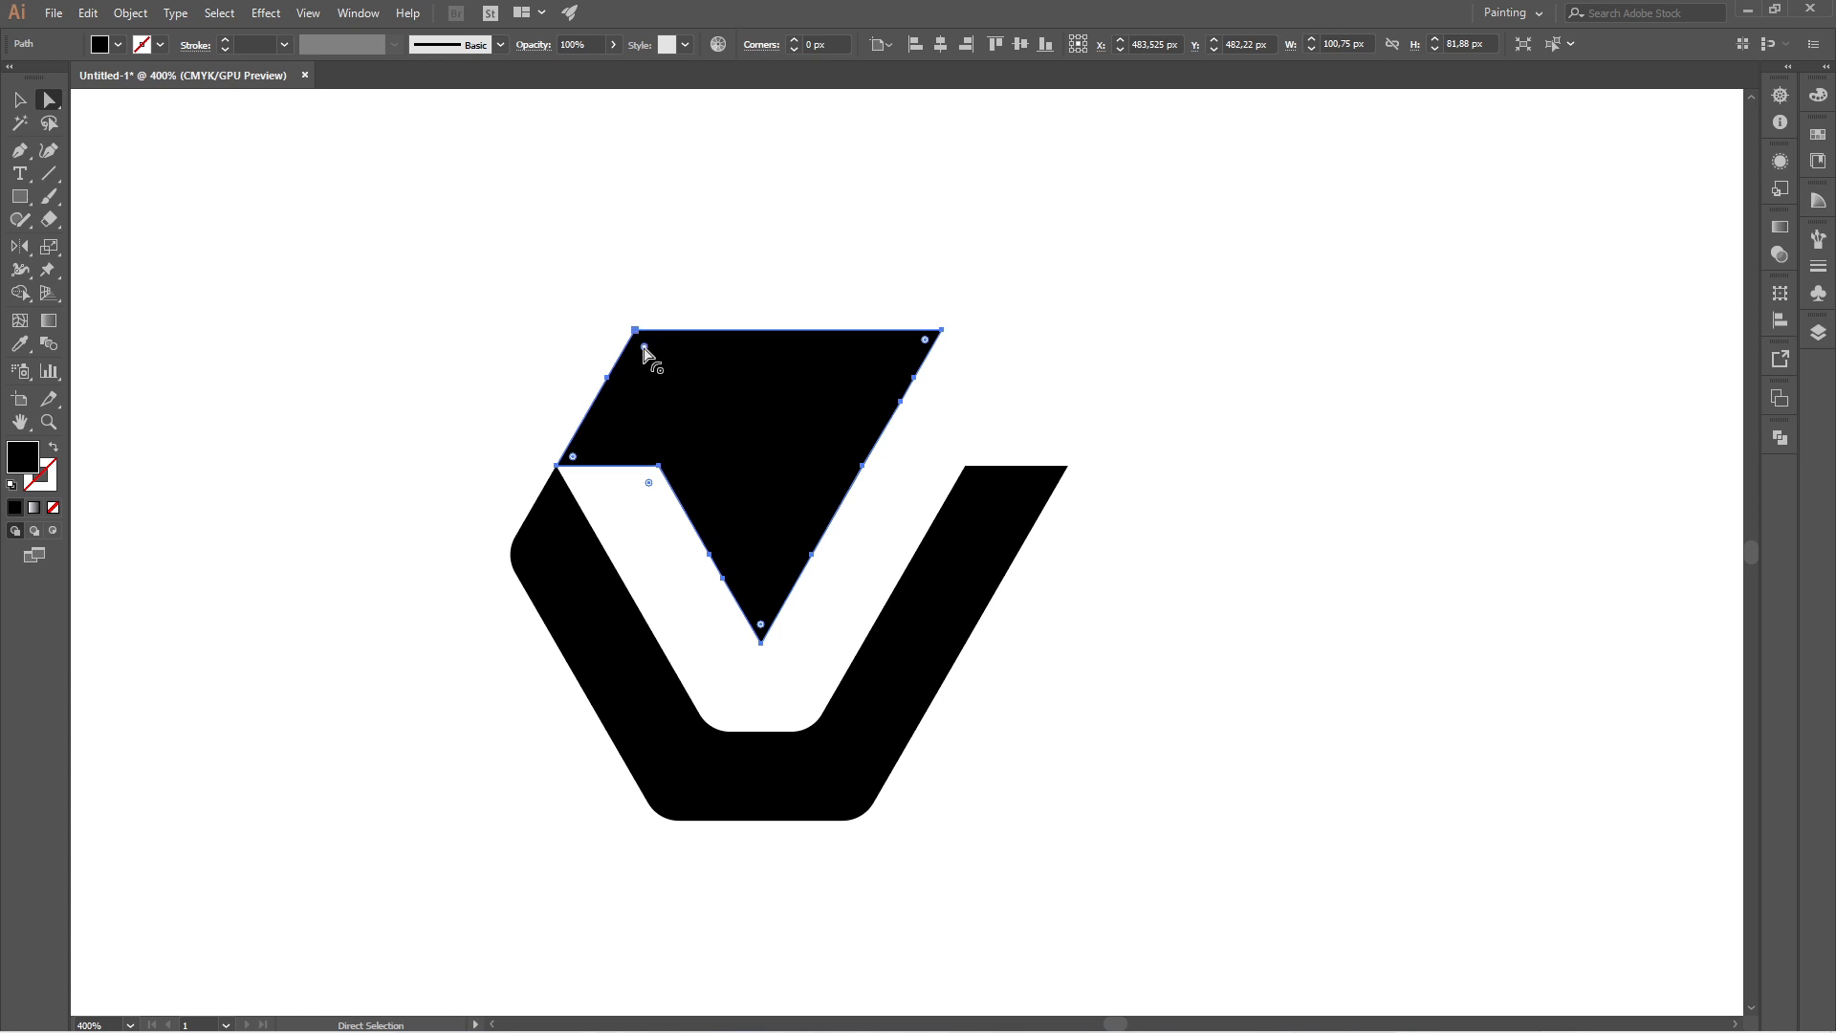
left_click_drag(644, 347, 653, 364)
left_click(1180, 423)
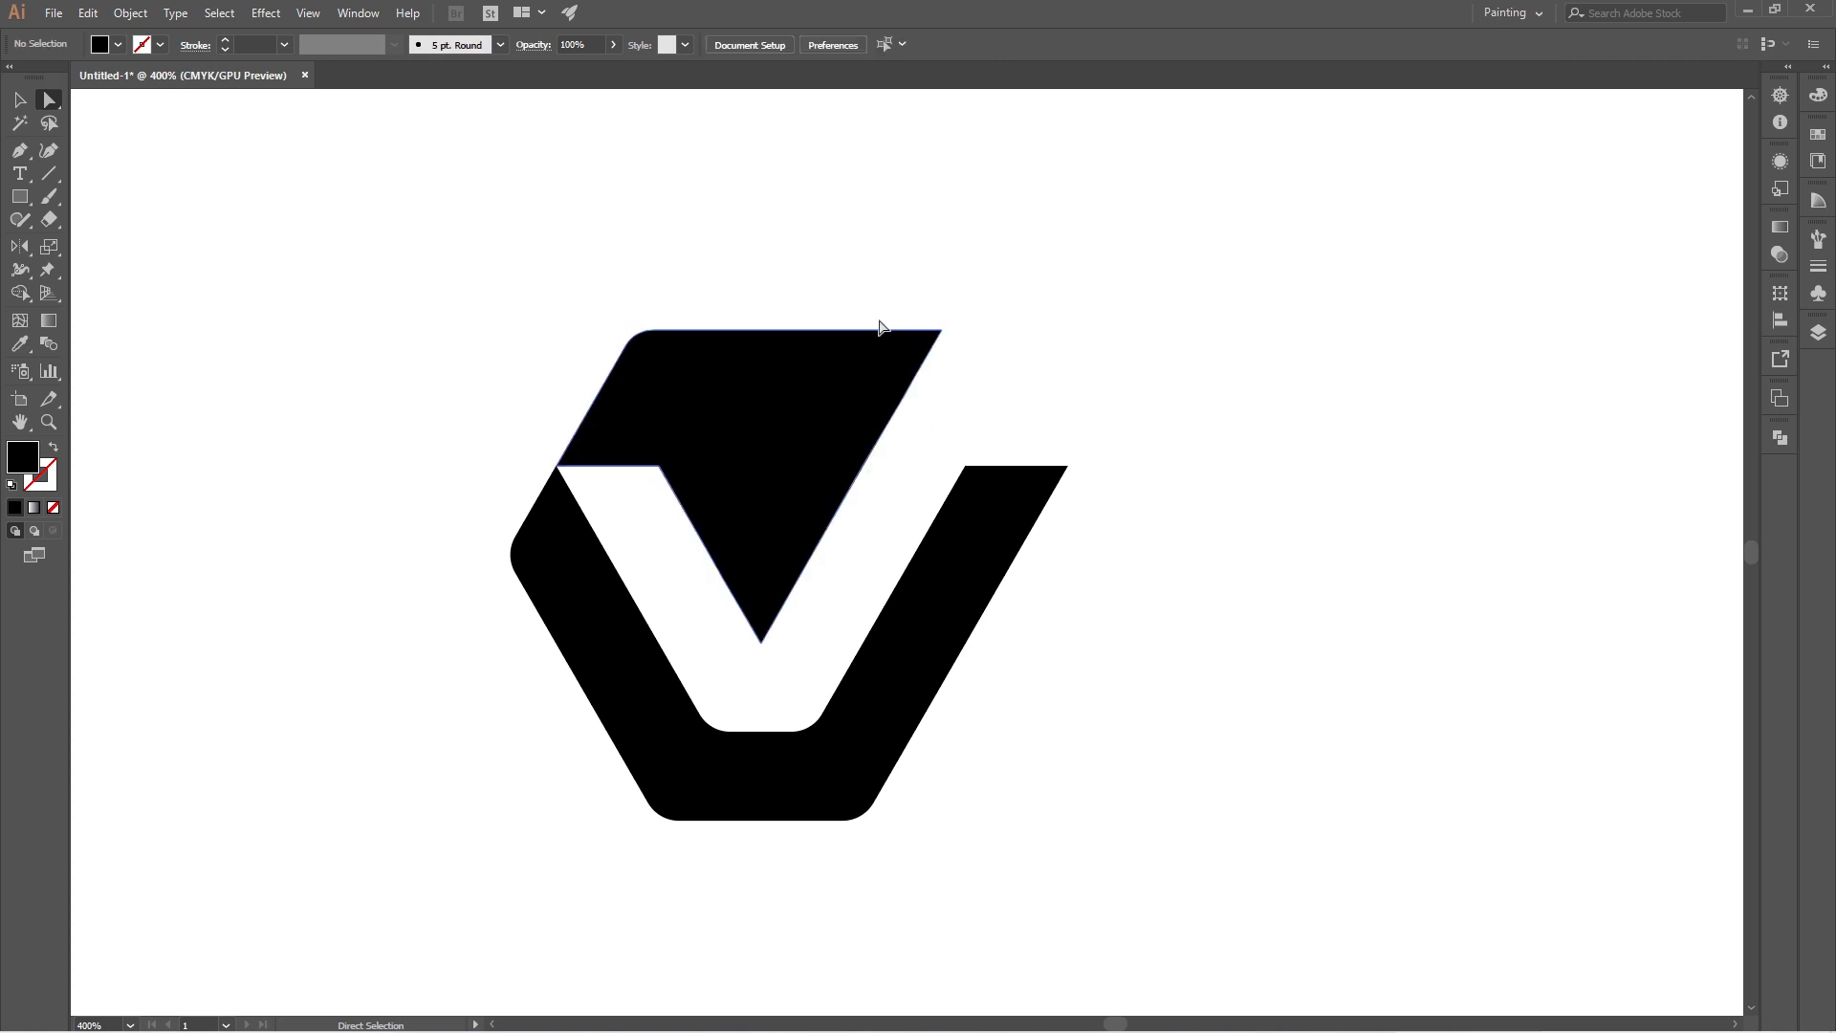
left_click(941, 330)
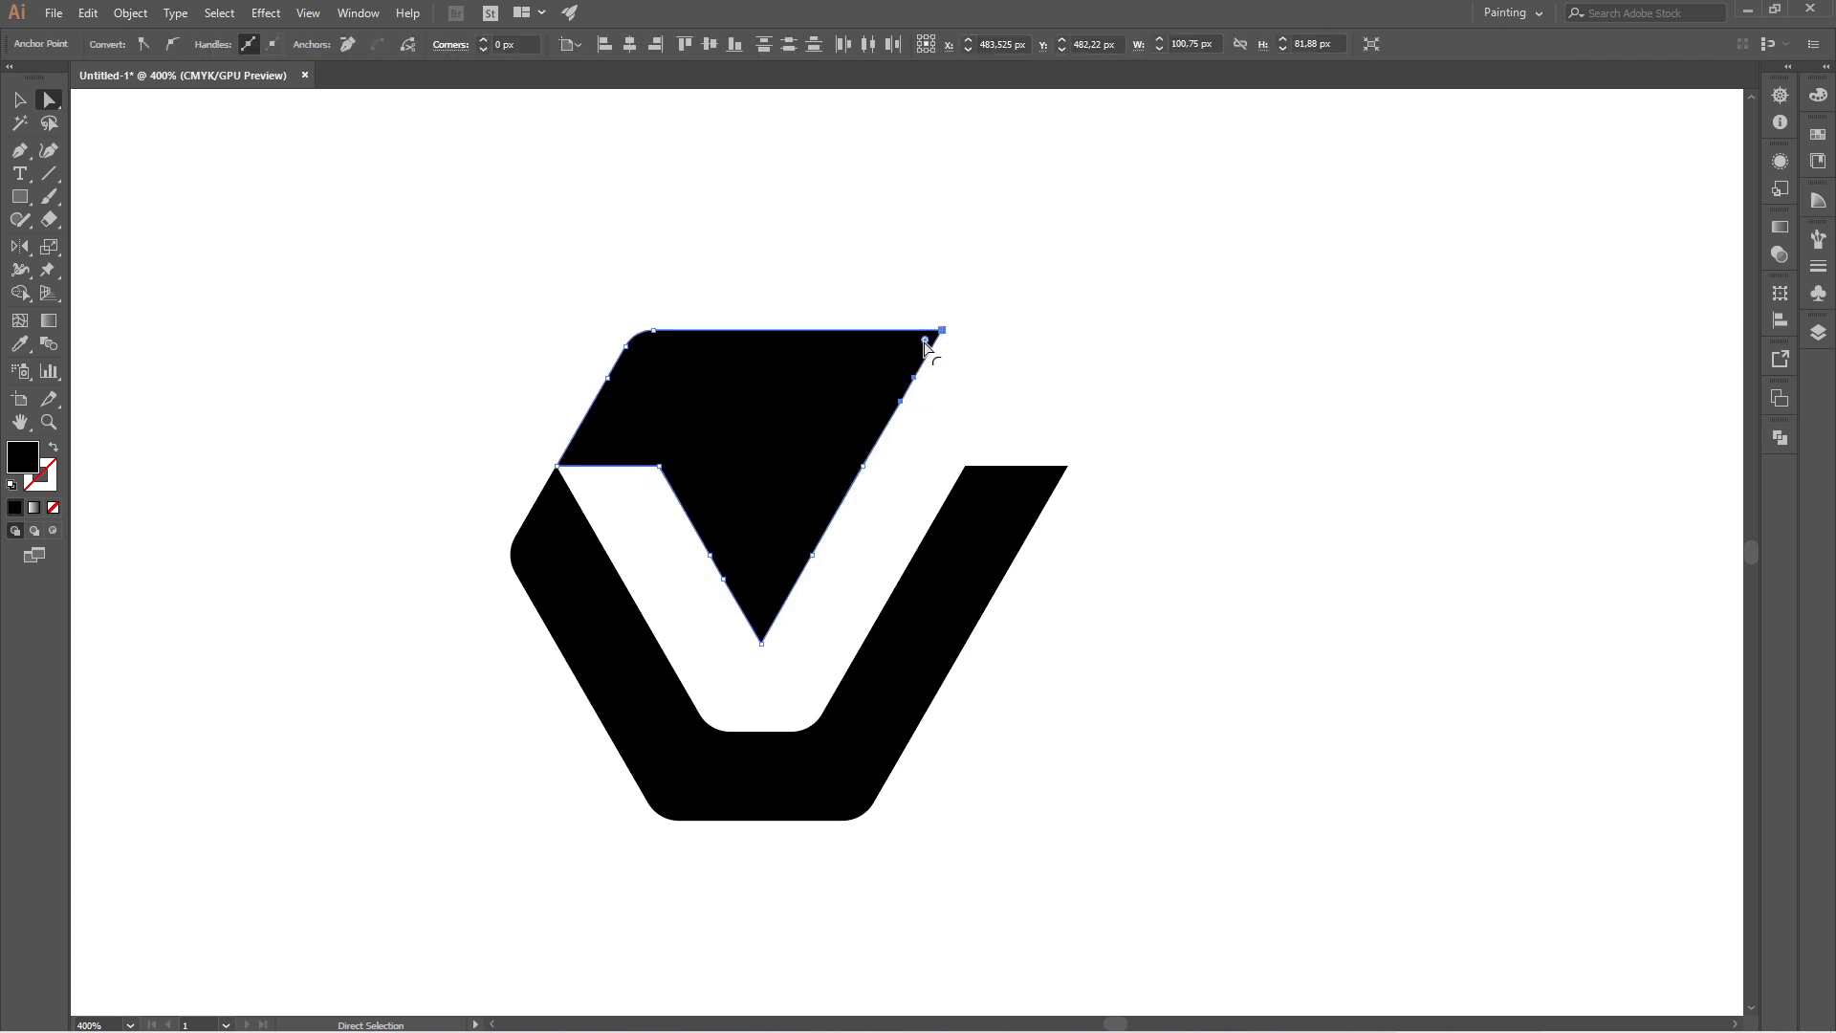
mouse_move(925, 346)
left_mouse_down()
mouse_move(909, 361)
mouse_move(928, 376)
left_mouse_up()
left_click(780, 609)
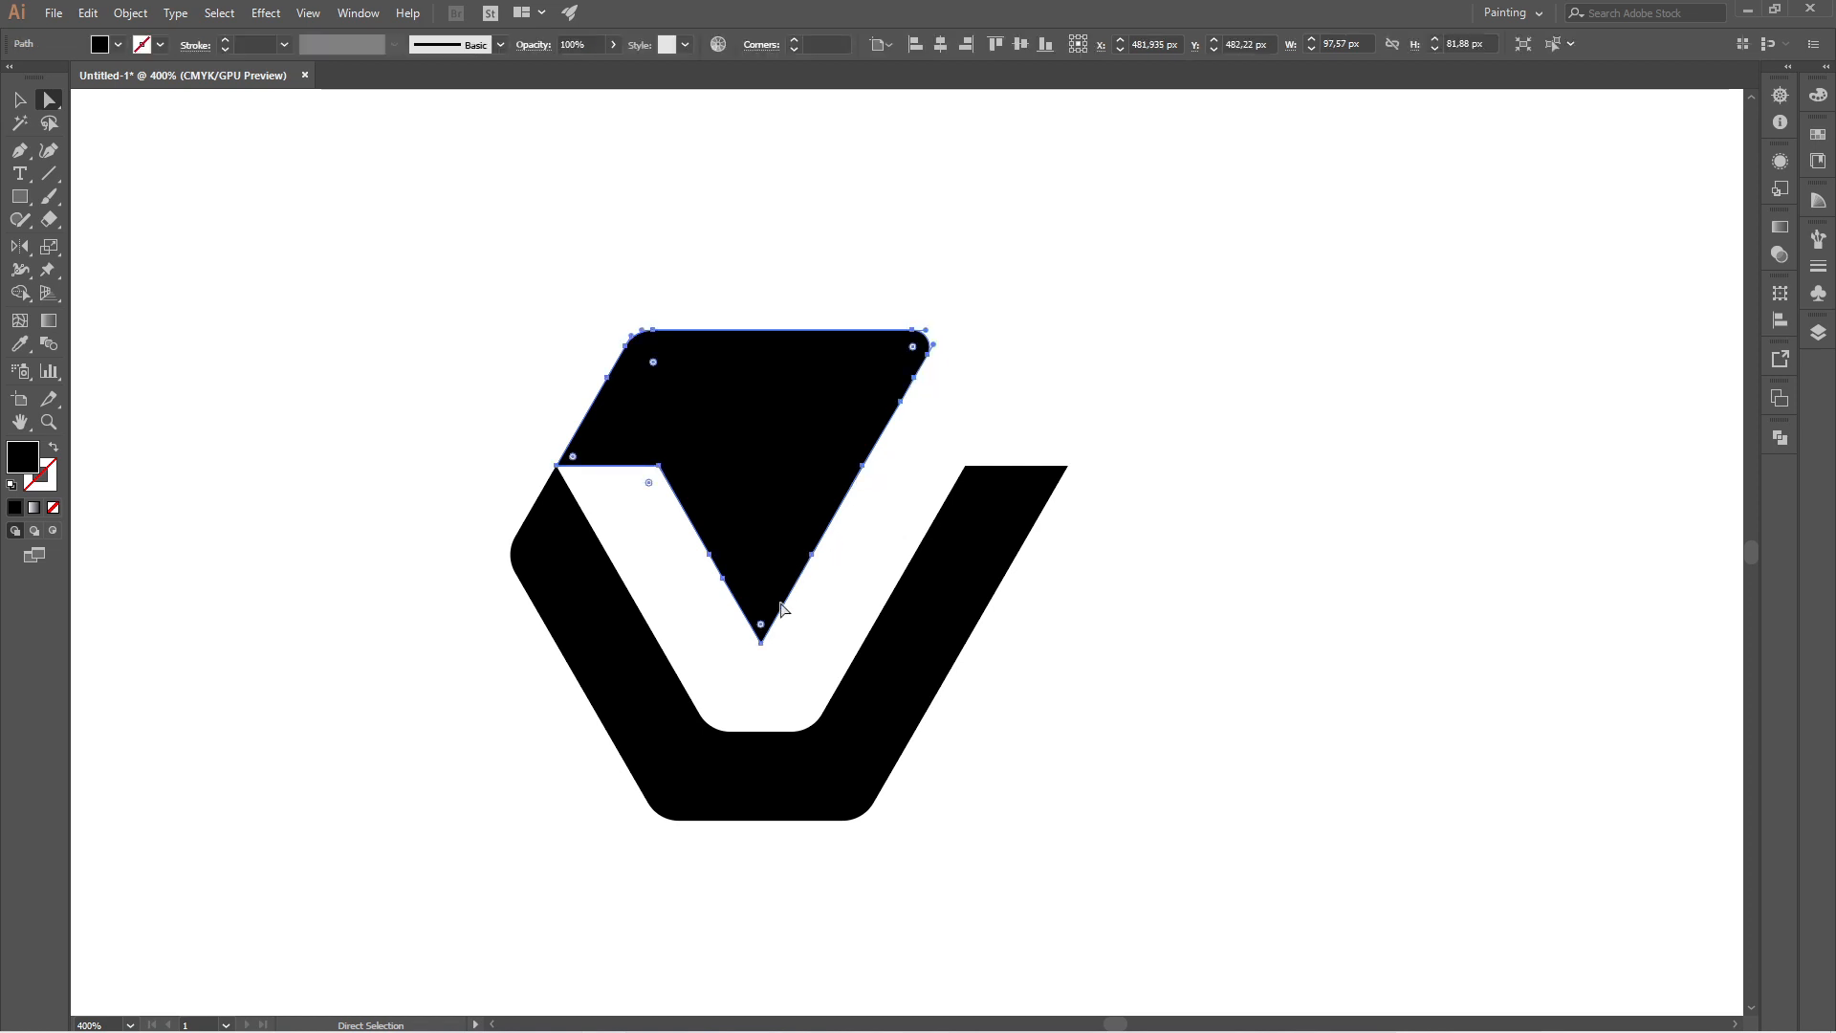
left_click_drag(762, 629, 763, 617)
left_click(1203, 727)
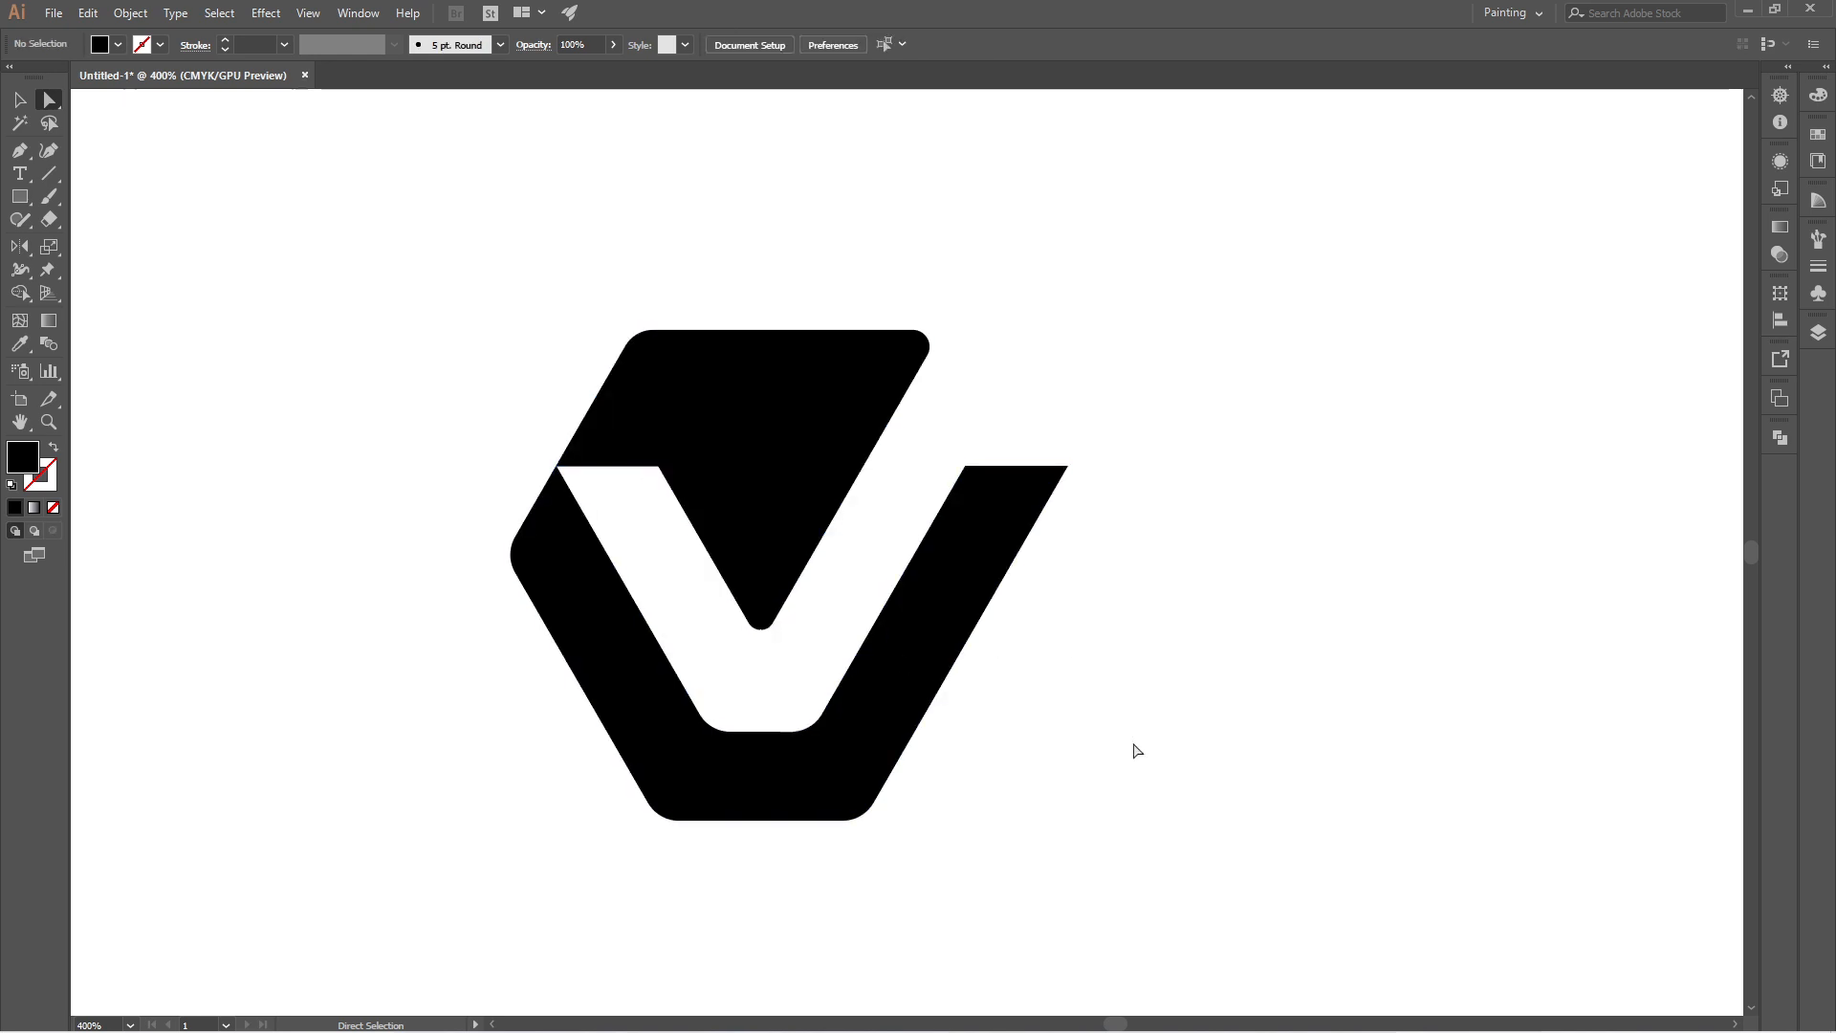
Step: Add the text "VERIFY" to the right of the logo
scroll(841, 405, "down", 1)
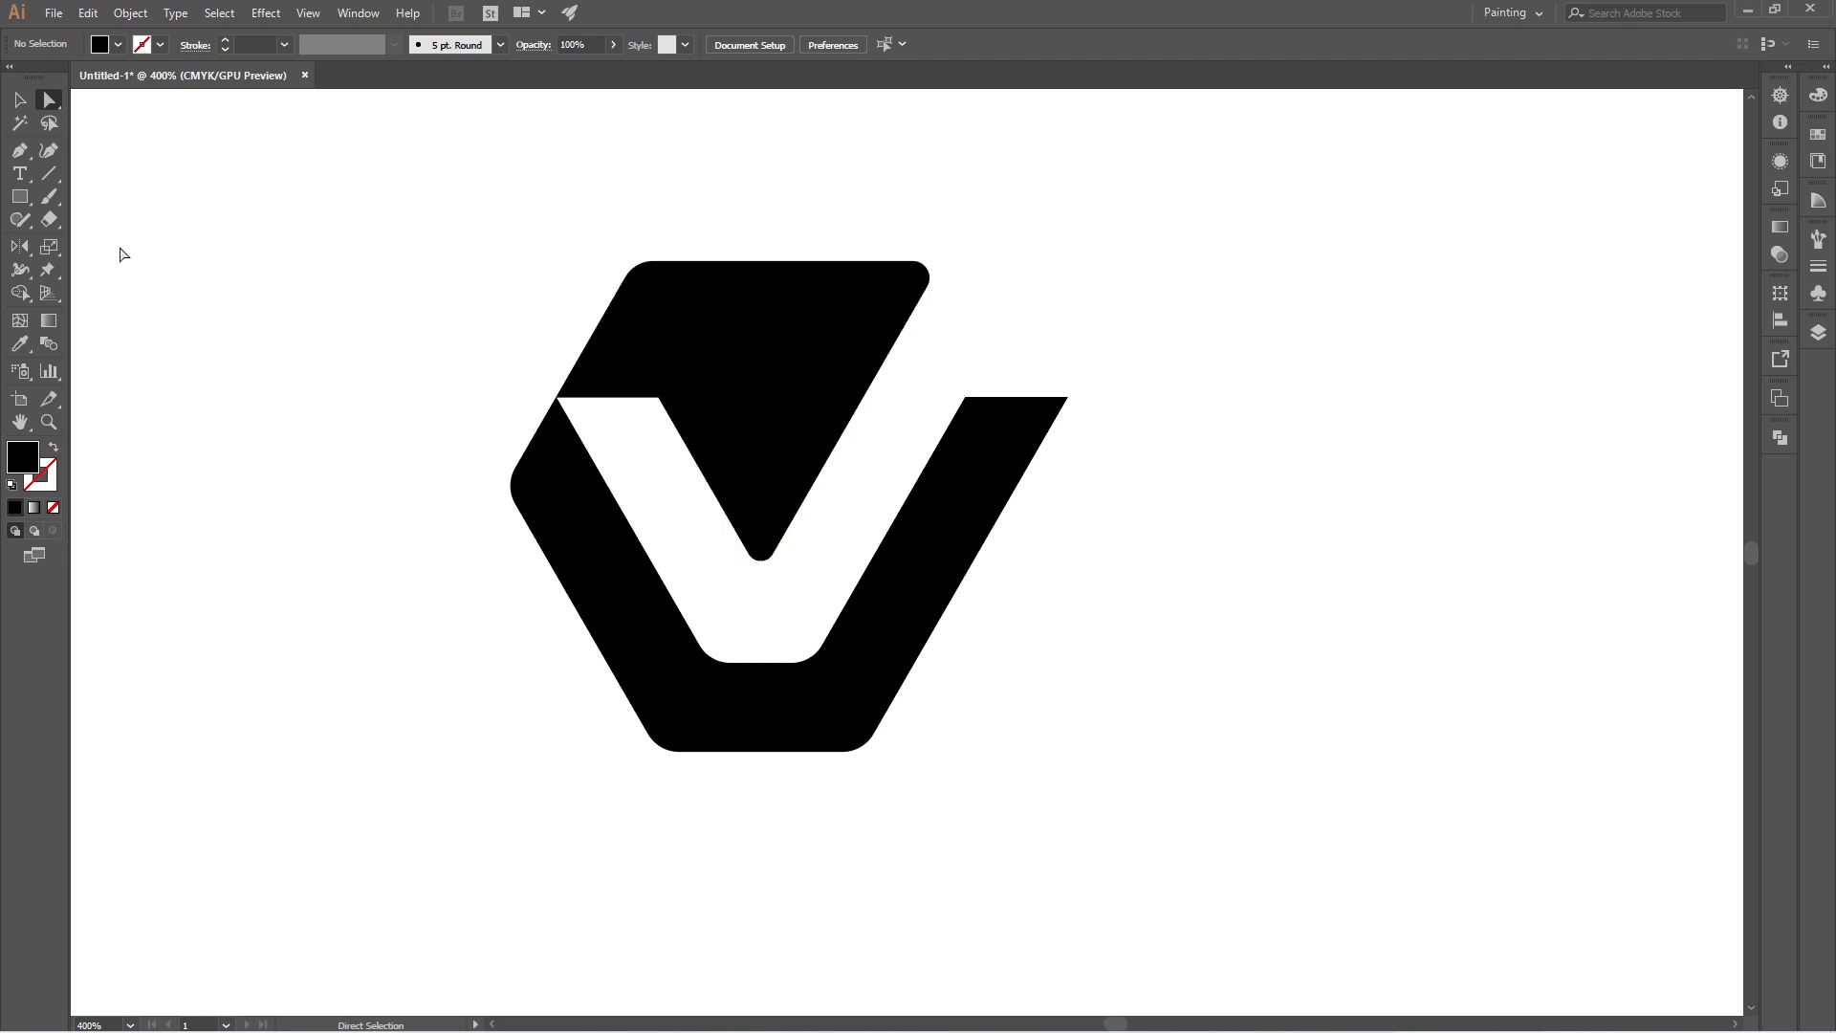
left_click(21, 175)
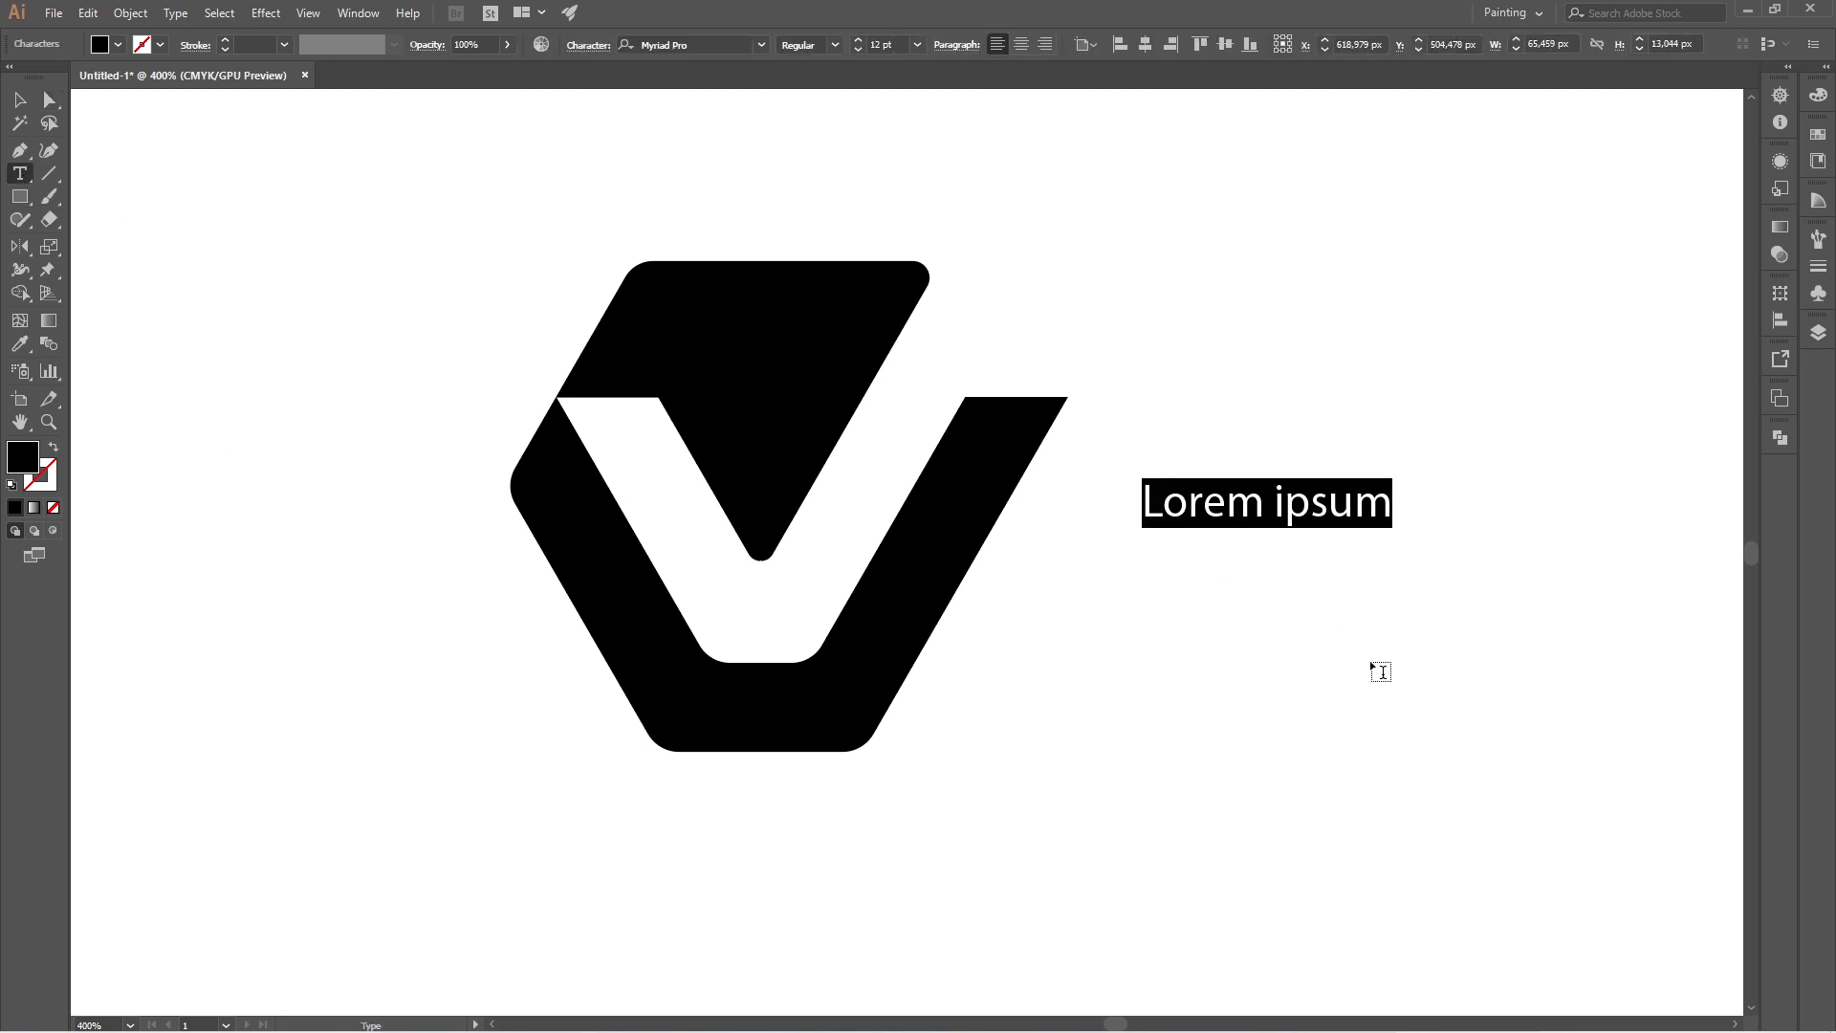
type("V")
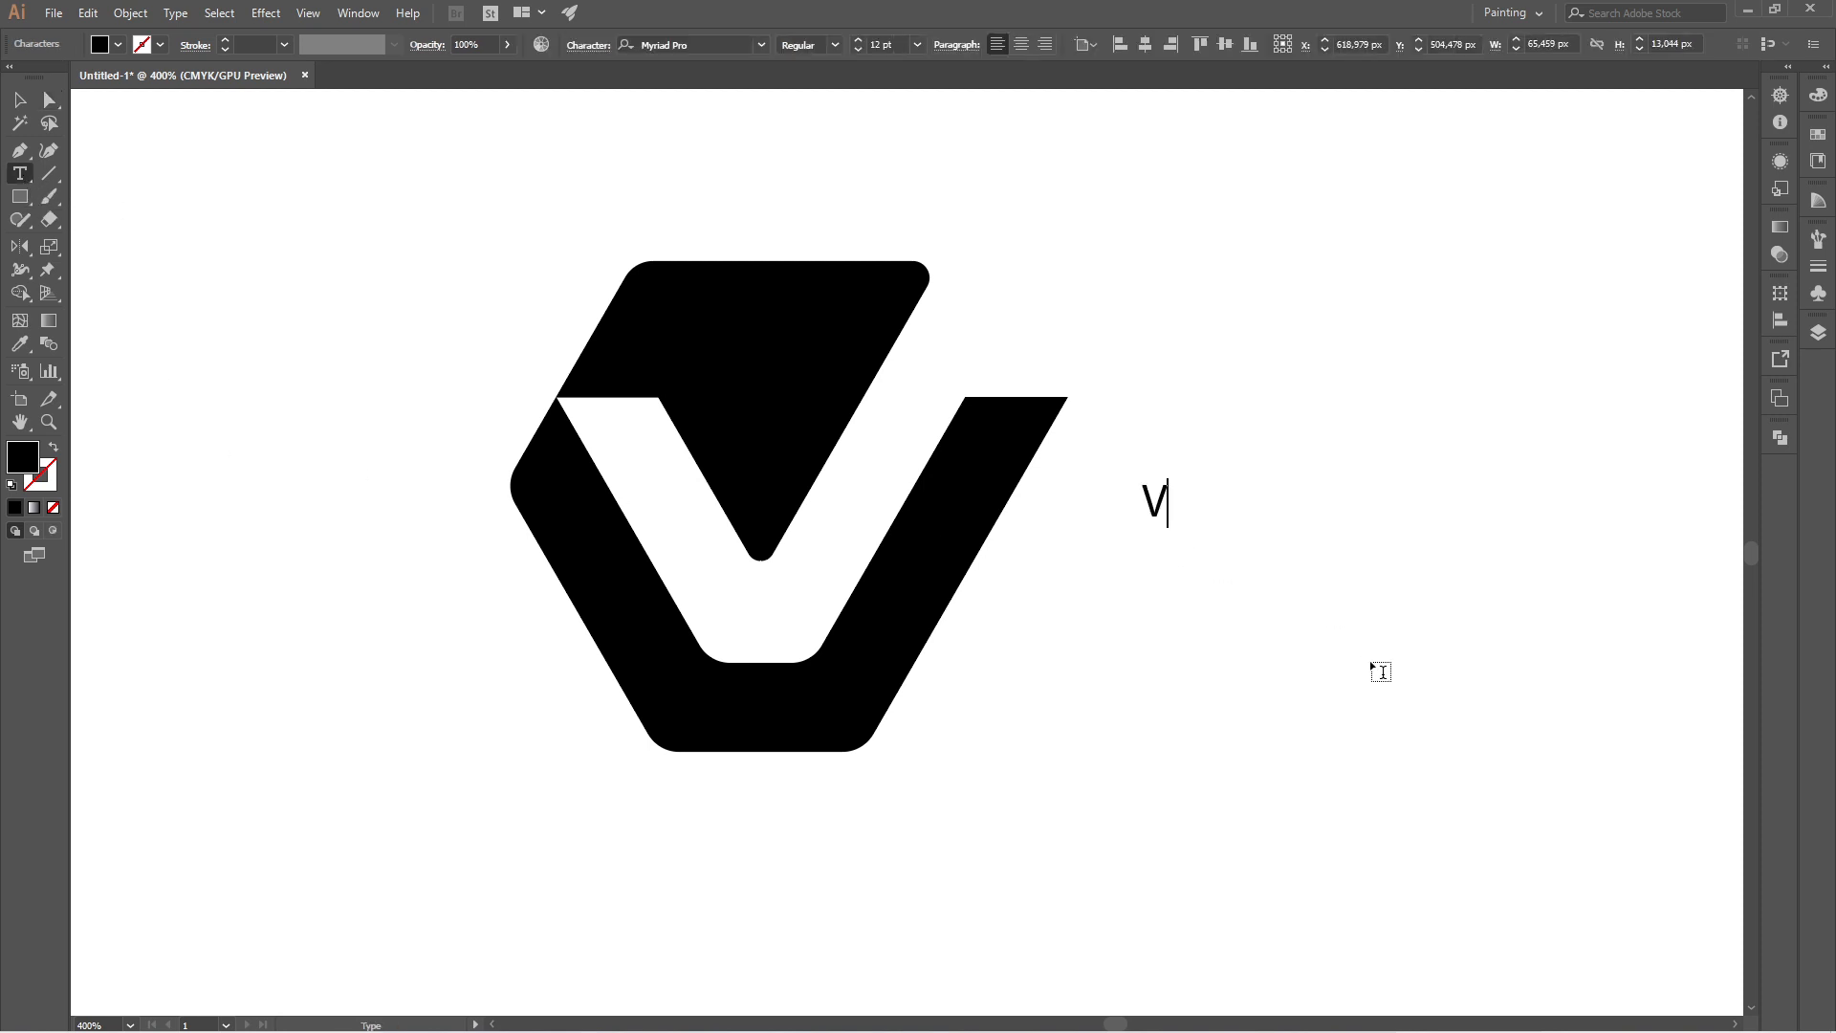
type("ERY")
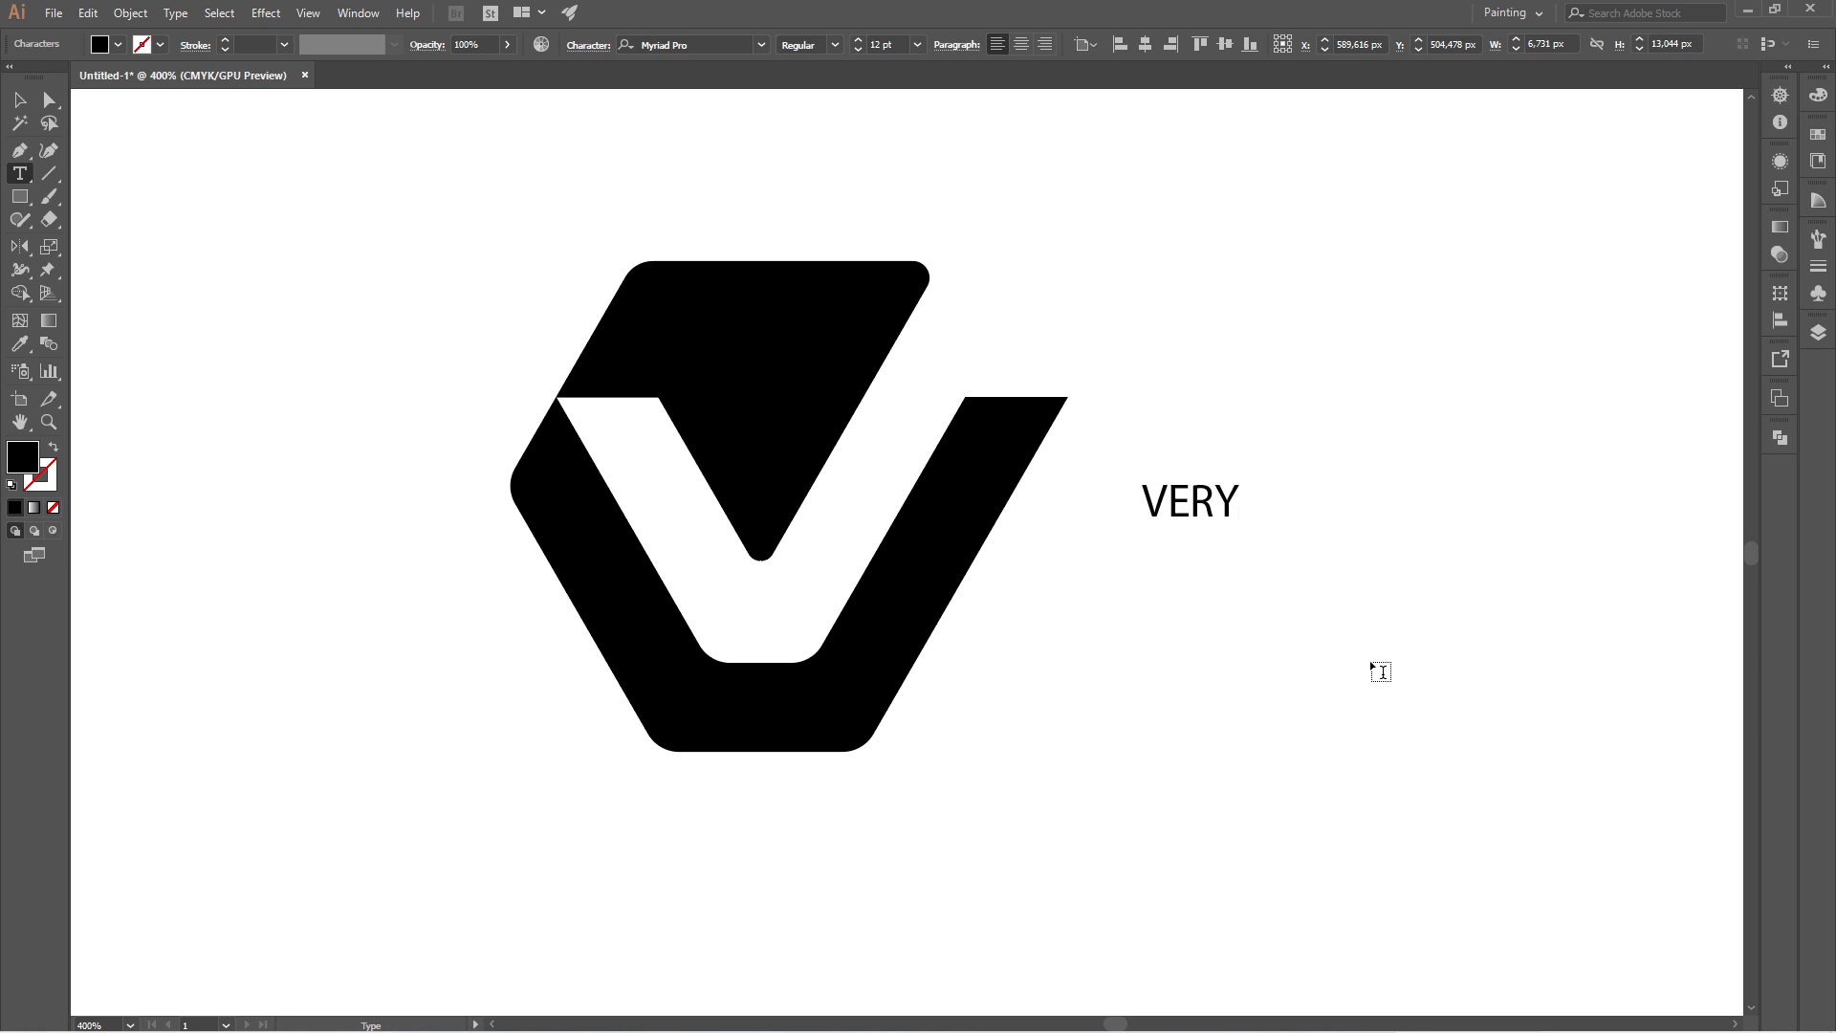
key("BackSpace")
type("IFY")
Step: Set the font of the whole "VERIFY" text to Poppins Bold
key("ctrl+a")
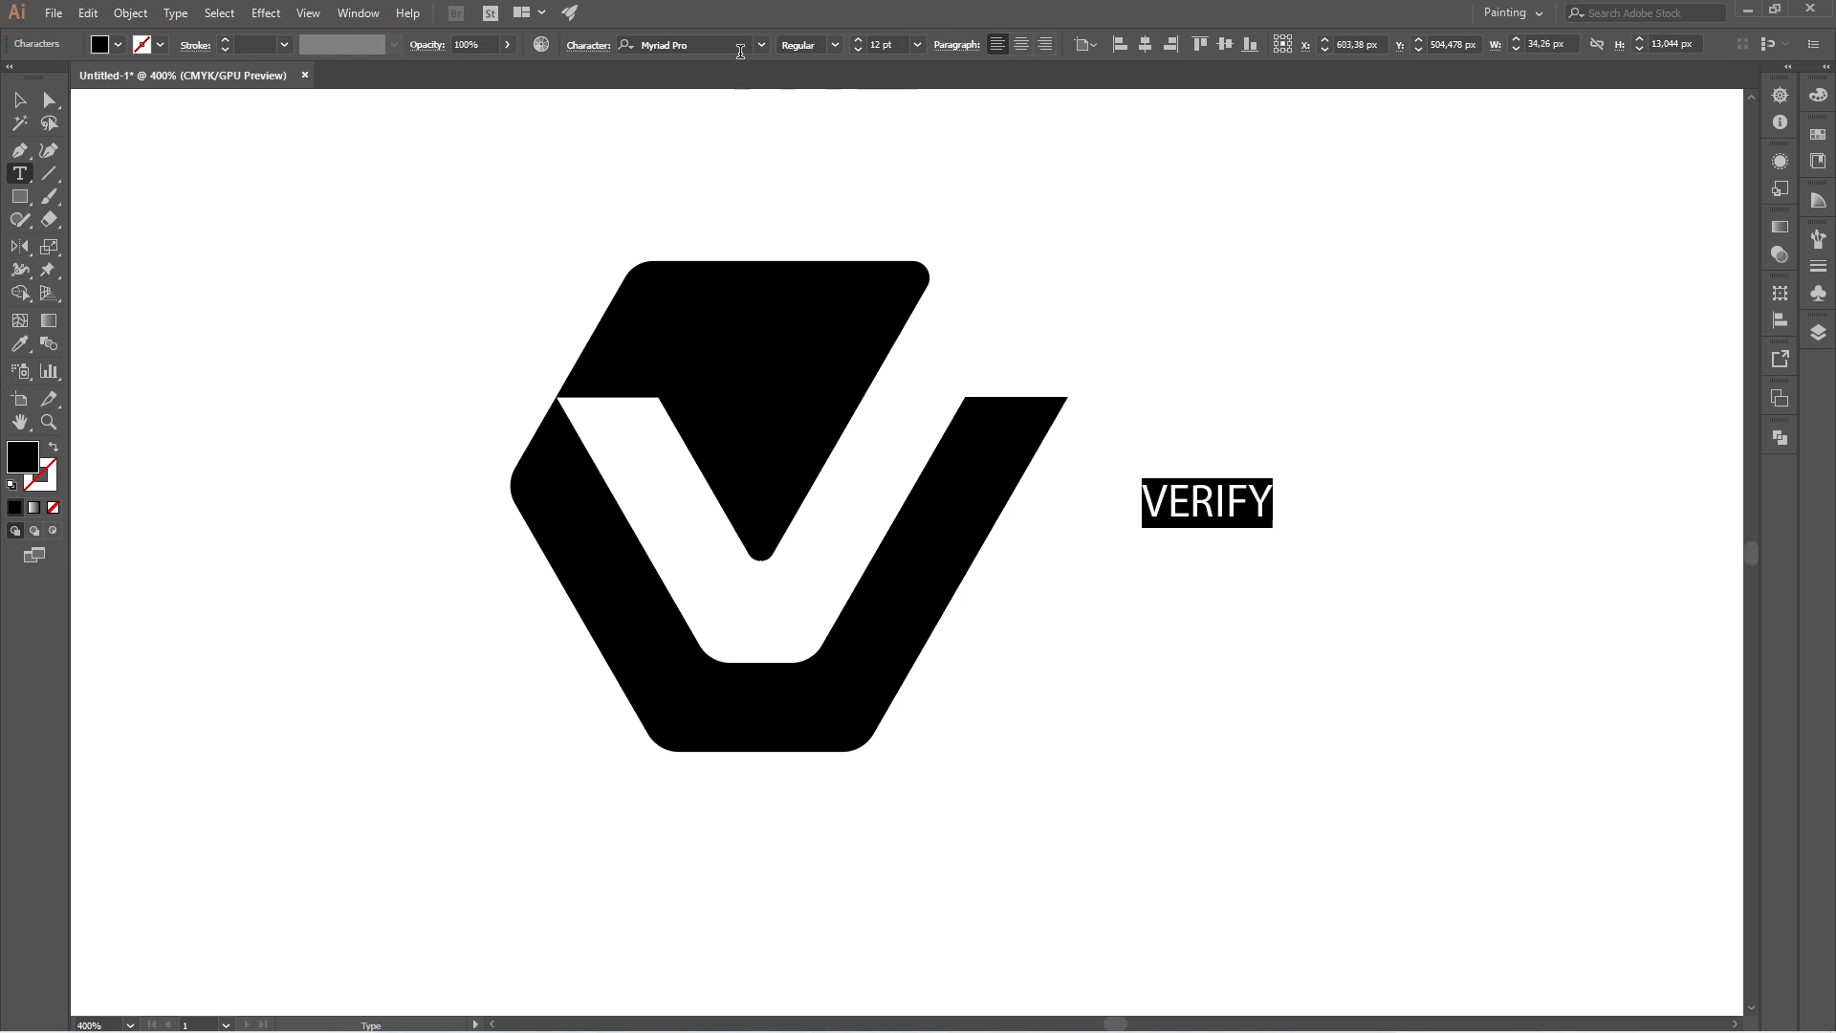
left_click(742, 45)
type("o")
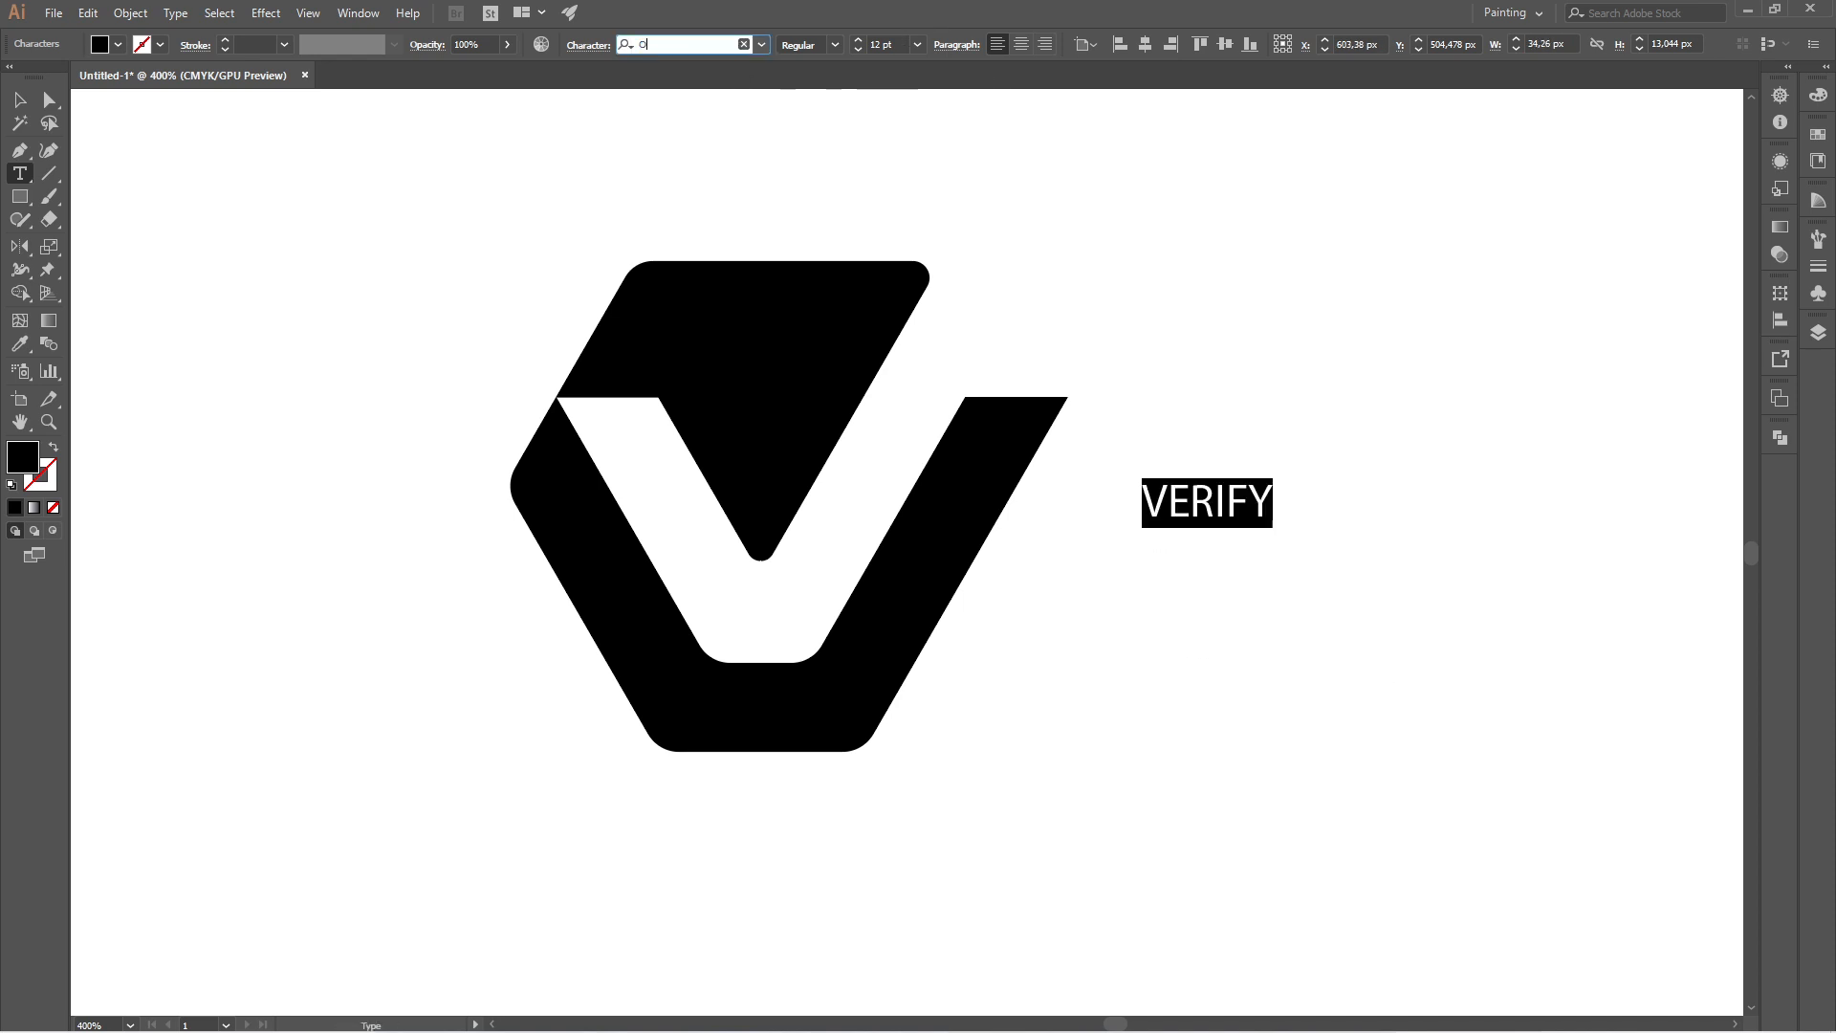
key("BackSpace")
type("POP")
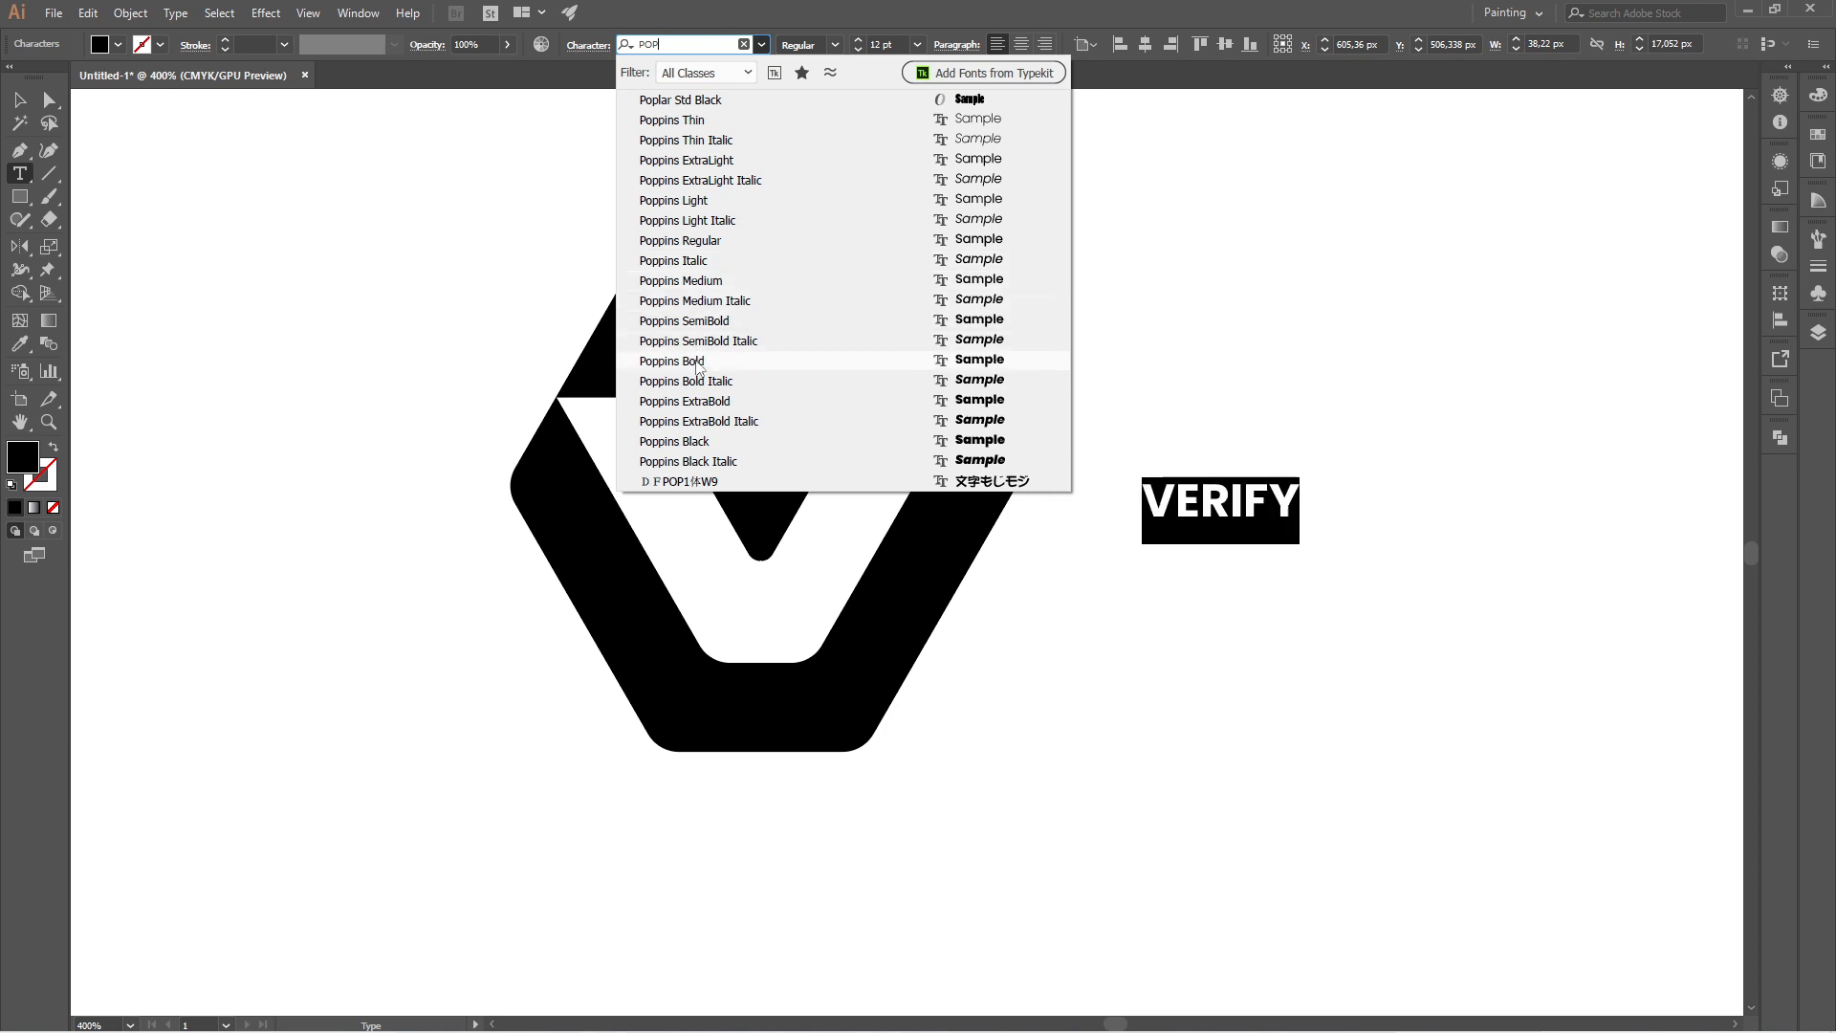
left_click(732, 361)
left_click(21, 101)
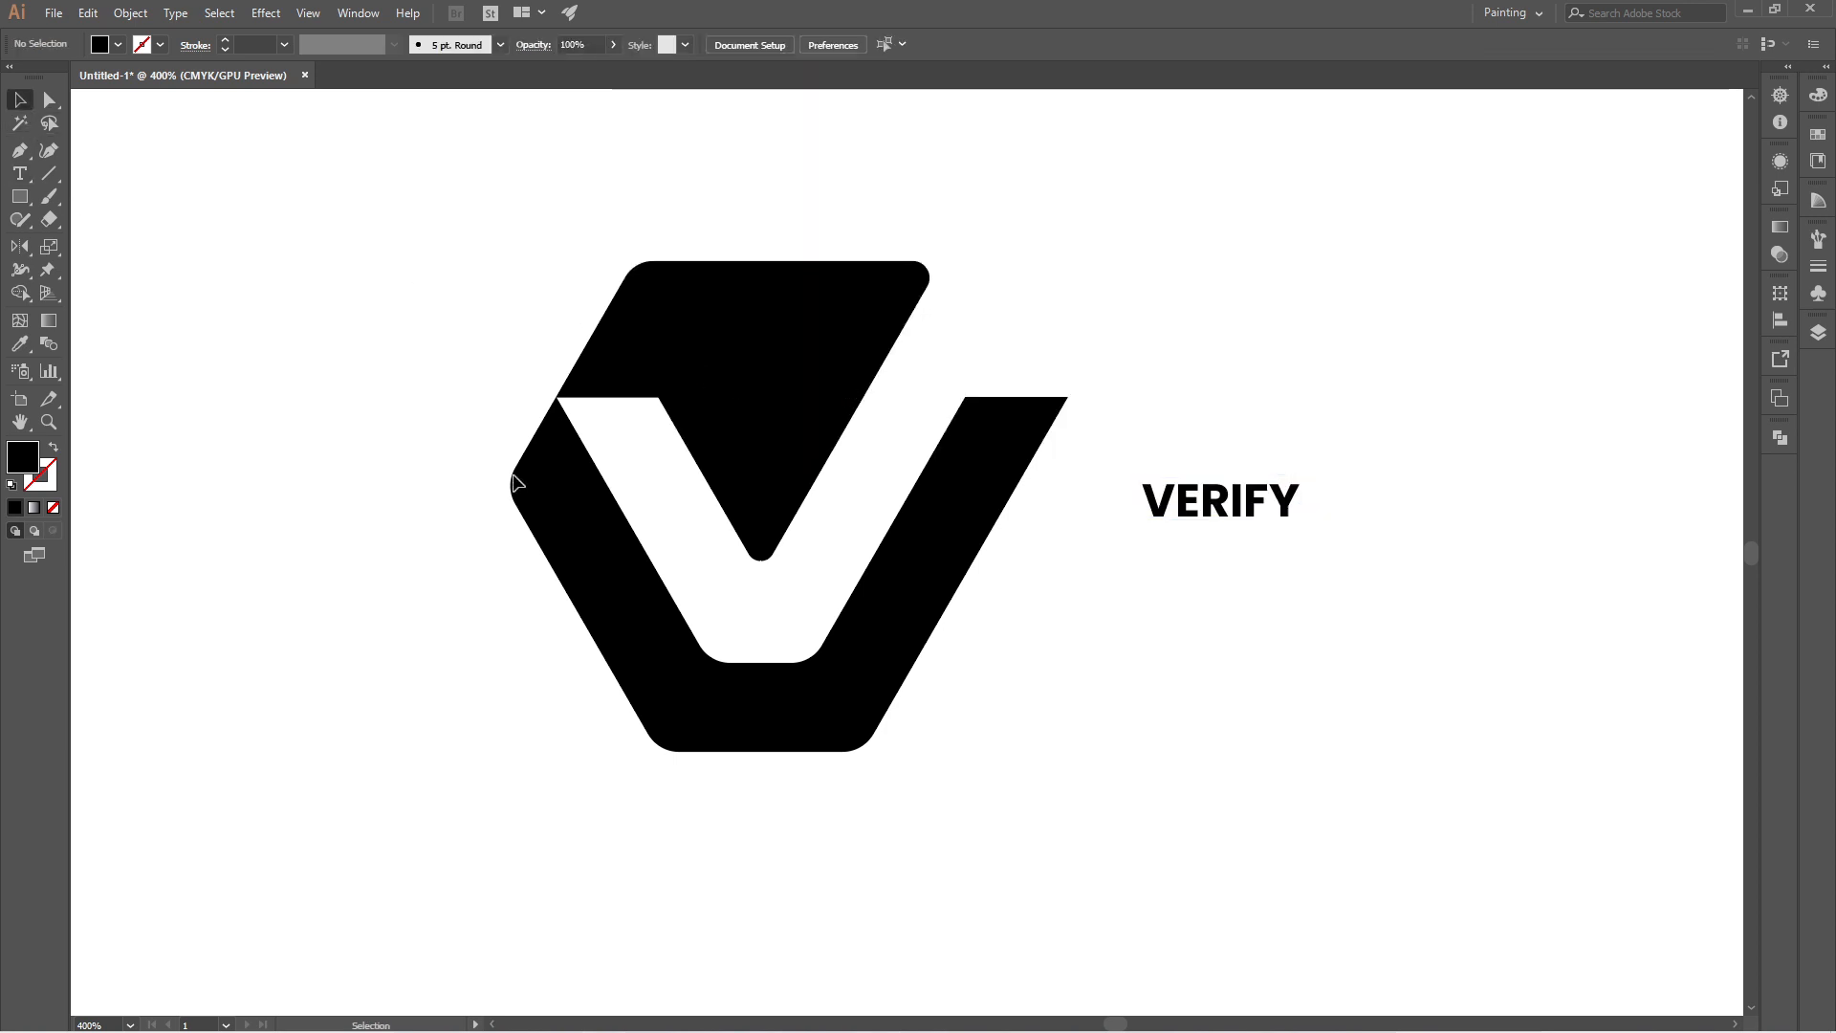
Step: Scale the "VERIFY" text to about 39 pt and place it right of the logo, with its baseline level with the logo's bottom edge
left_click_drag(1165, 504, 1001, 737)
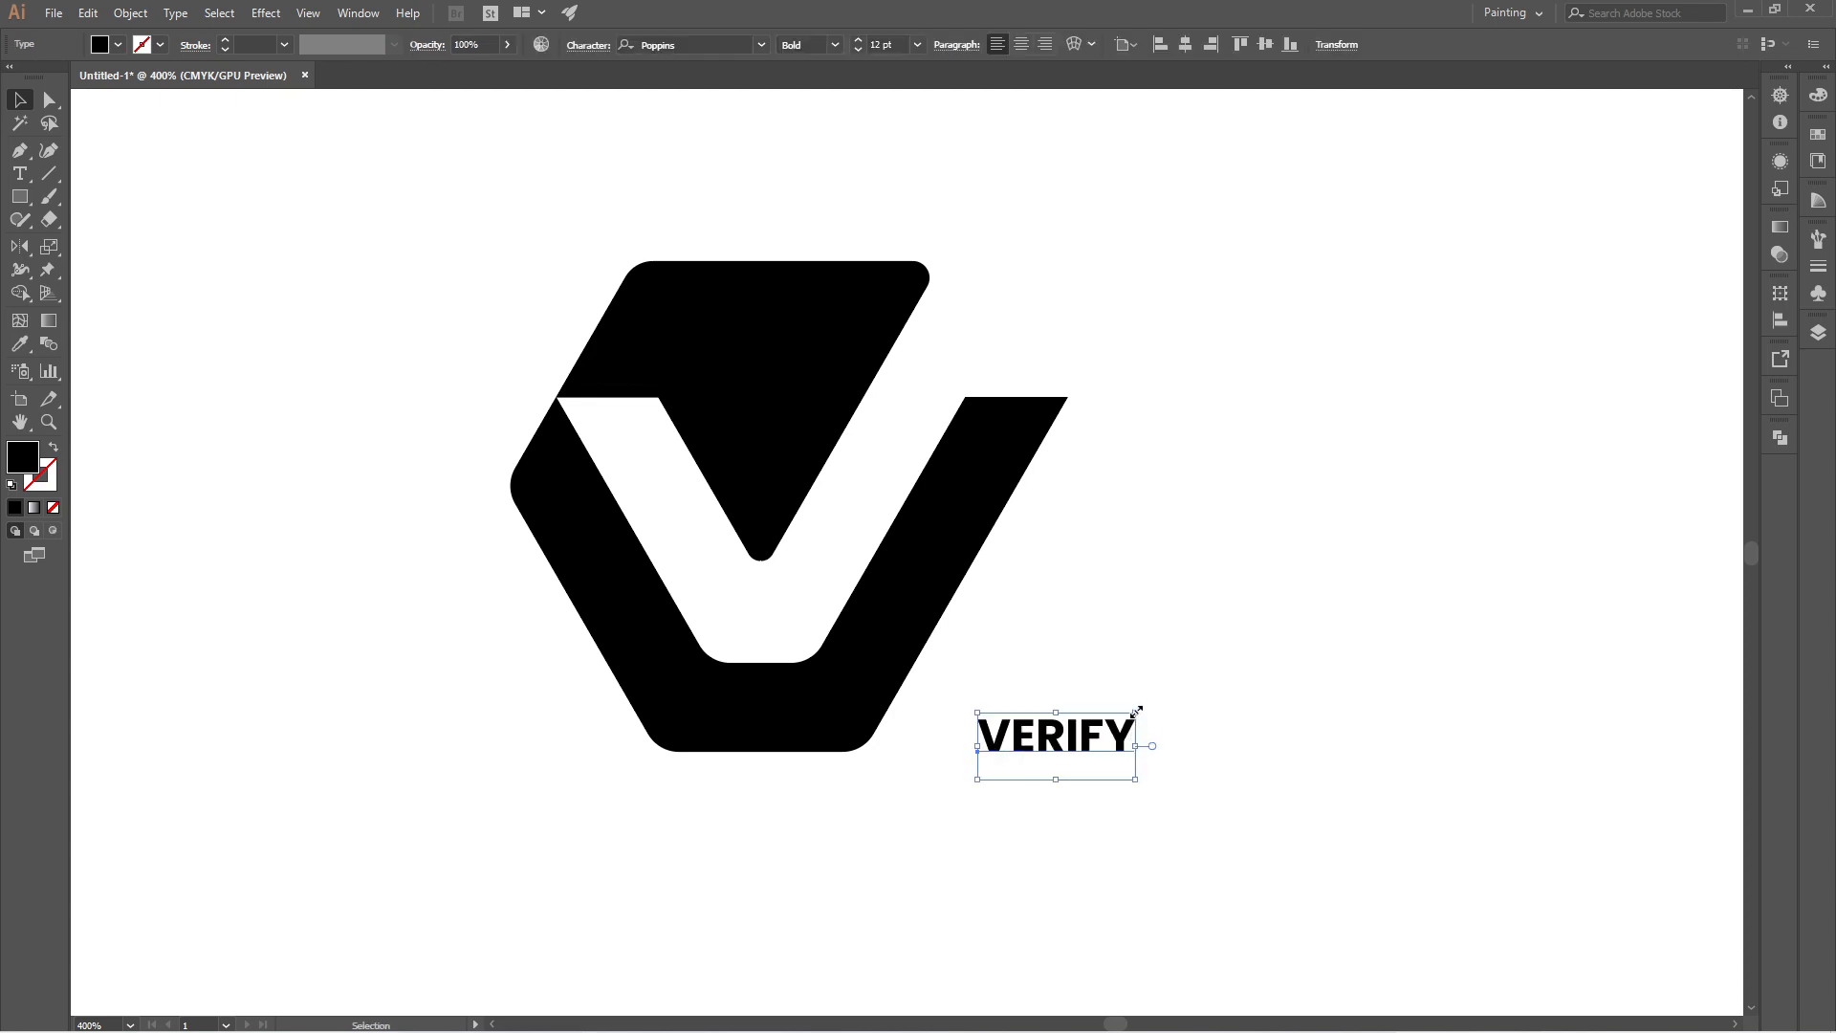
left_click_drag(1136, 711, 1562, 569)
left_click_drag(1048, 654, 1155, 697)
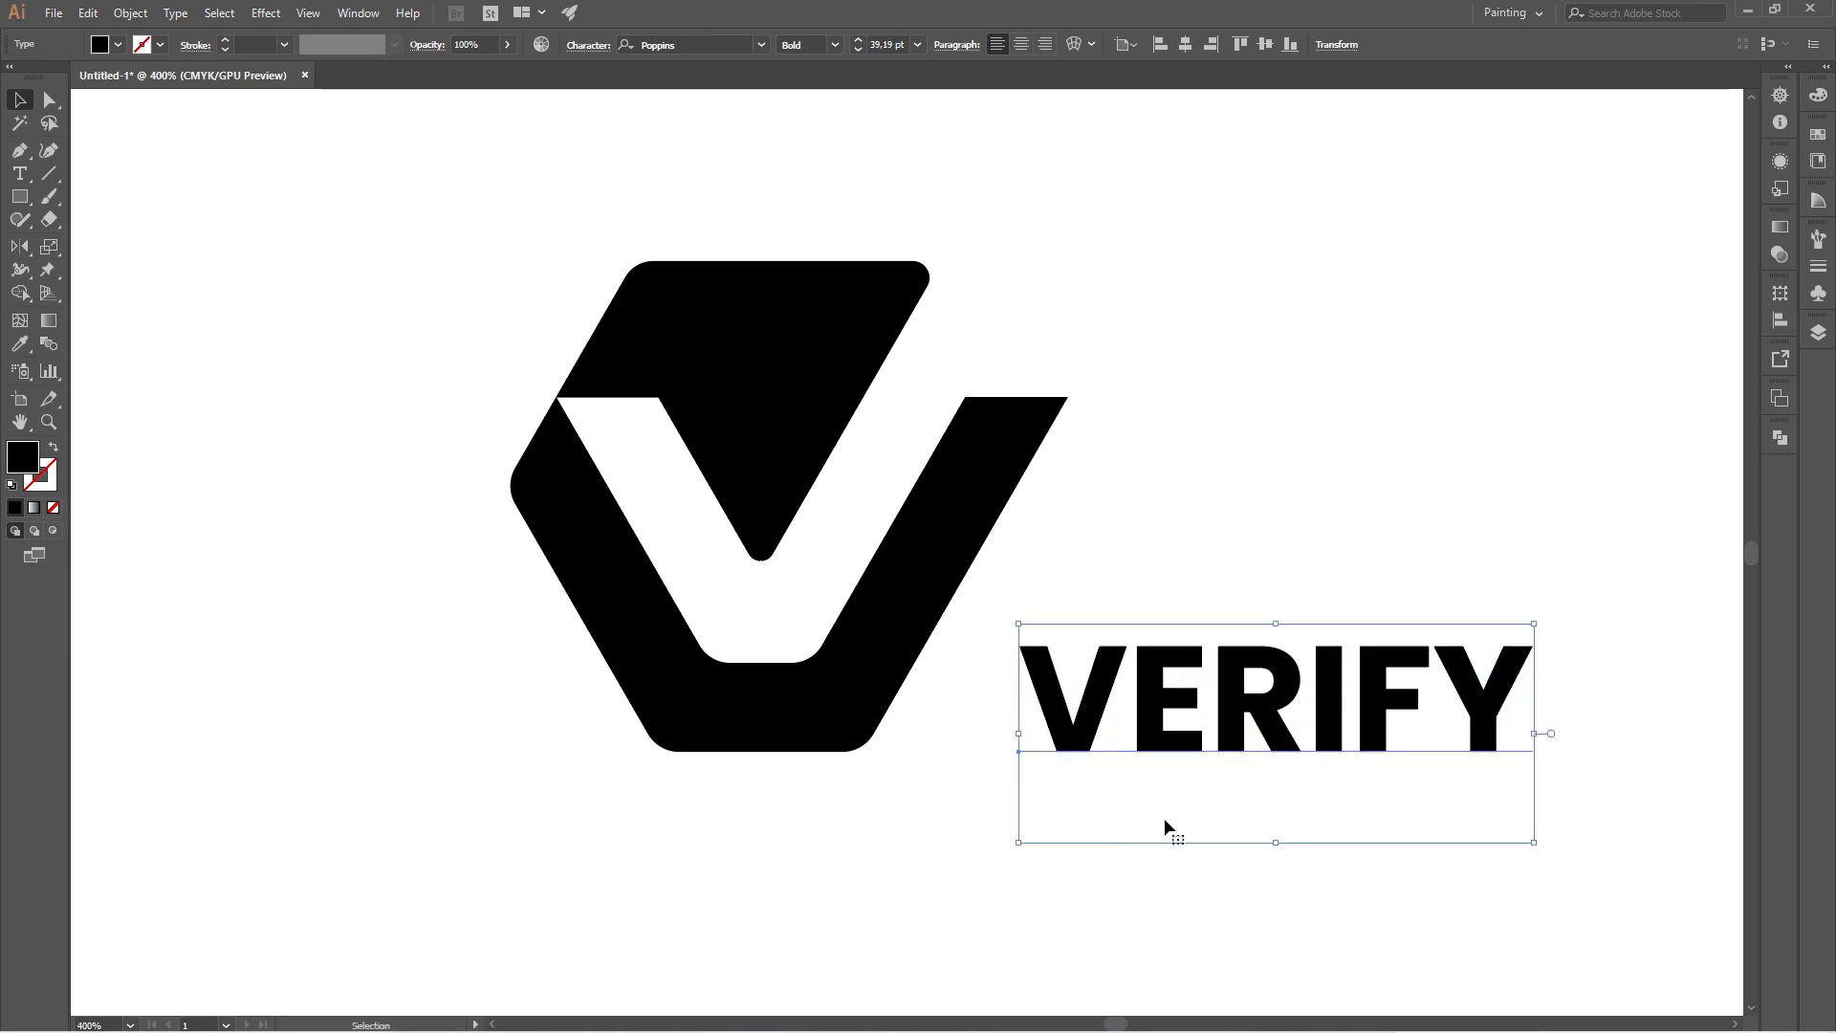
key("ctrl+1")
left_click(1001, 590)
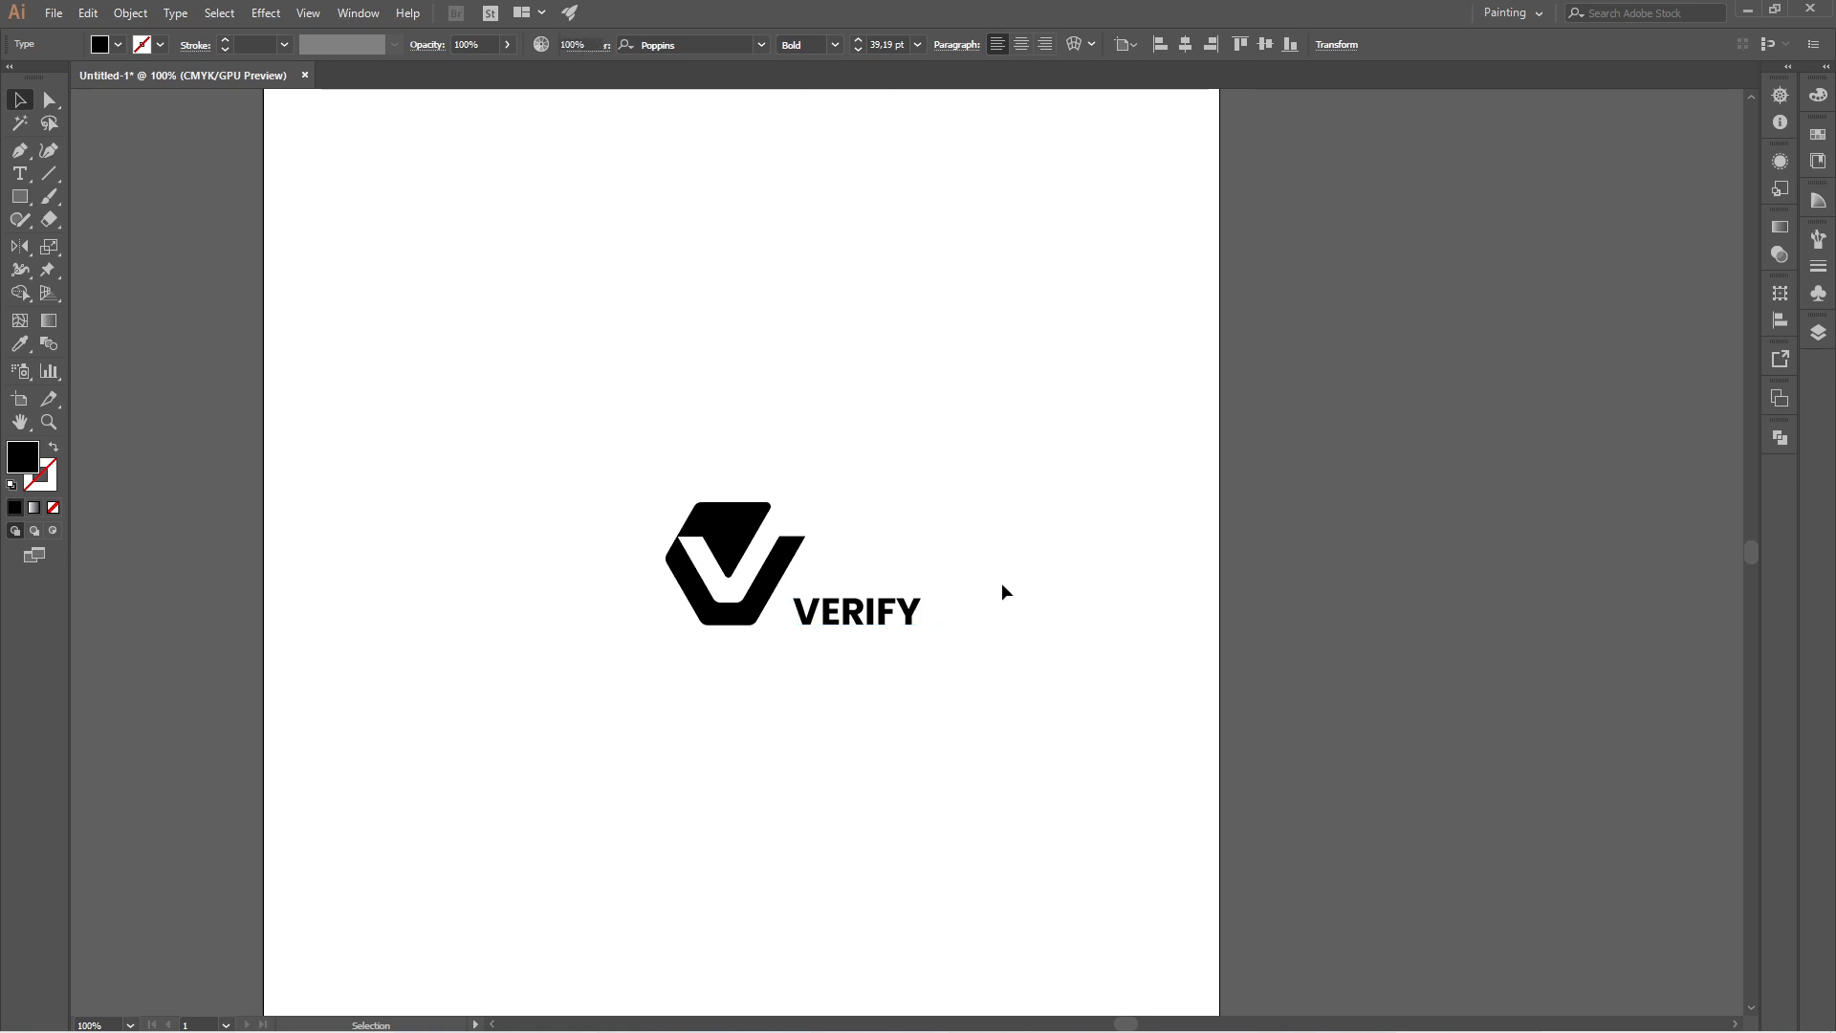
Step: Draw a line about 13 px wide and 23 px high along the inner edge of the lower shape's right arm
scroll(950, 574, "down", 1)
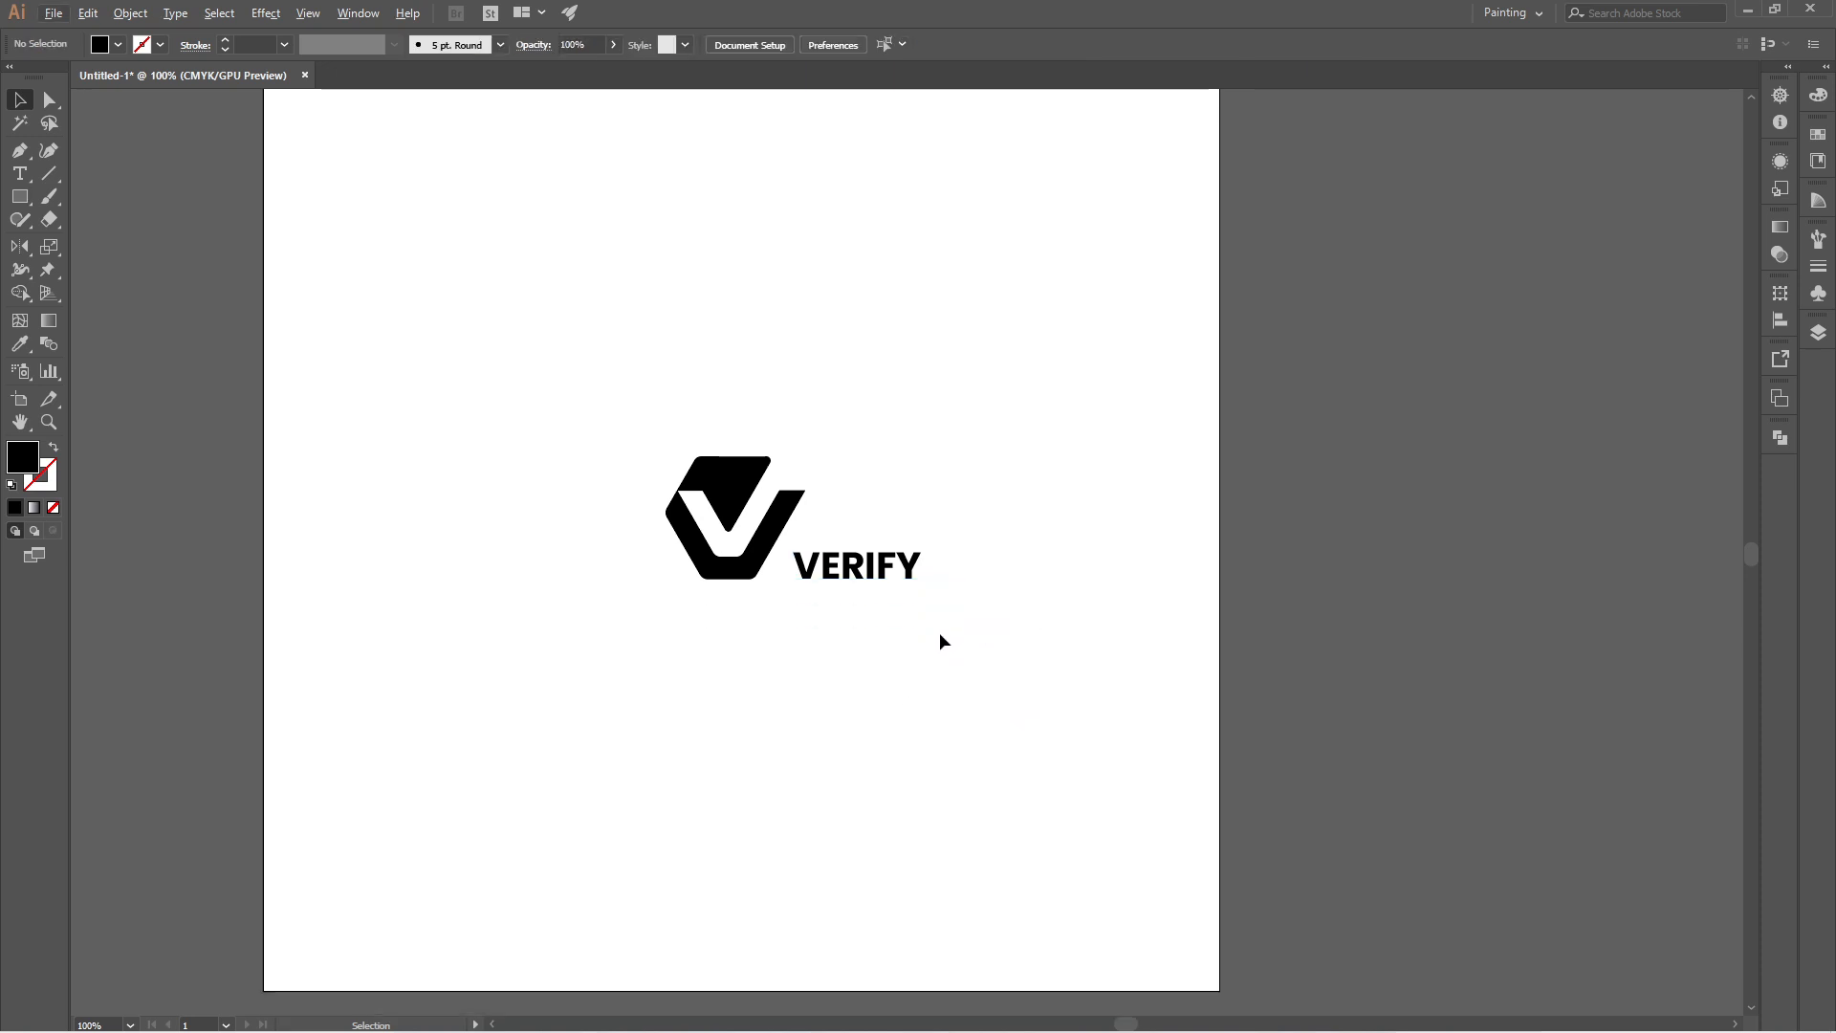
scroll(938, 633, "down", 2)
scroll(898, 551, "up", 4)
scroll(897, 551, "down", 1)
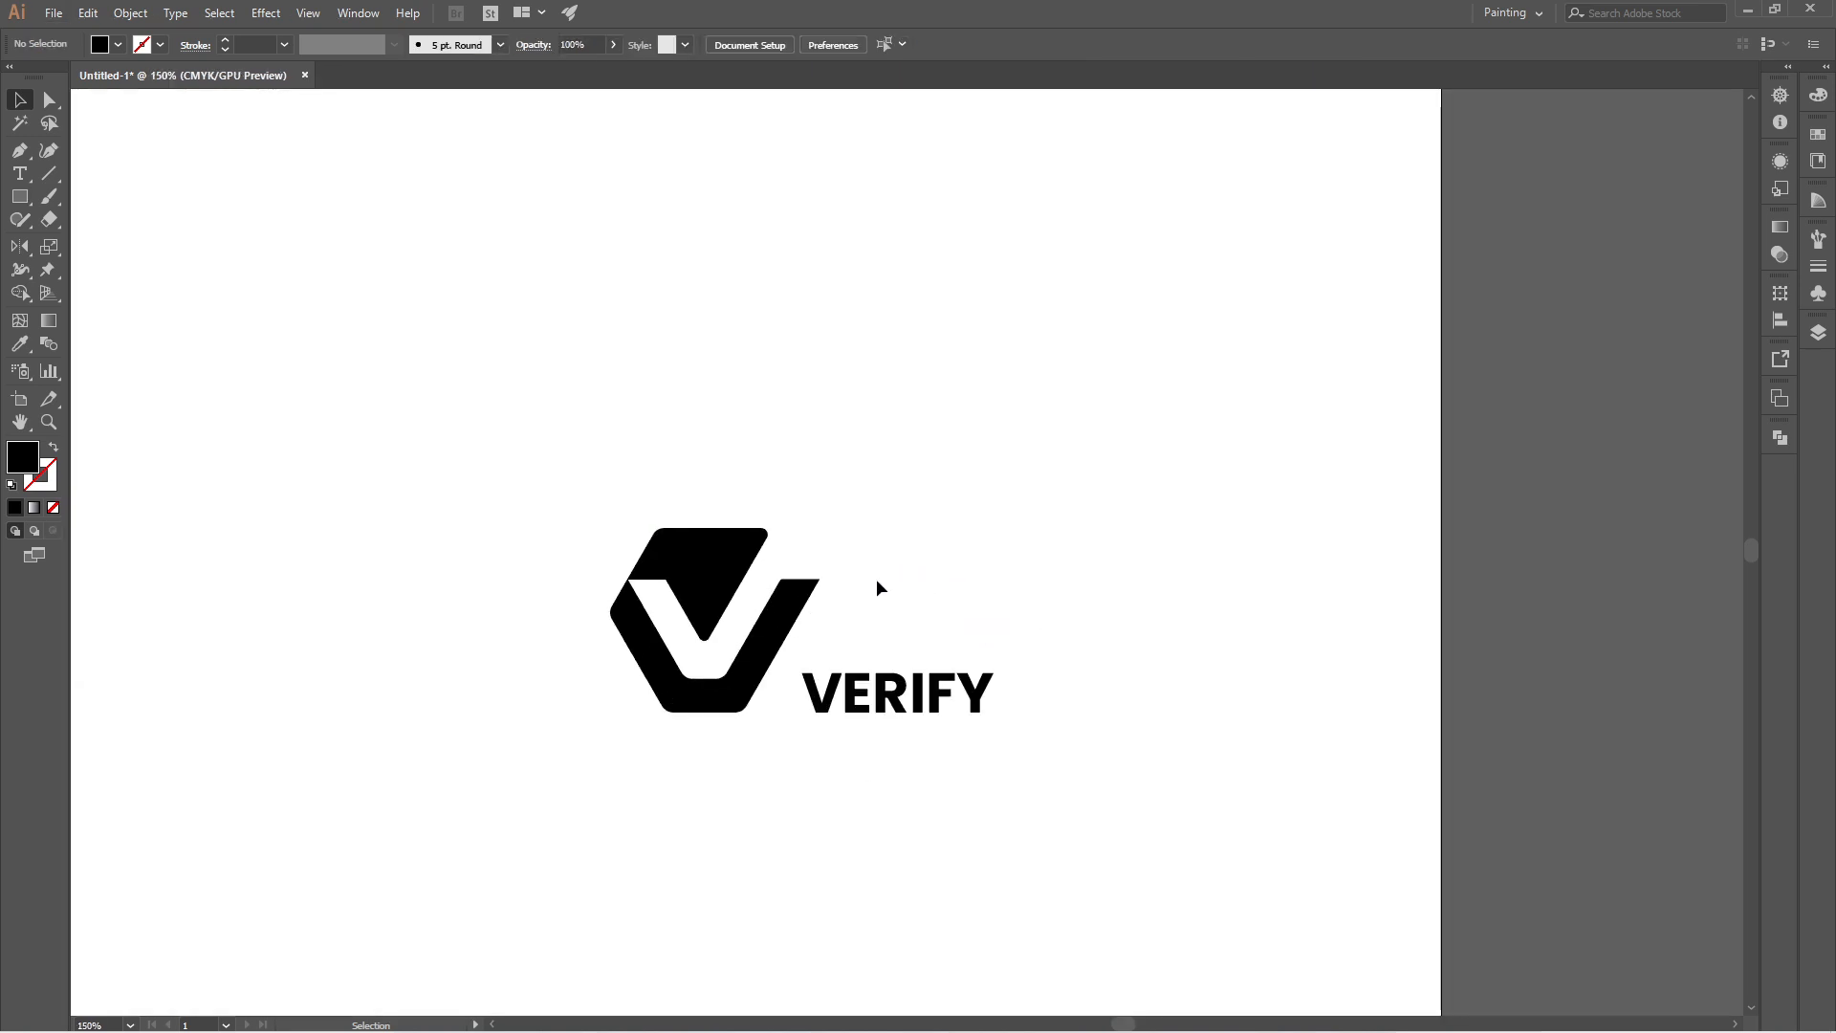
scroll(813, 536, "down", 1)
scroll(820, 564, "up", 2)
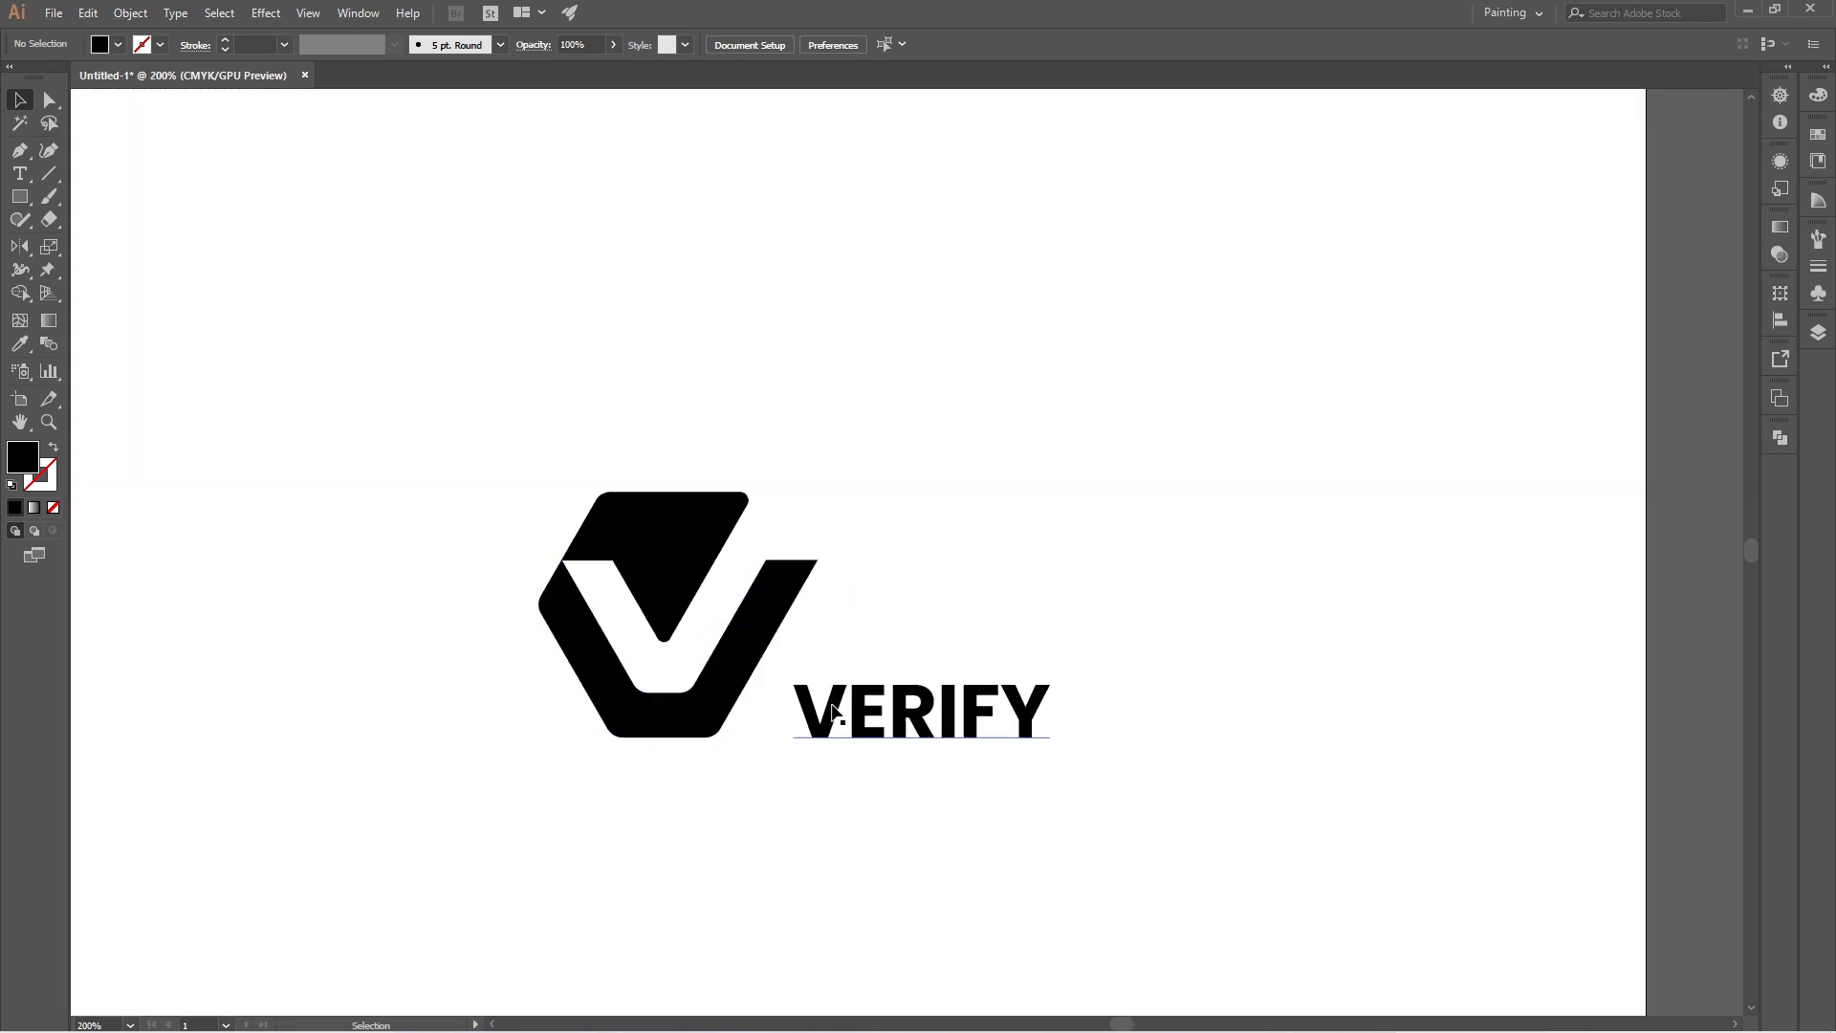
left_click(47, 175)
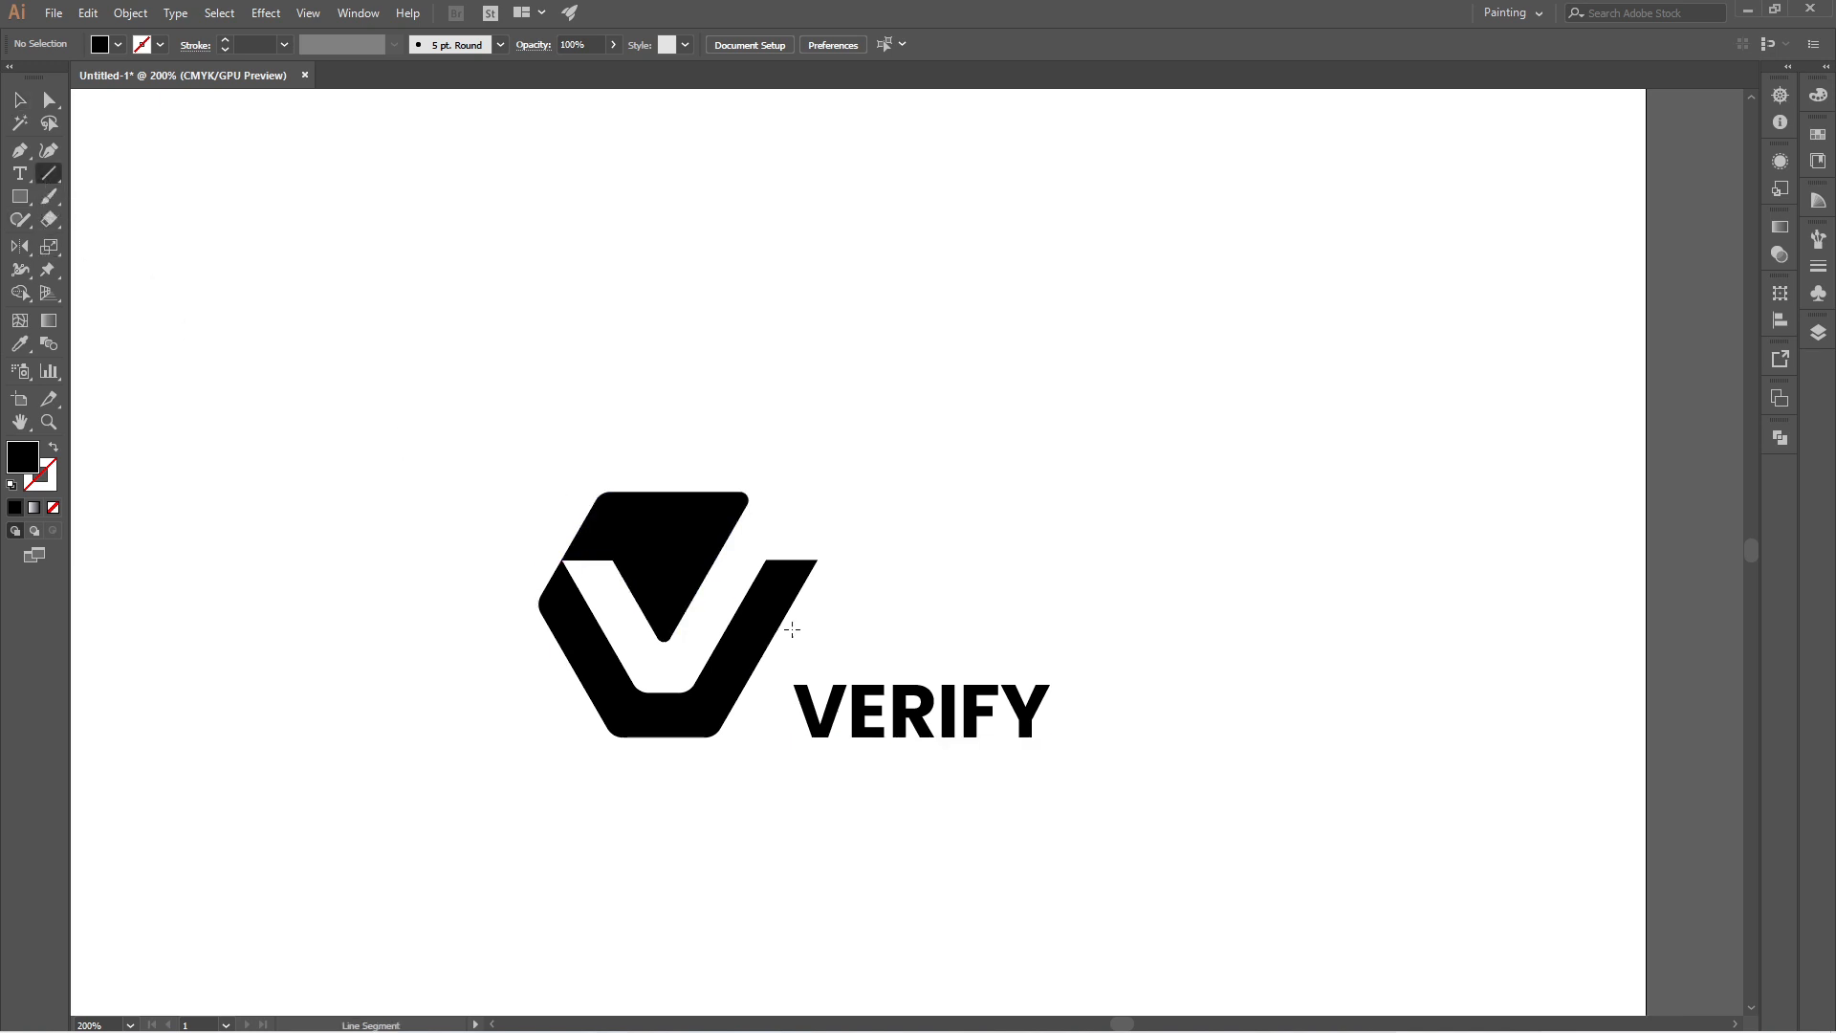
left_click(740, 603)
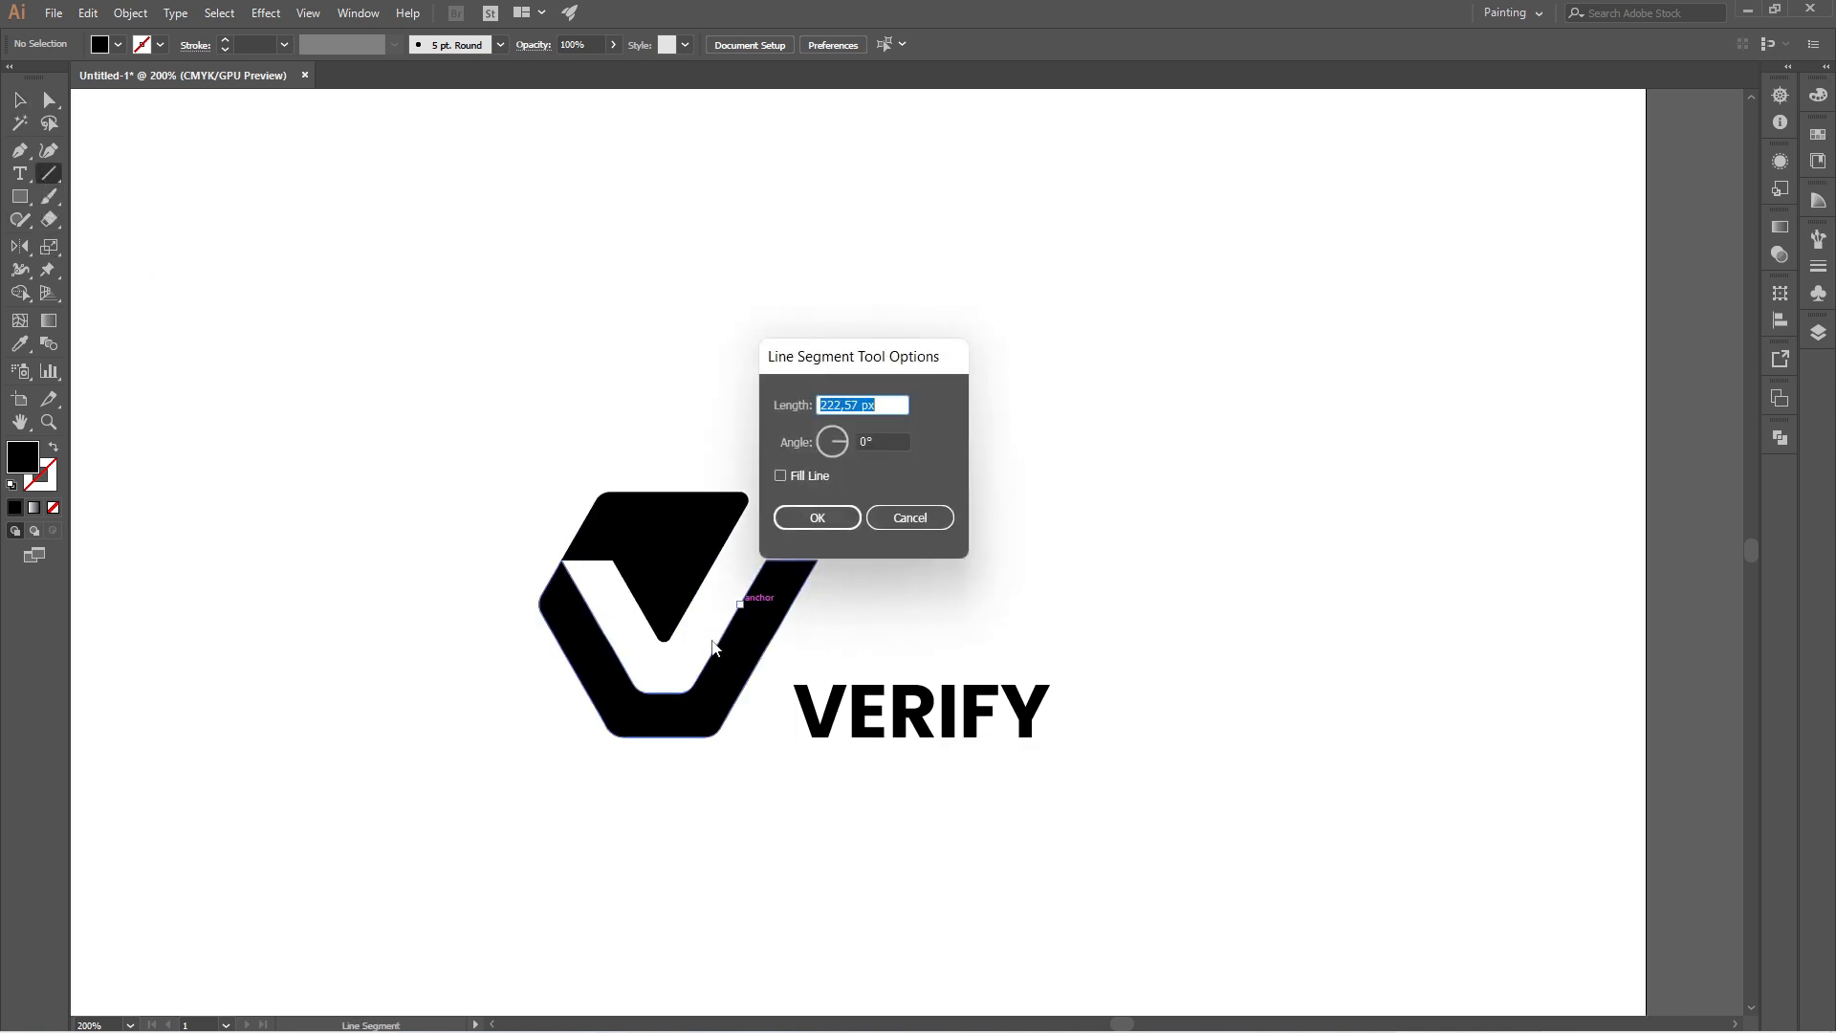
left_click(909, 517)
left_click_drag(742, 604, 716, 647)
Step: Set the fill of the line on the right arm's inner edge to red
left_click(118, 45)
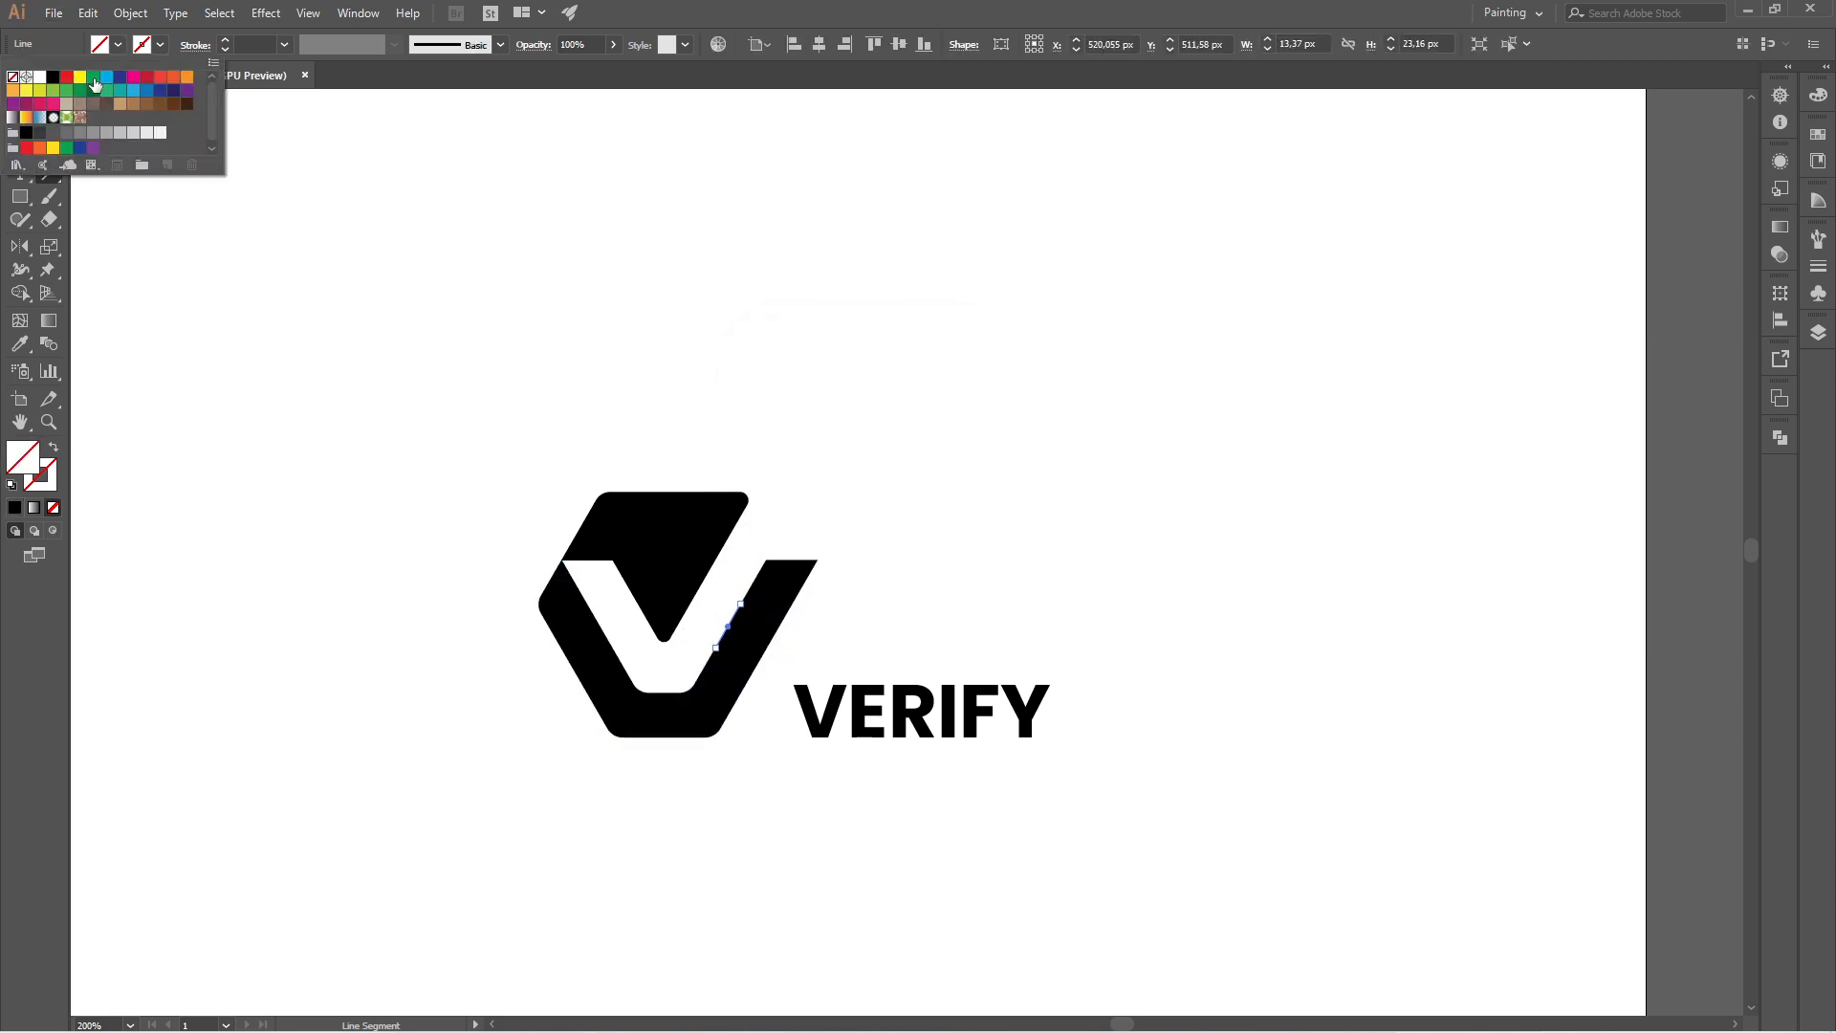
left_click(65, 77)
left_click(835, 405)
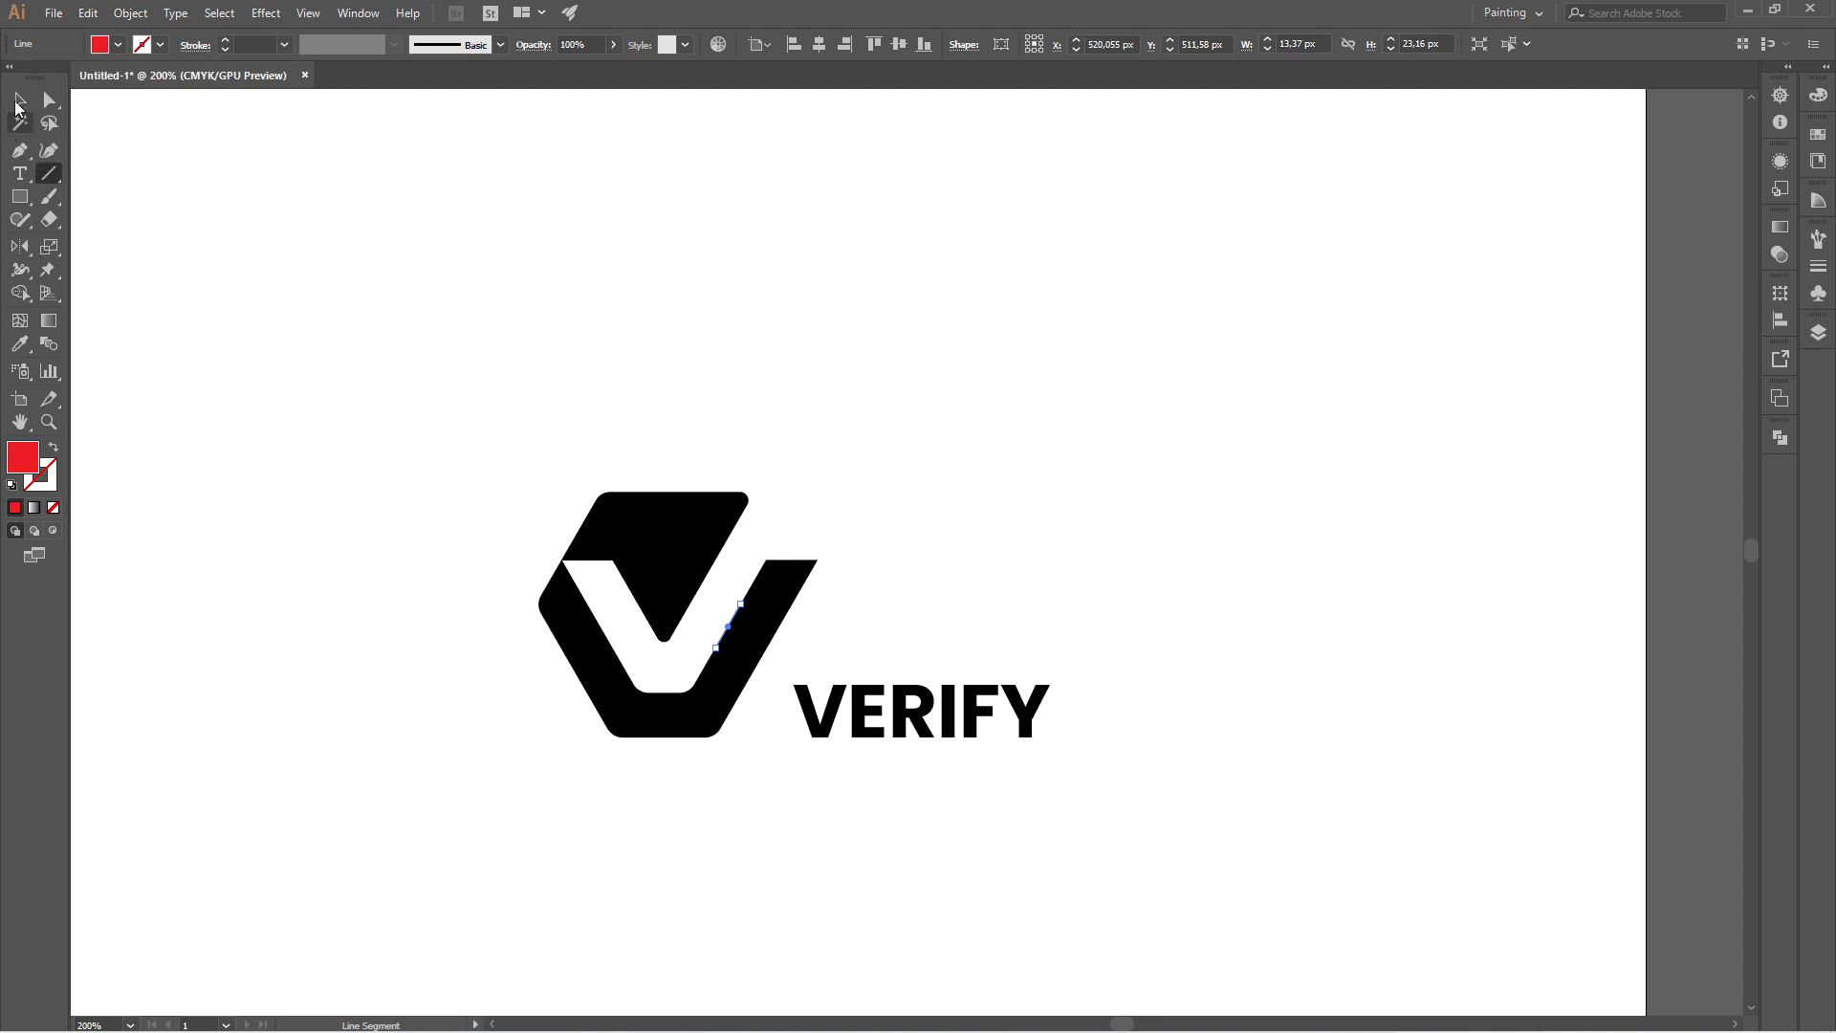
left_click(19, 102)
left_click(423, 516)
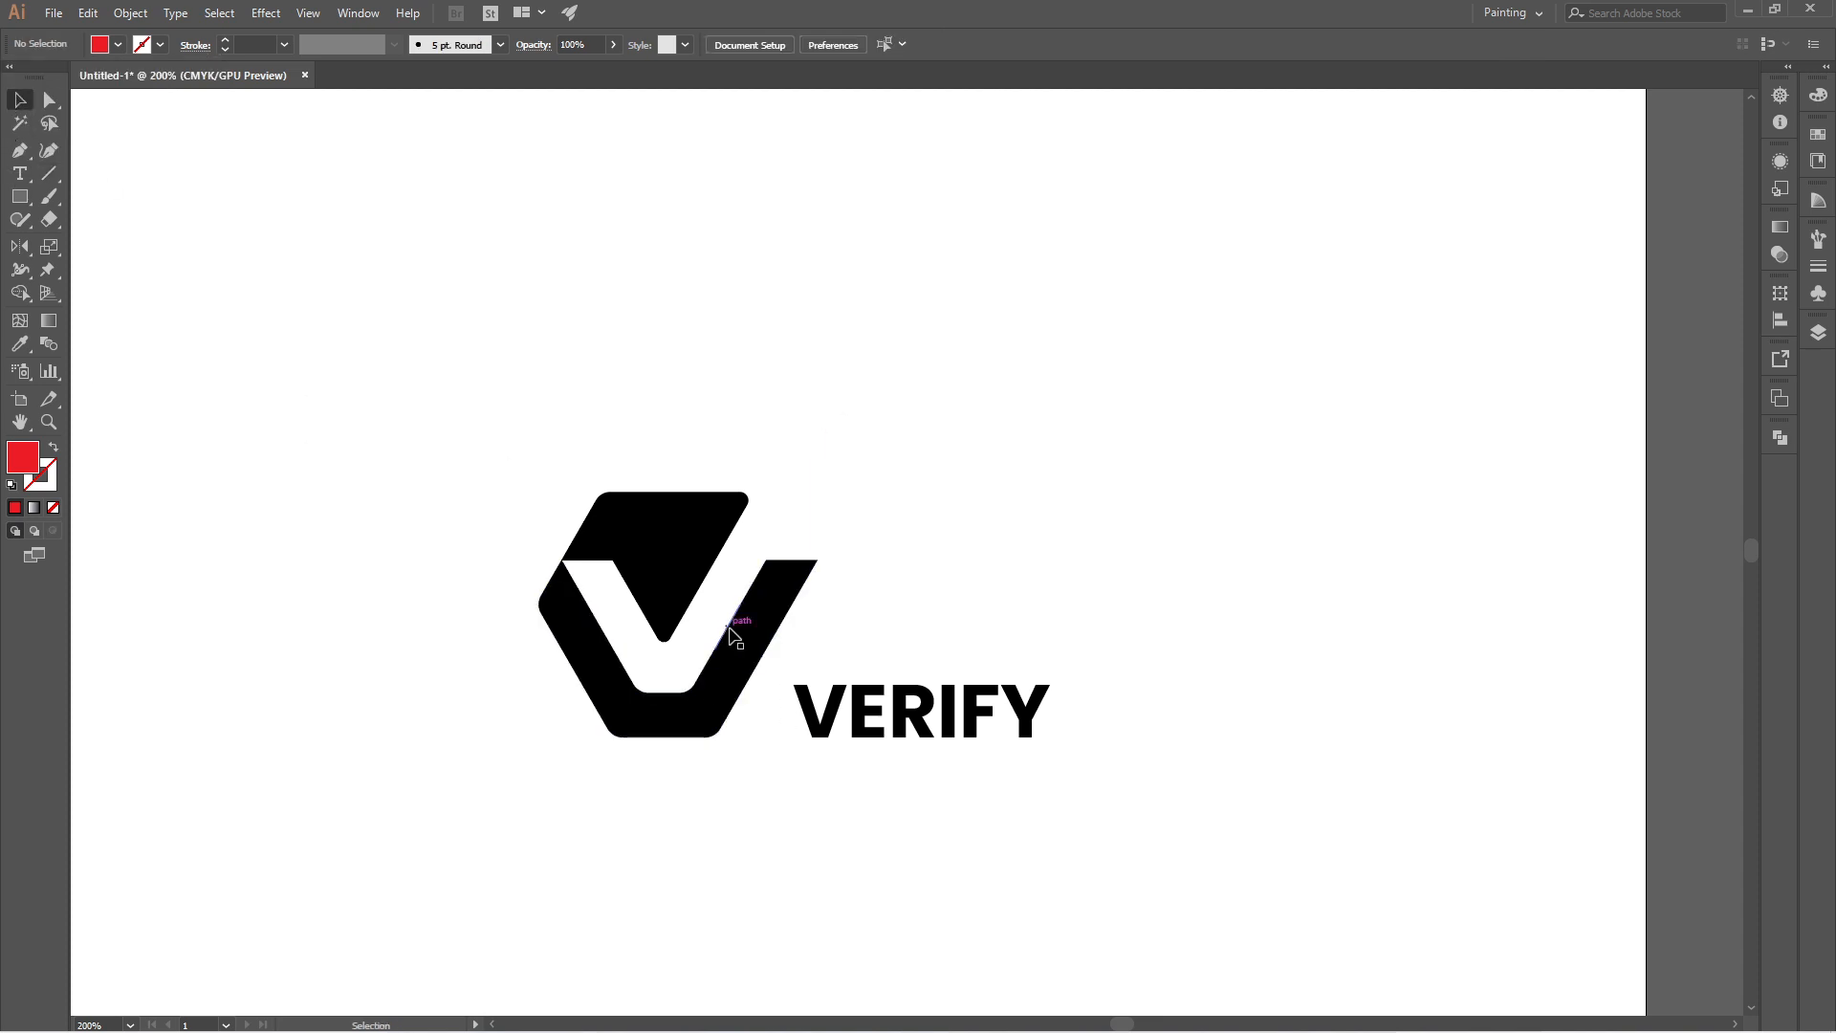
Step: Extend the line's lower end in the same direction past the logo's bottom edge, to about 43 px wide and 75 px high
left_click_drag(736, 622, 662, 736)
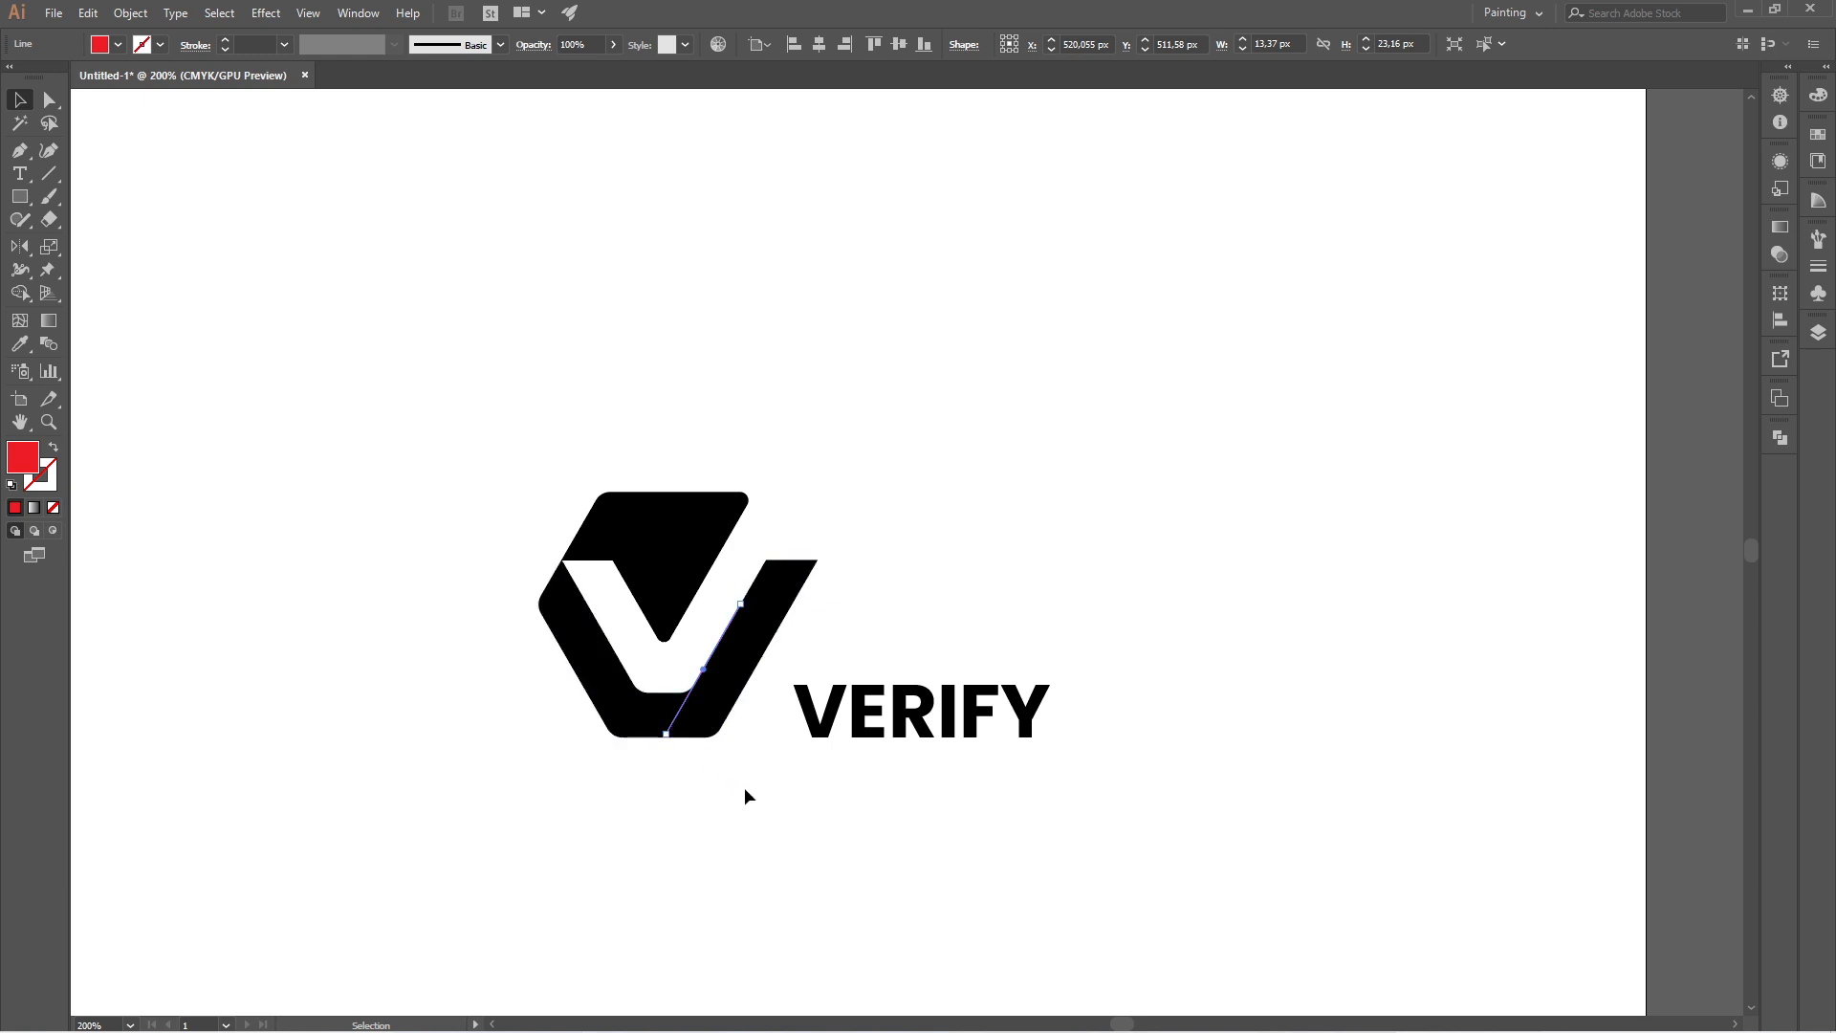
left_click(766, 821)
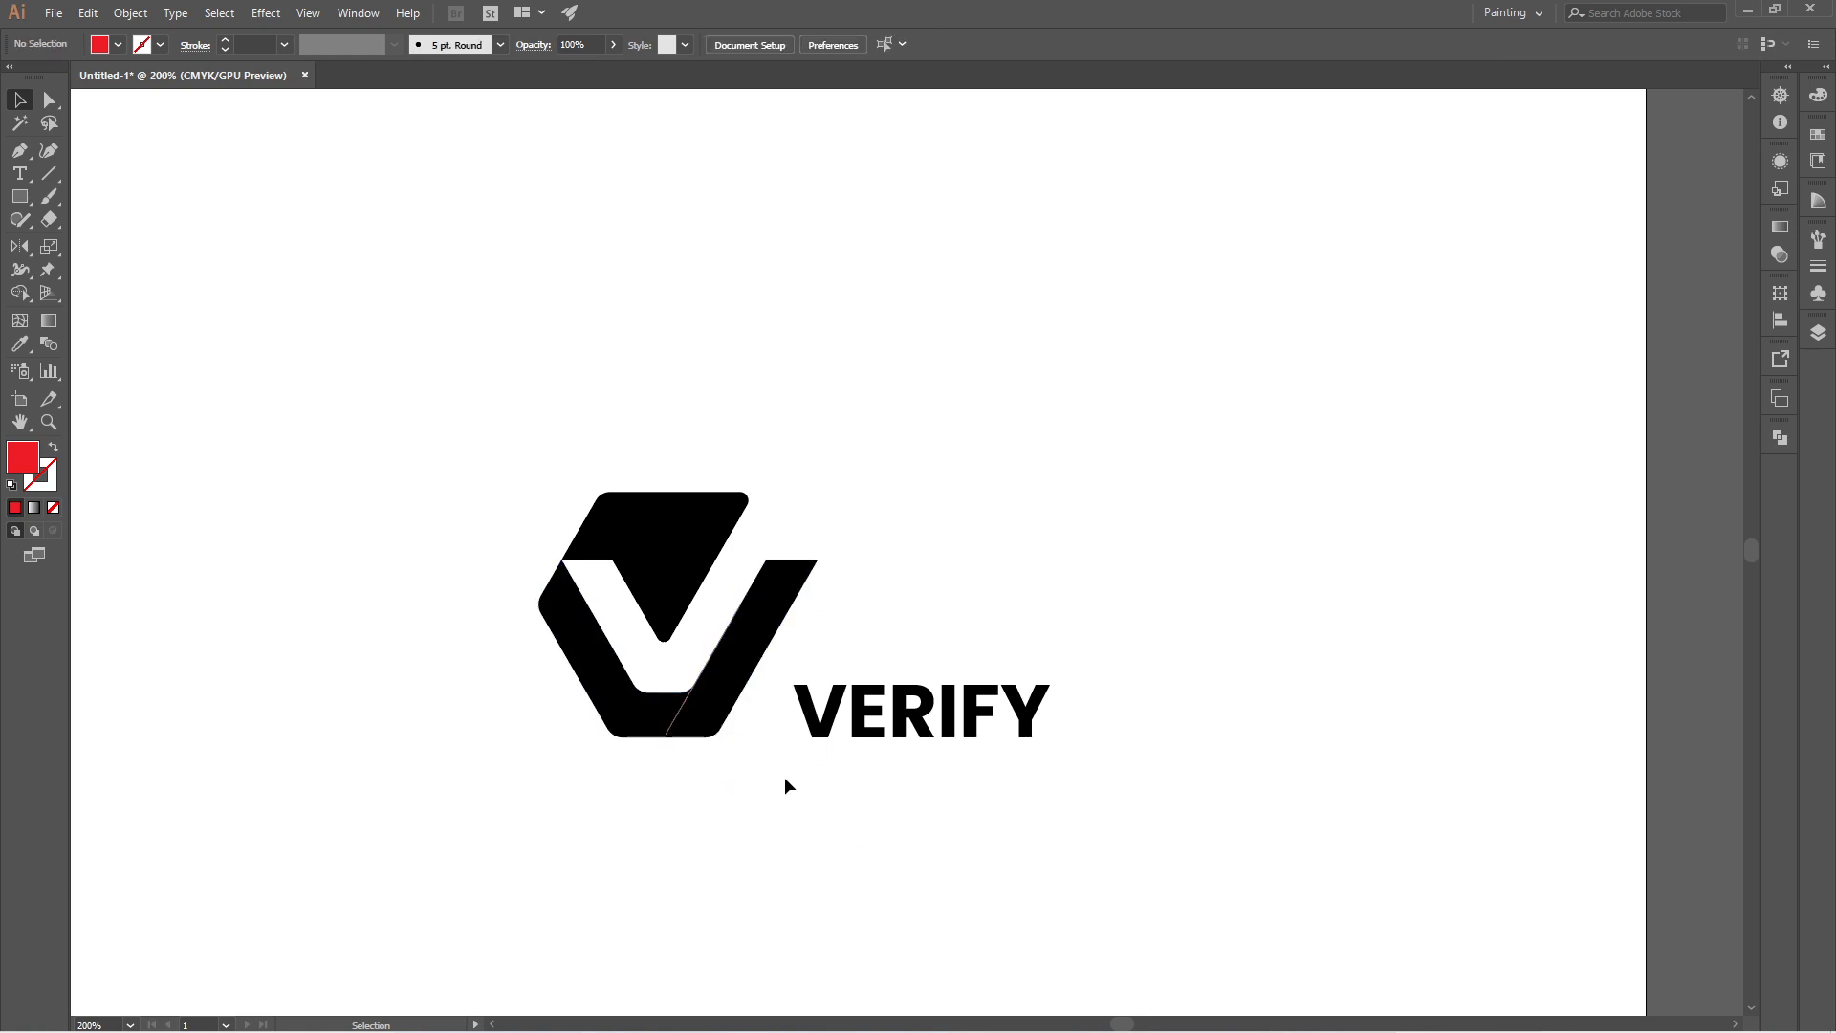
left_click_drag(413, 388, 1148, 881)
scroll(696, 698, "up", 3, "alt")
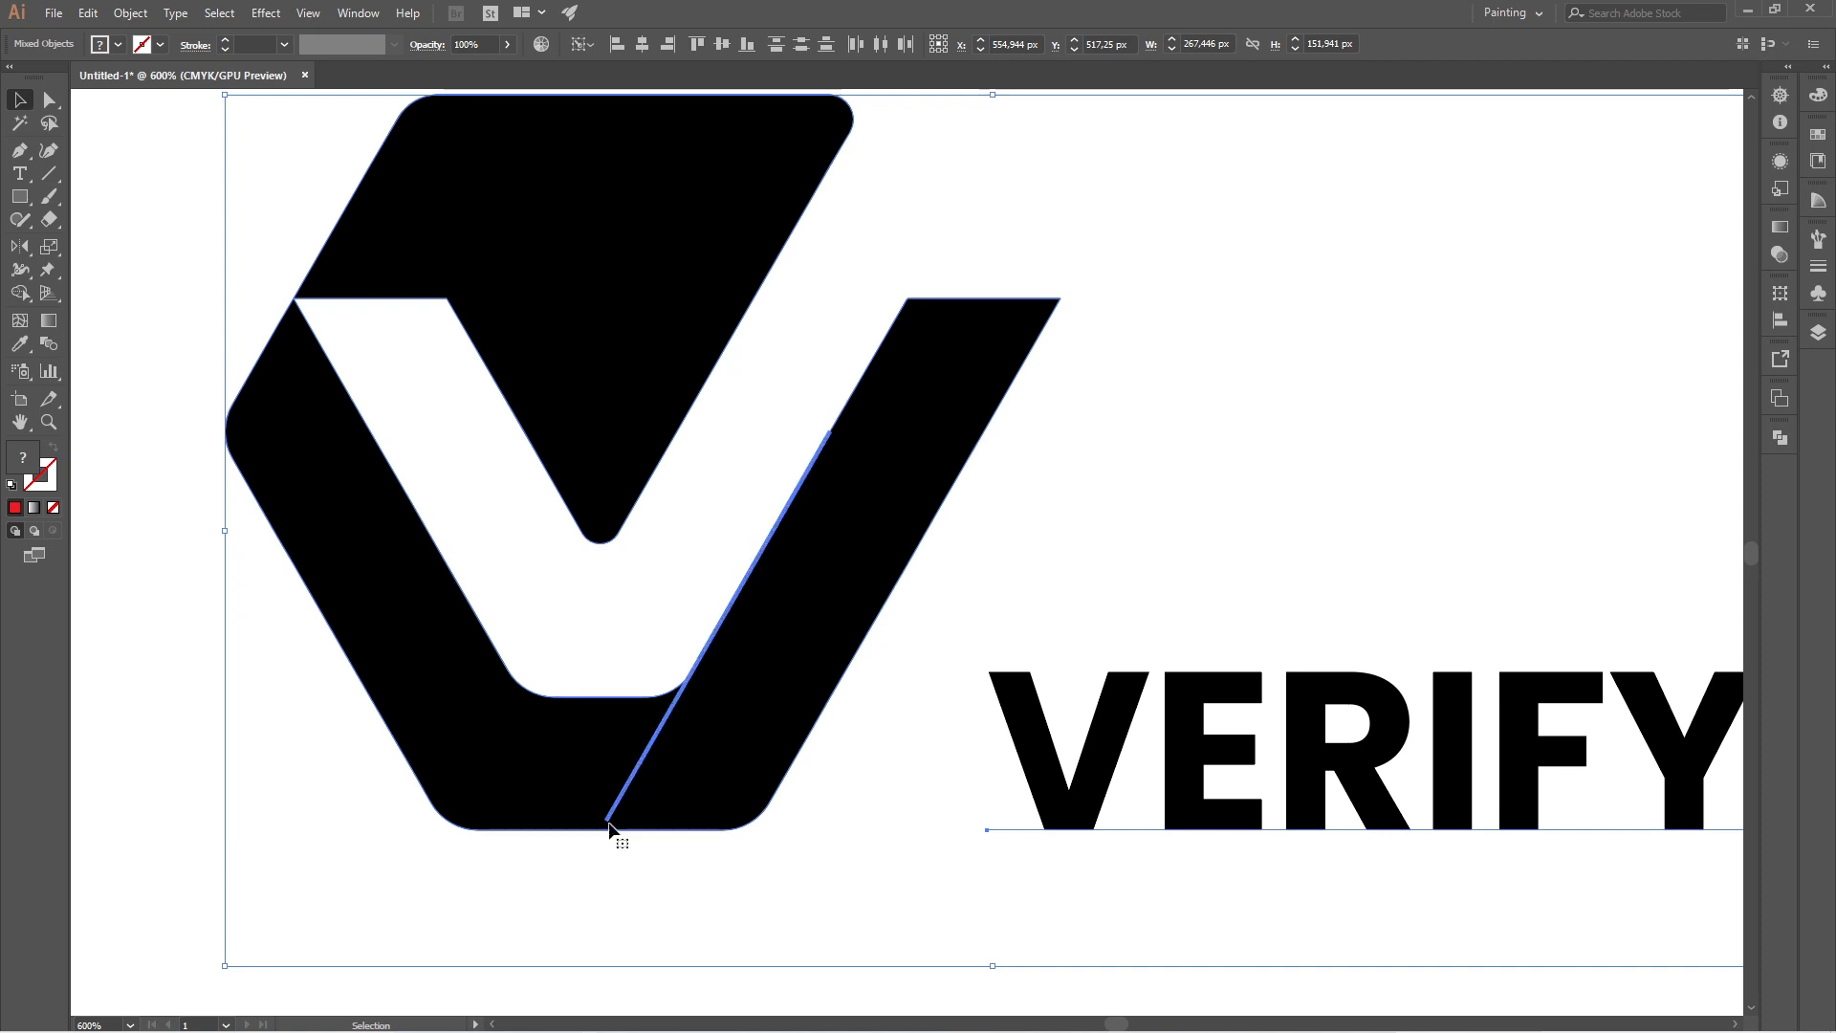
left_click(612, 814)
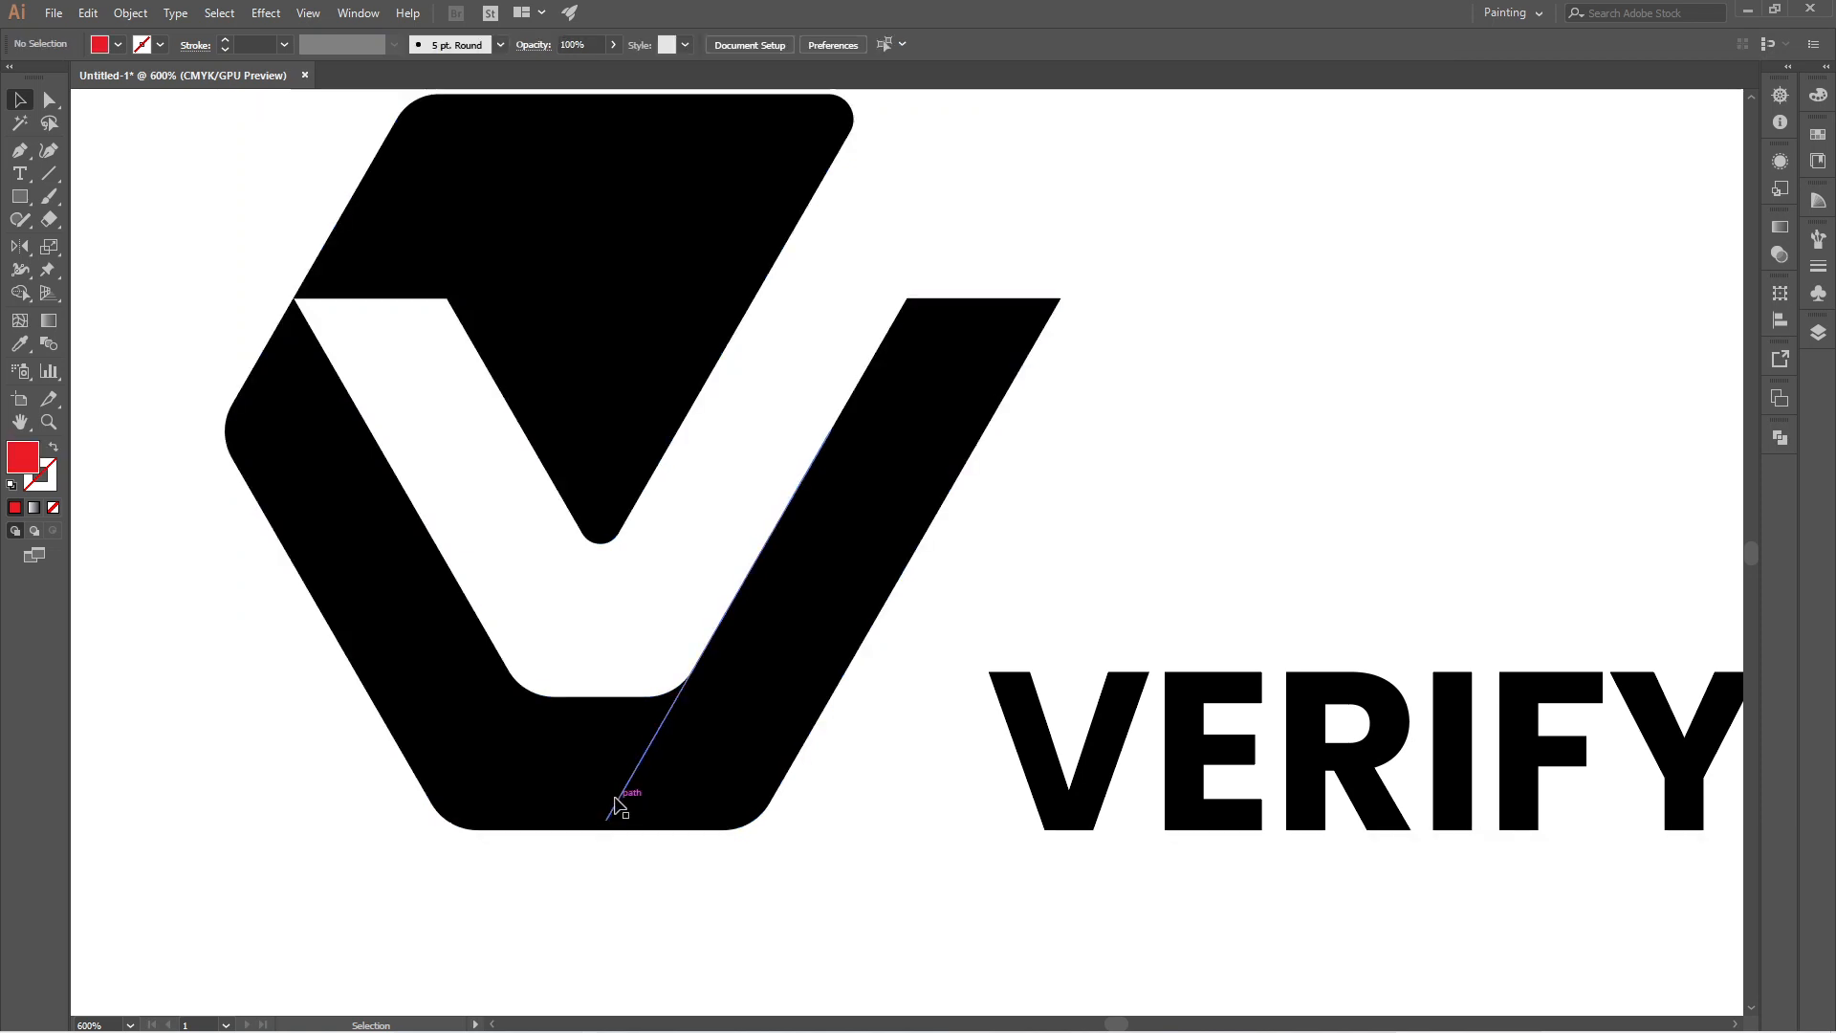
left_click_drag(607, 820, 577, 859)
scroll(635, 704, "down", 3)
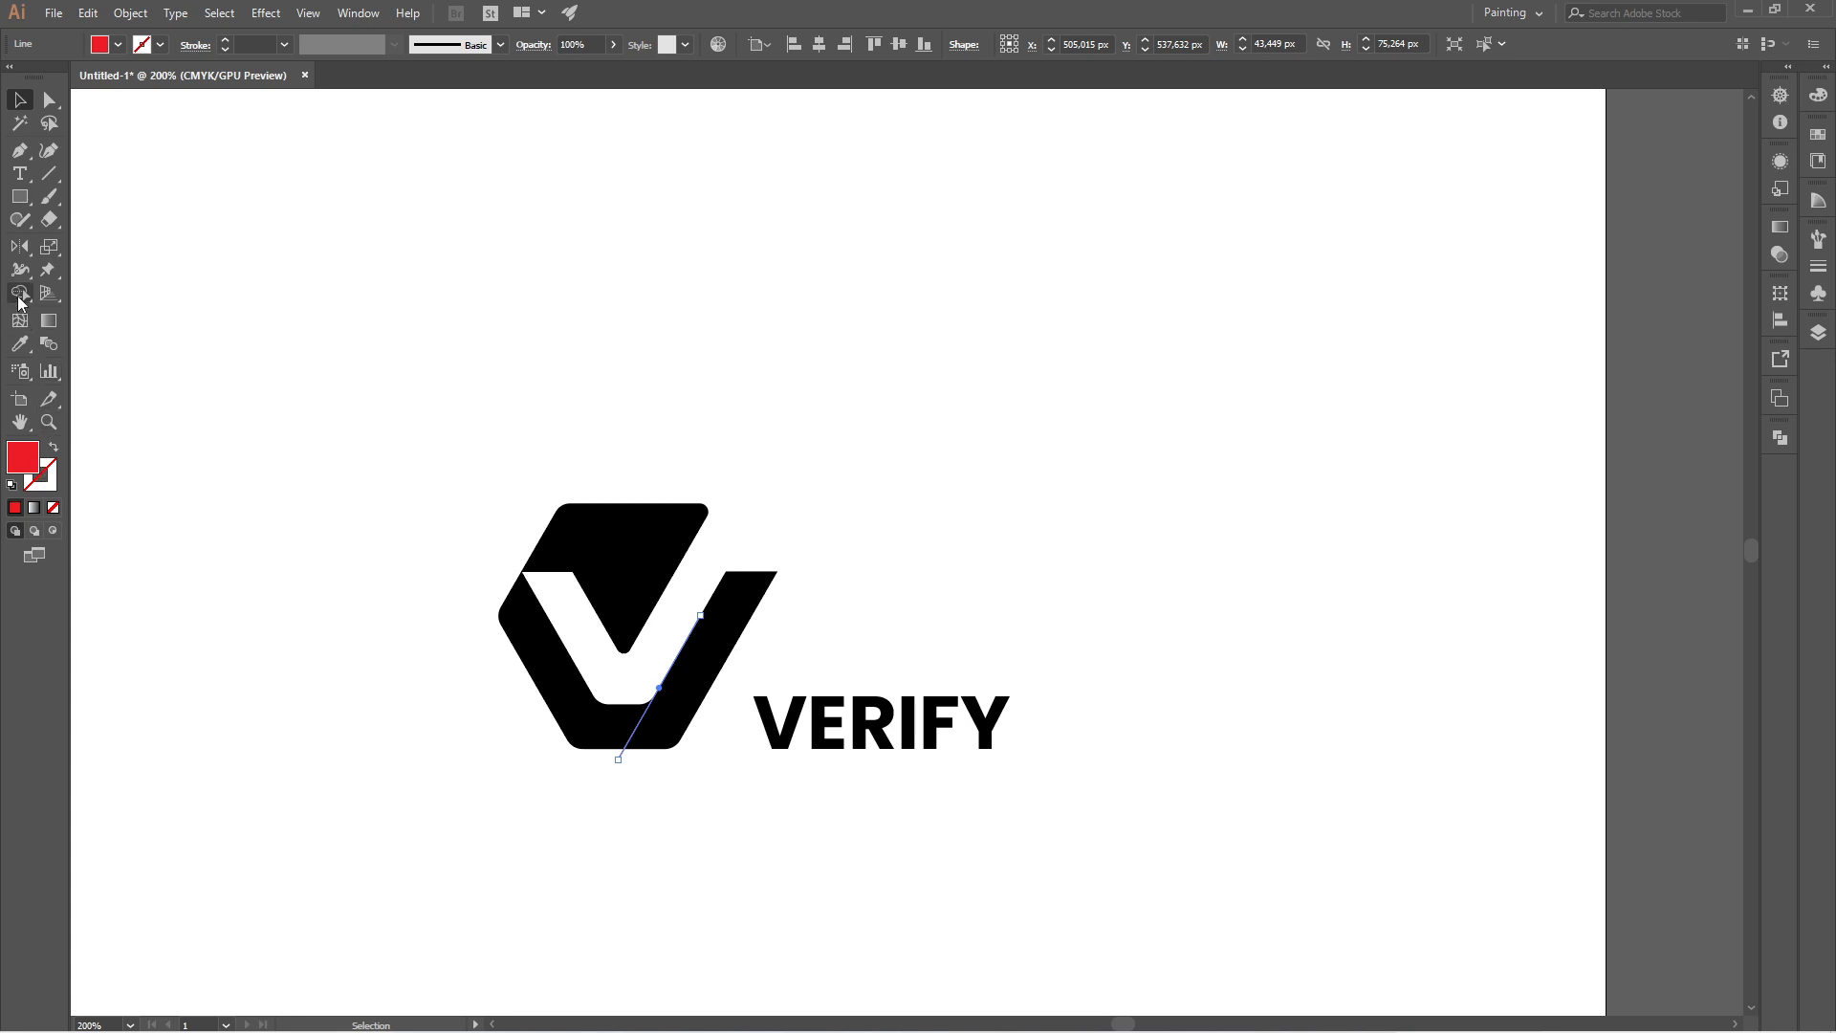
Step: Split off the lower shape's right arm along the line with Shape Builder, filling it red, and delete the leftover line stub below the logo
left_click_drag(395, 427, 709, 791)
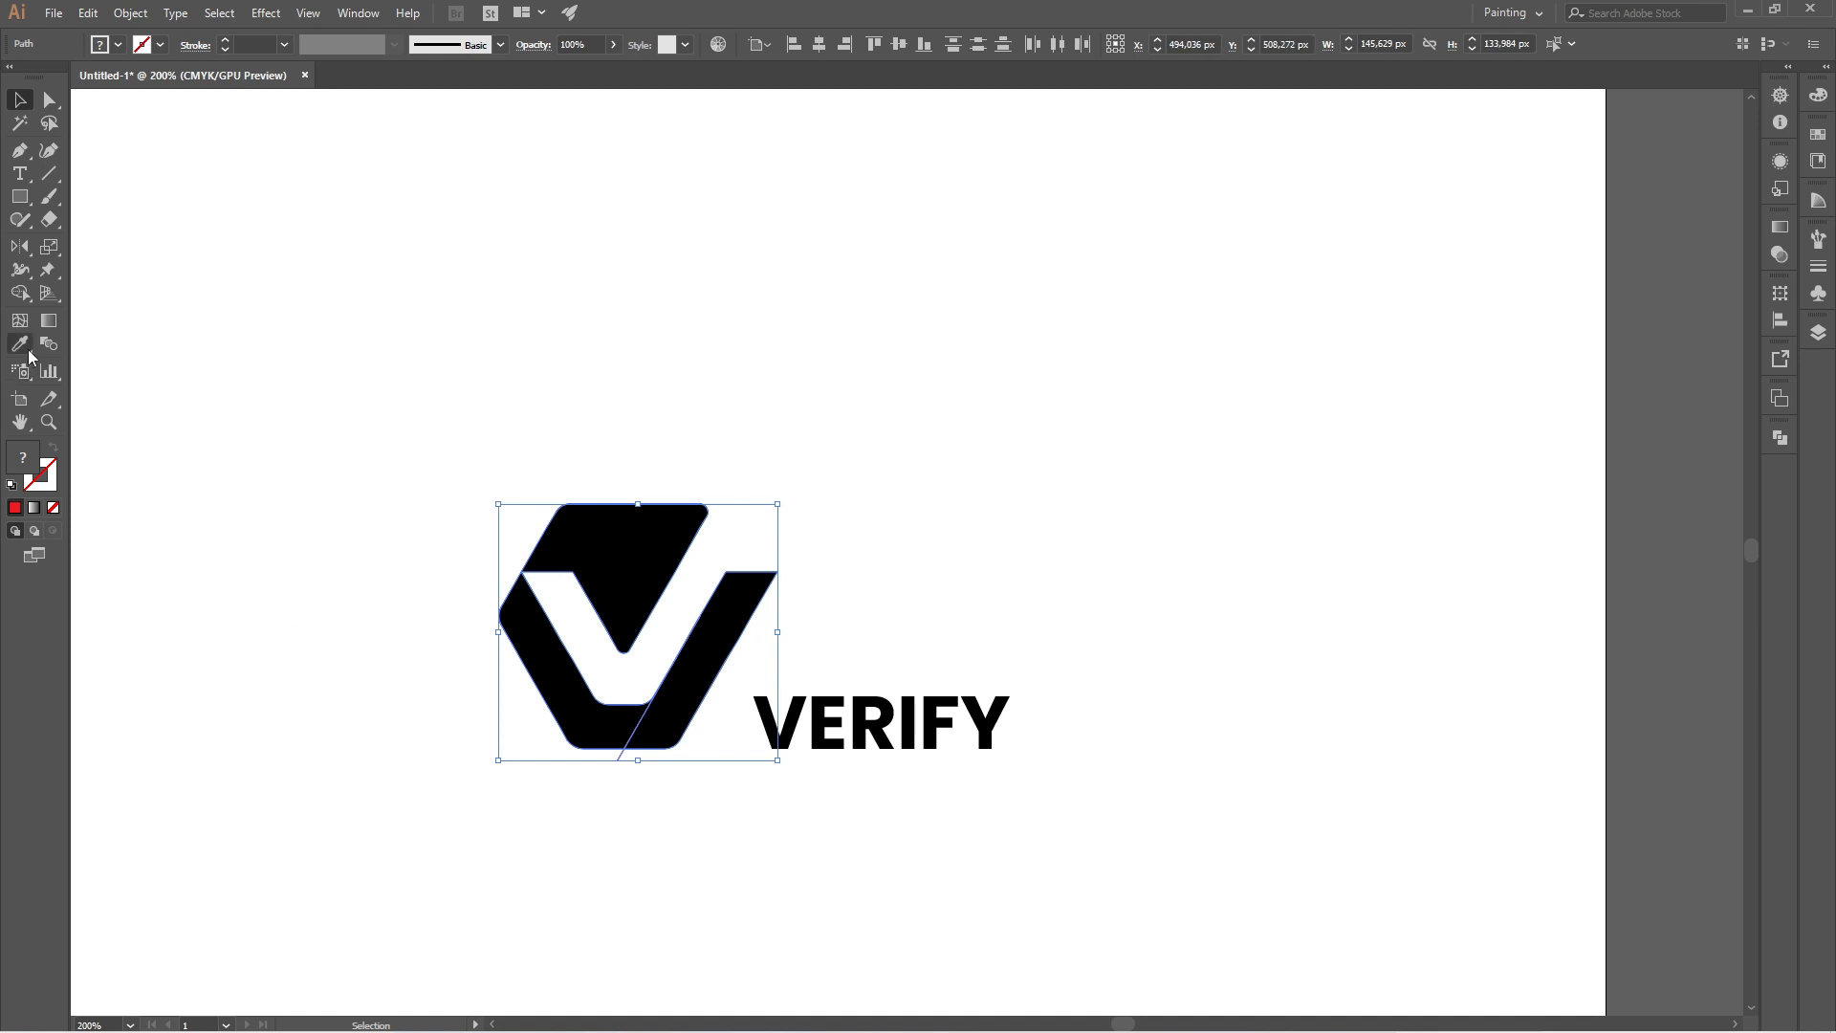
left_click(19, 292)
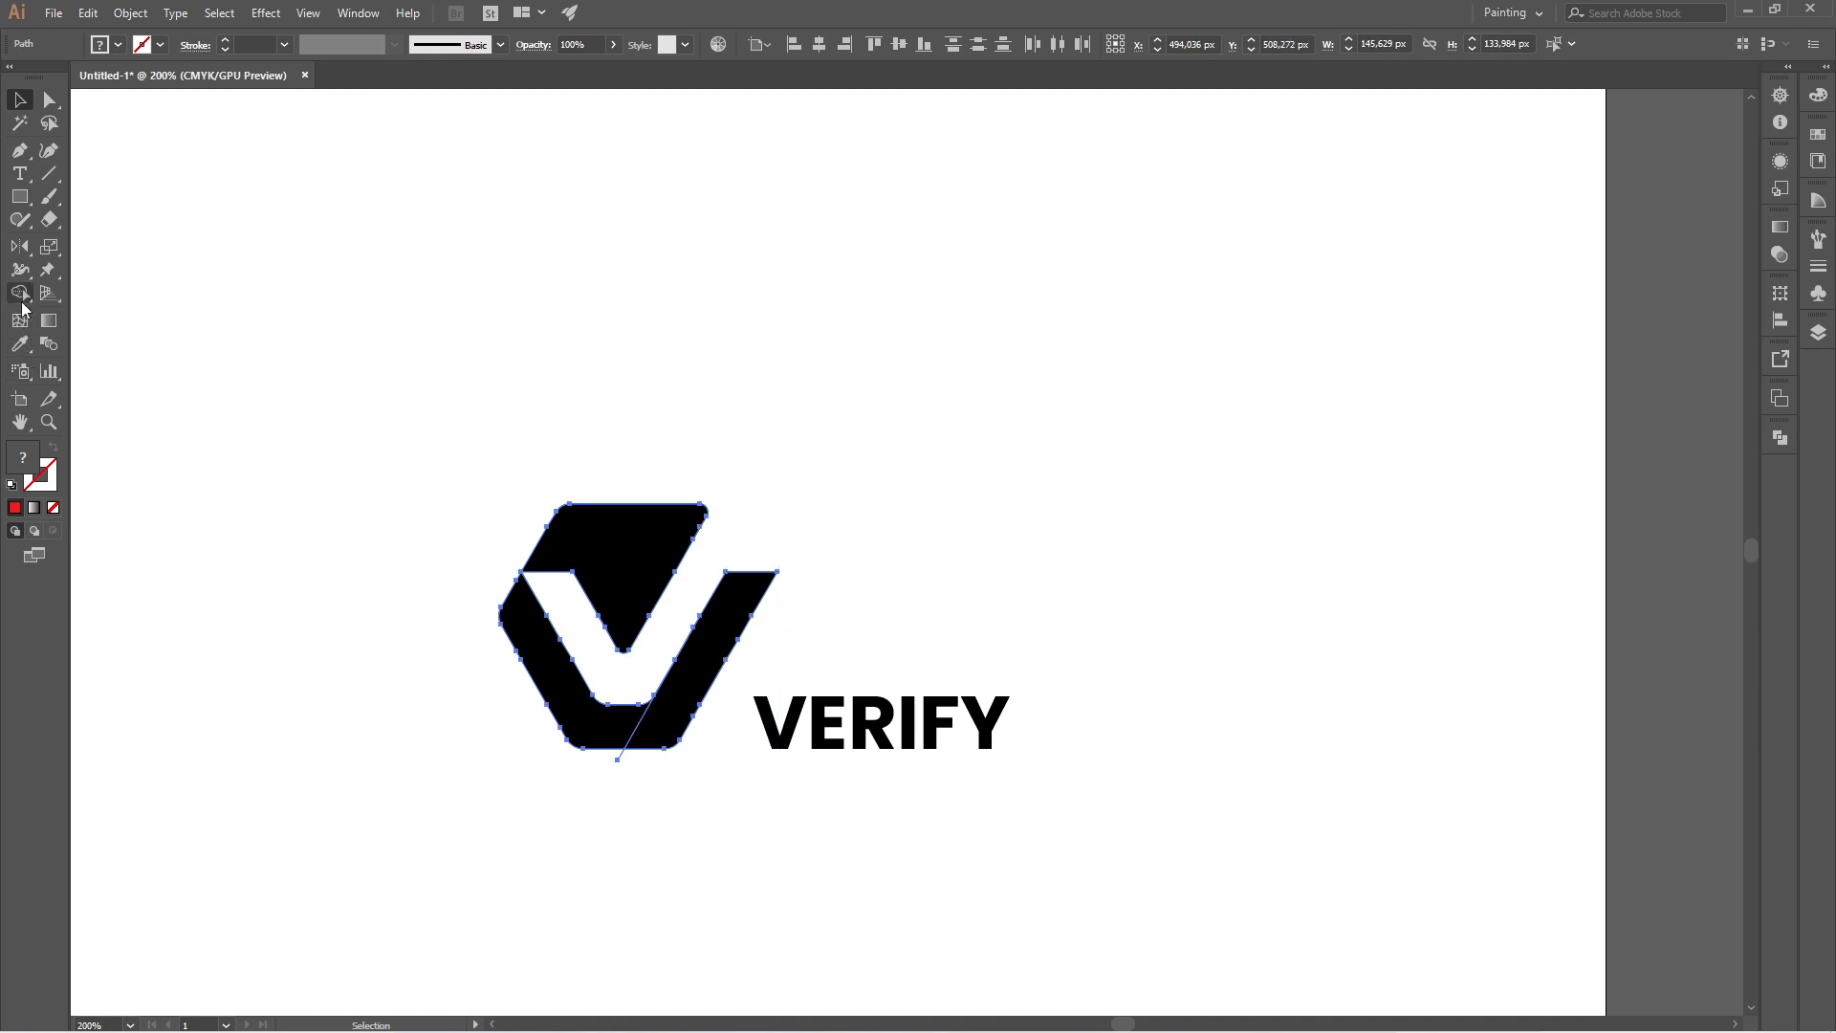
left_click(677, 698)
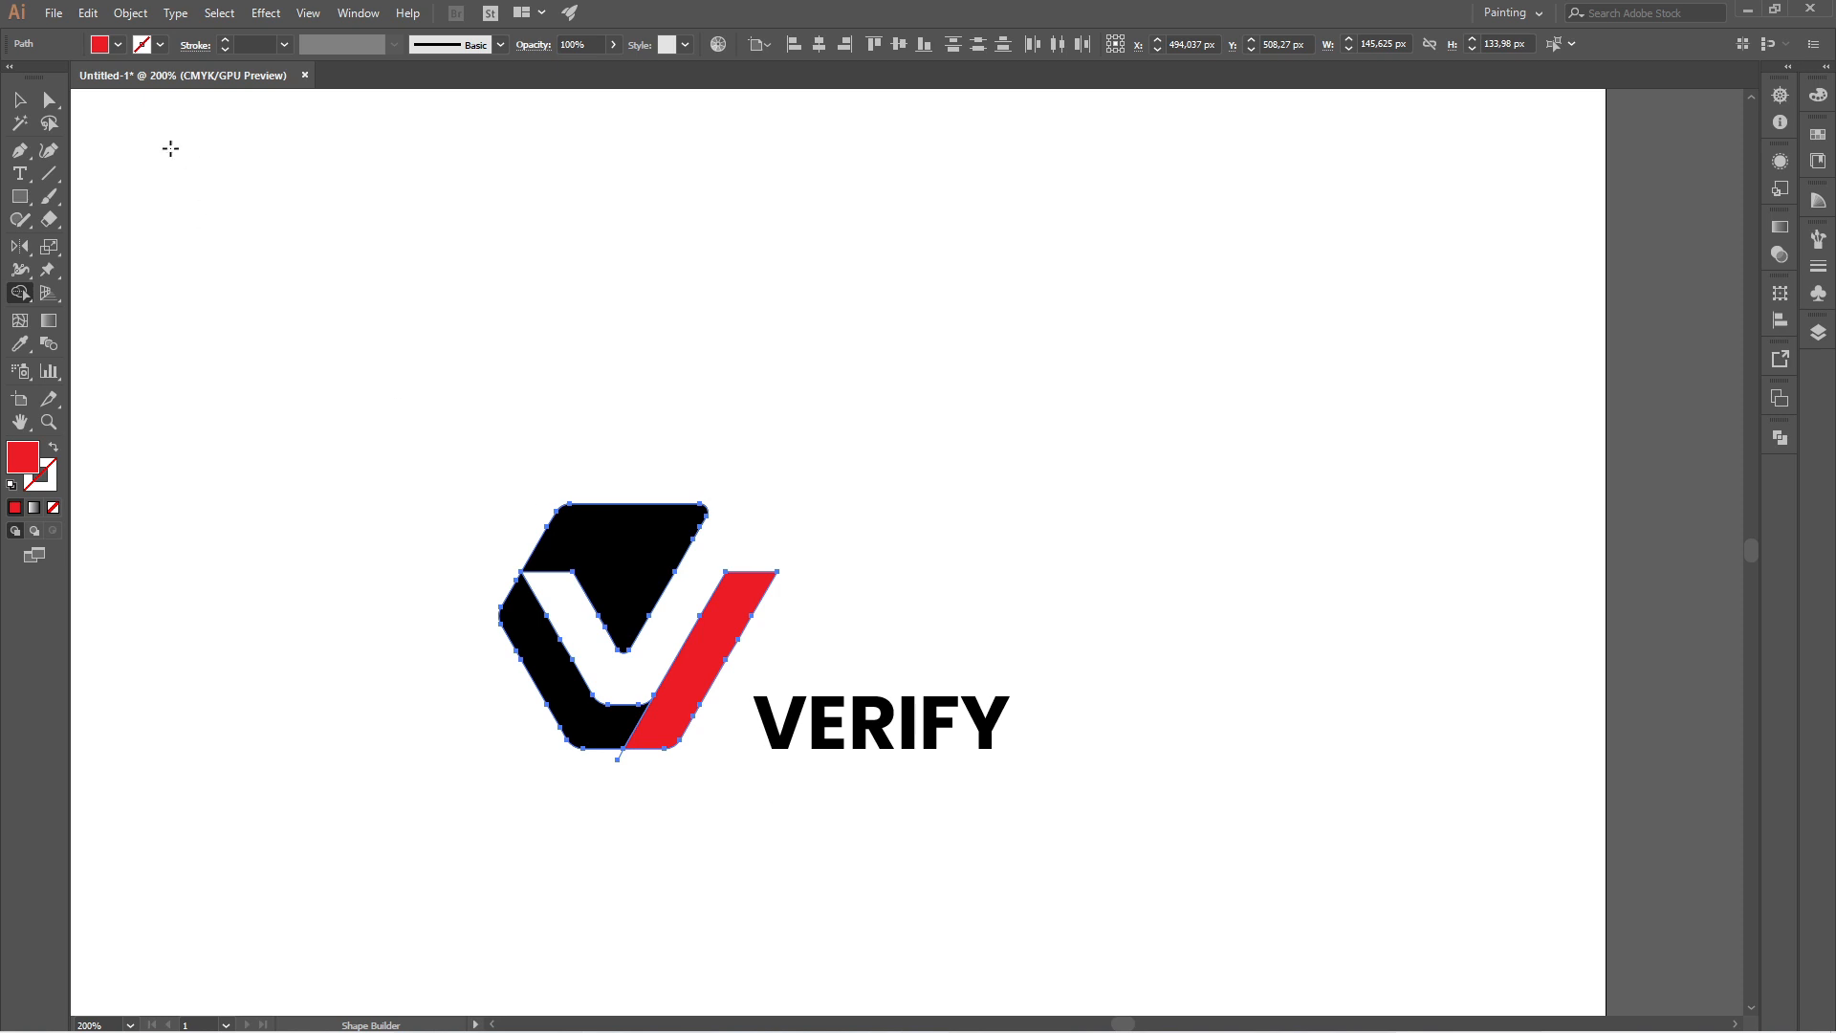
left_click(118, 44)
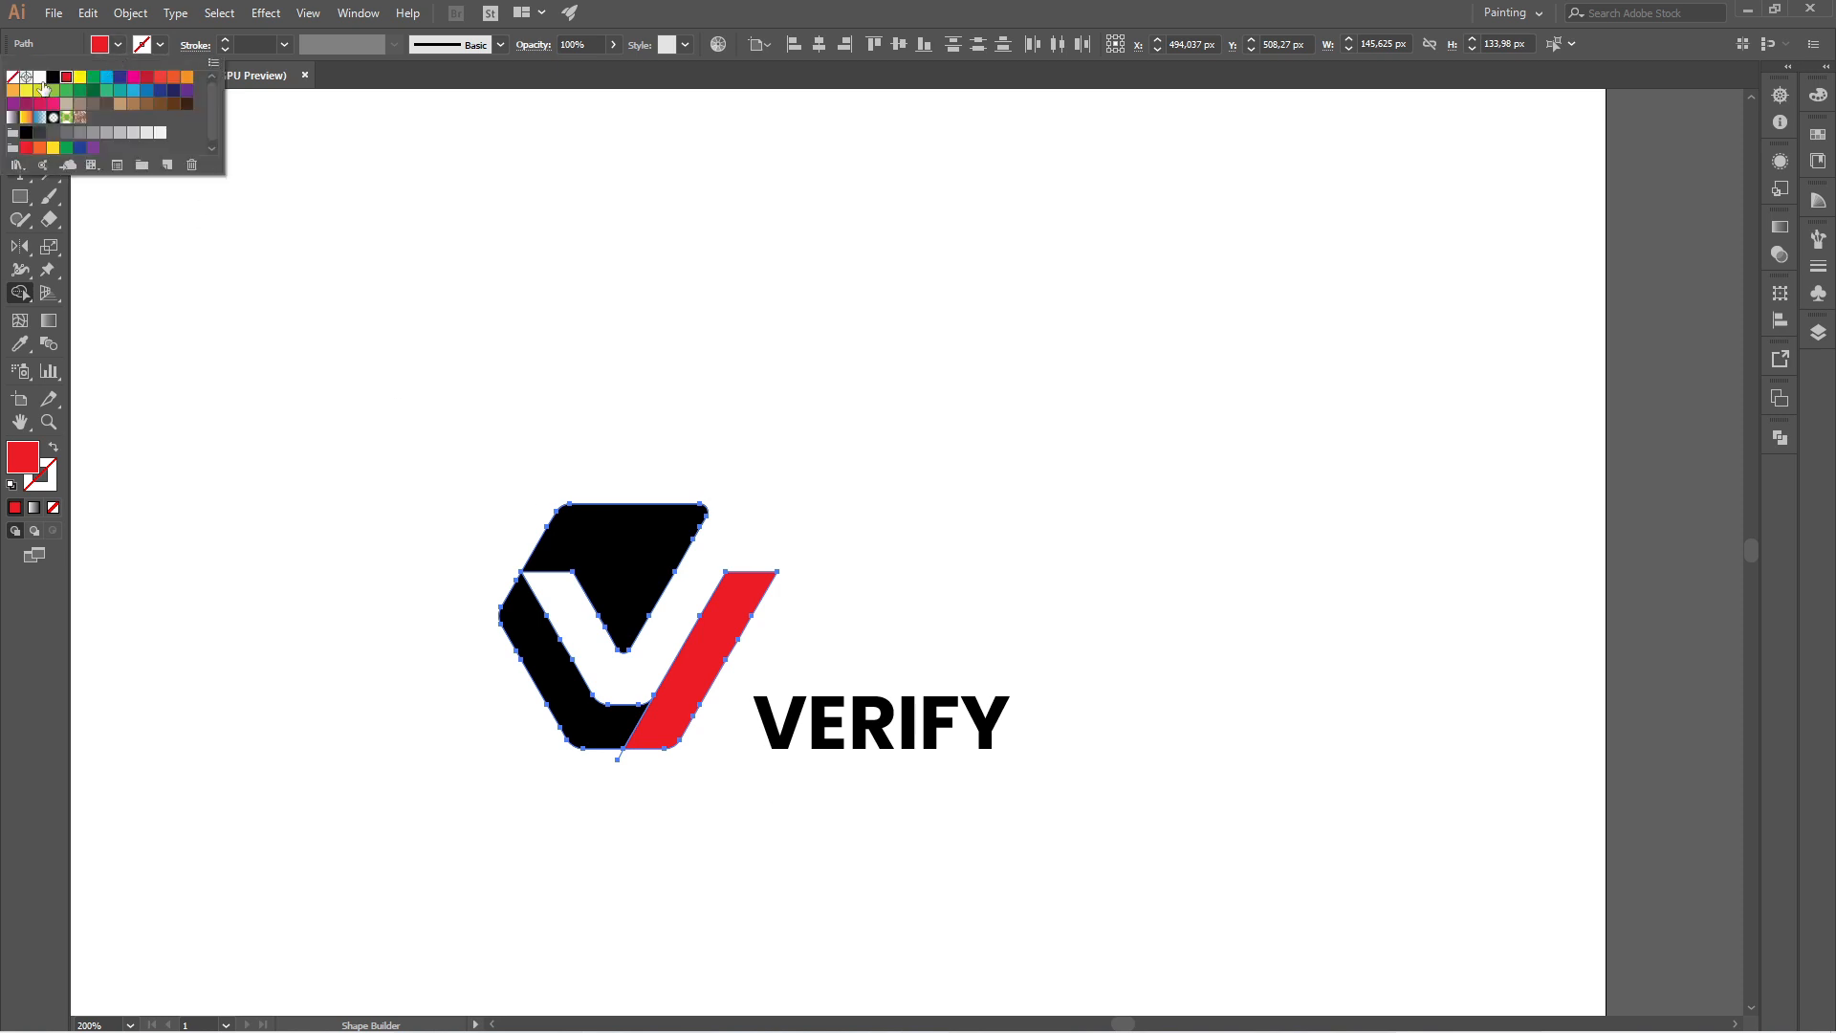
left_click(411, 354)
left_click(19, 99)
left_click(201, 246)
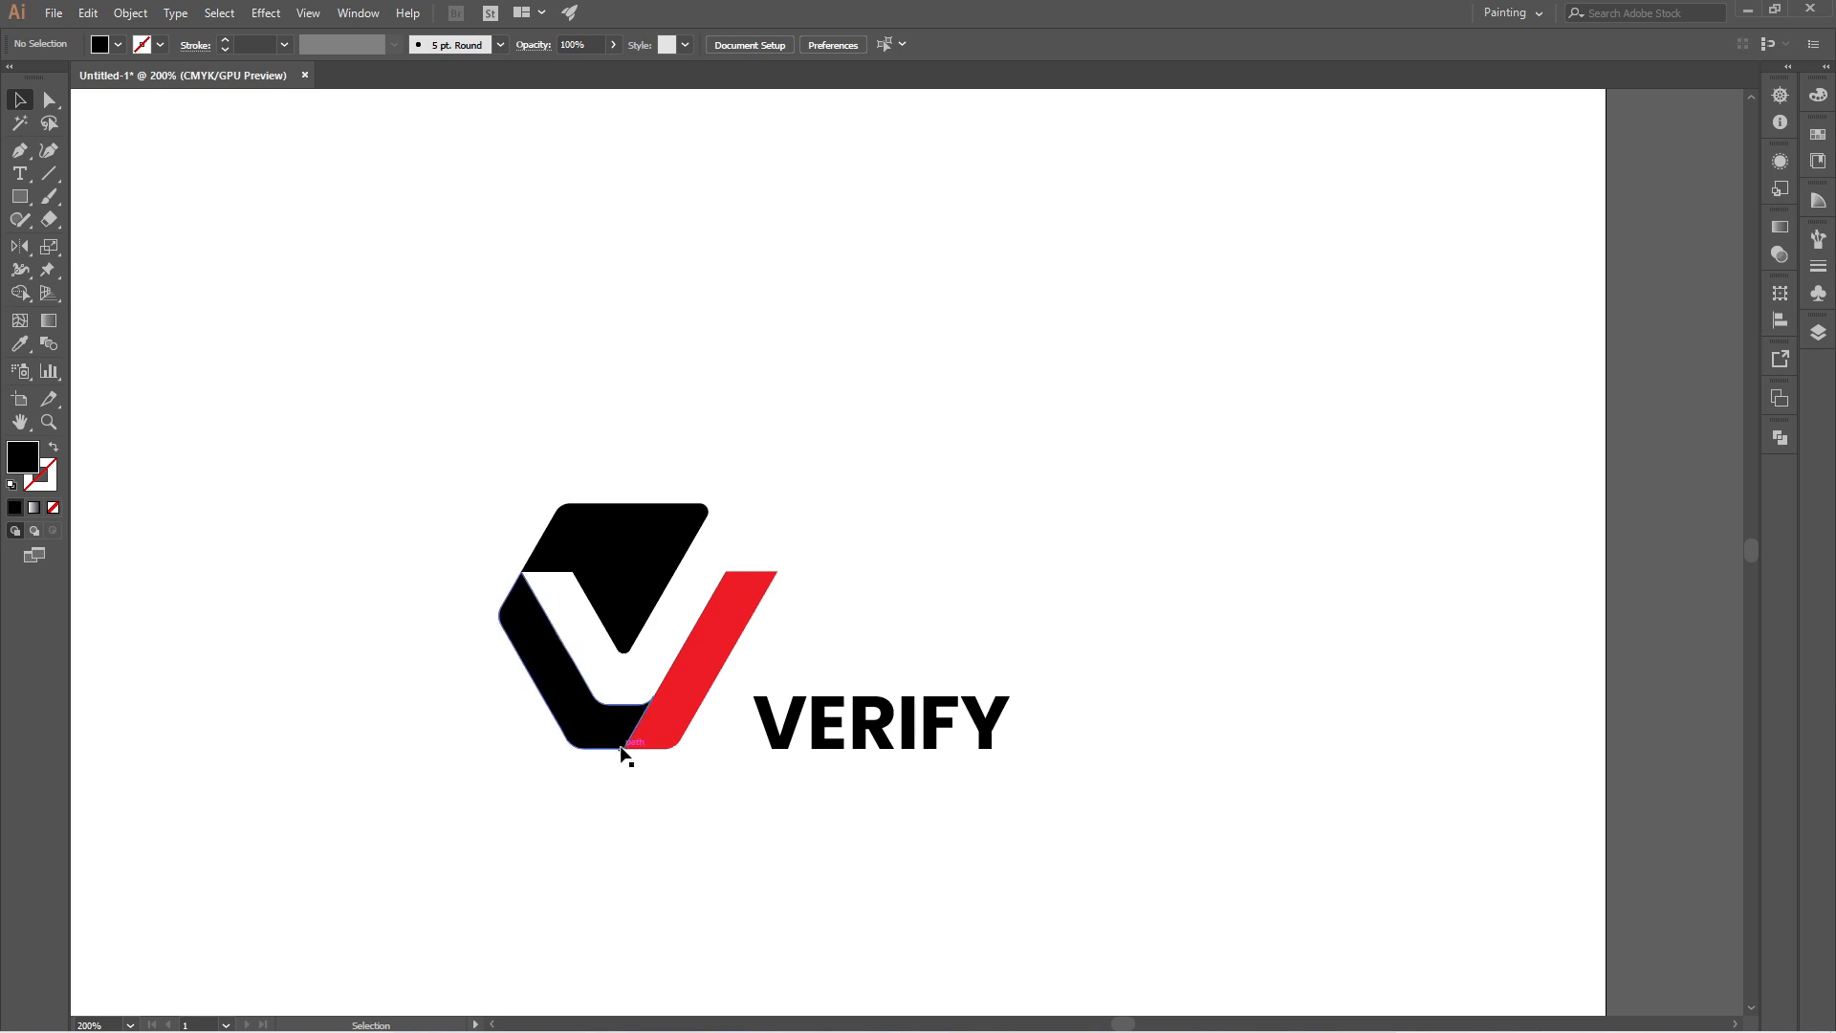
left_click(623, 759)
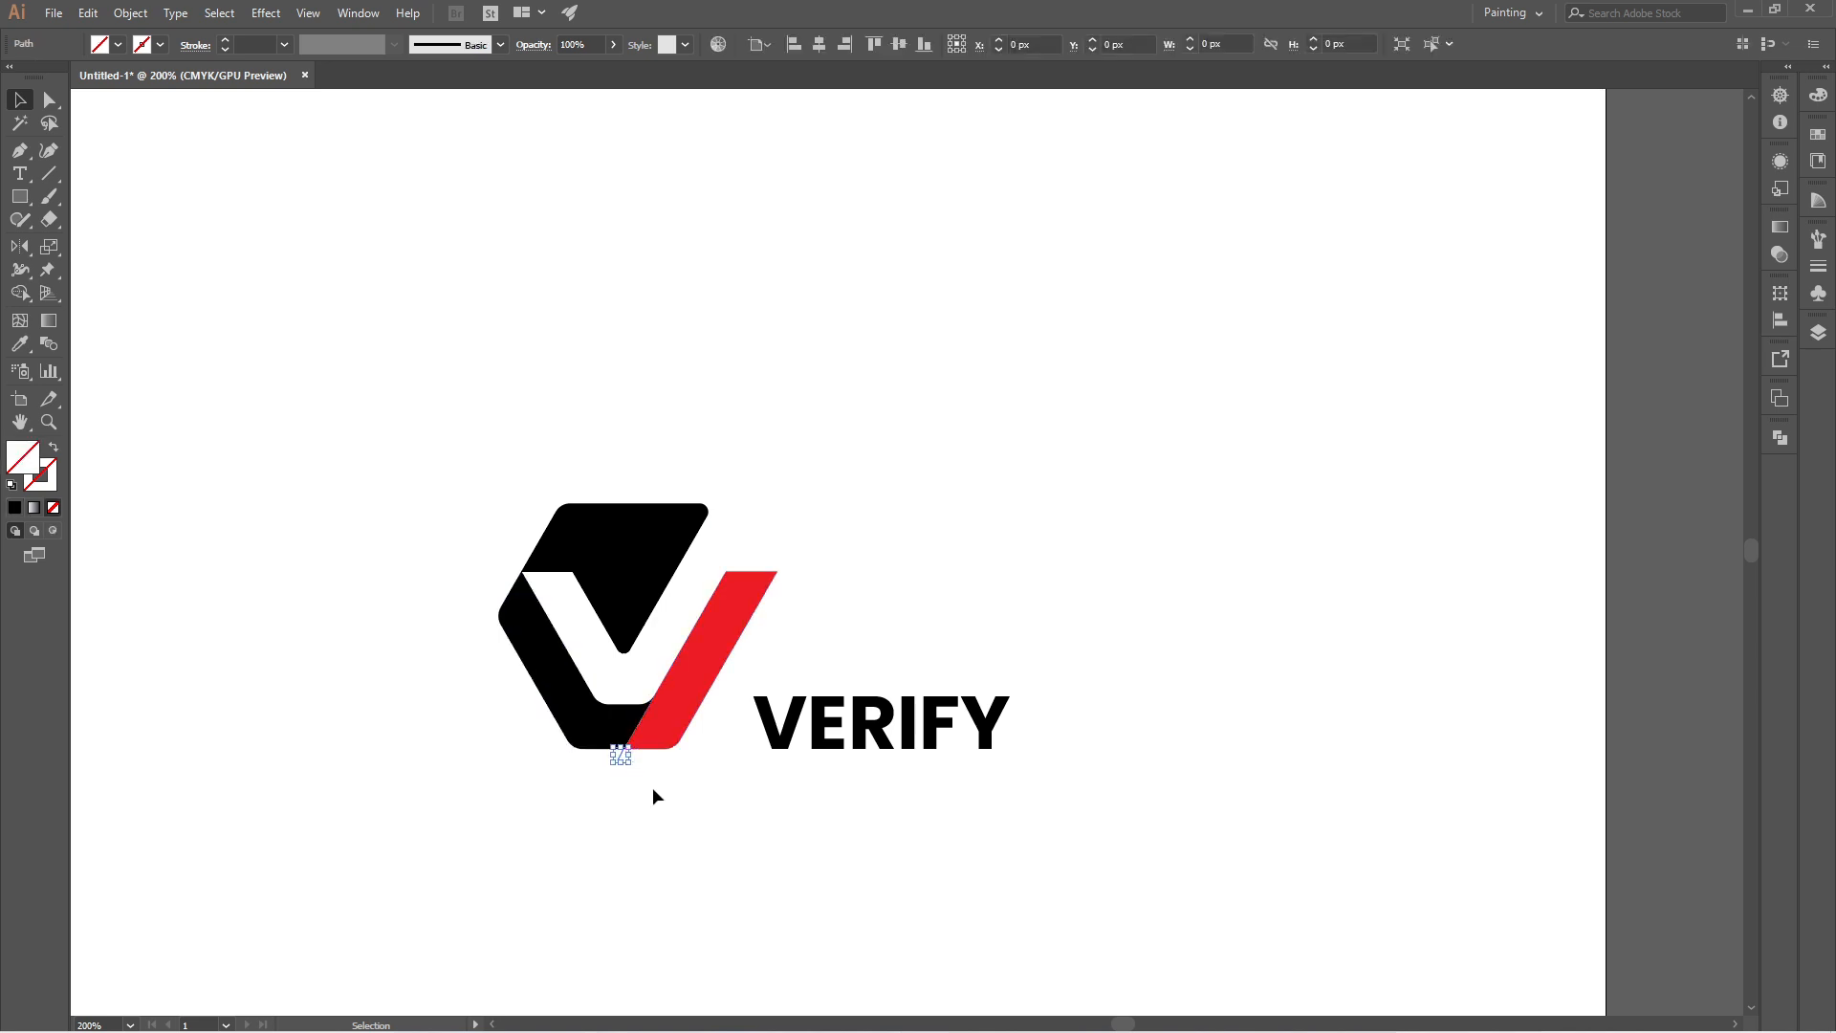
left_click(765, 899)
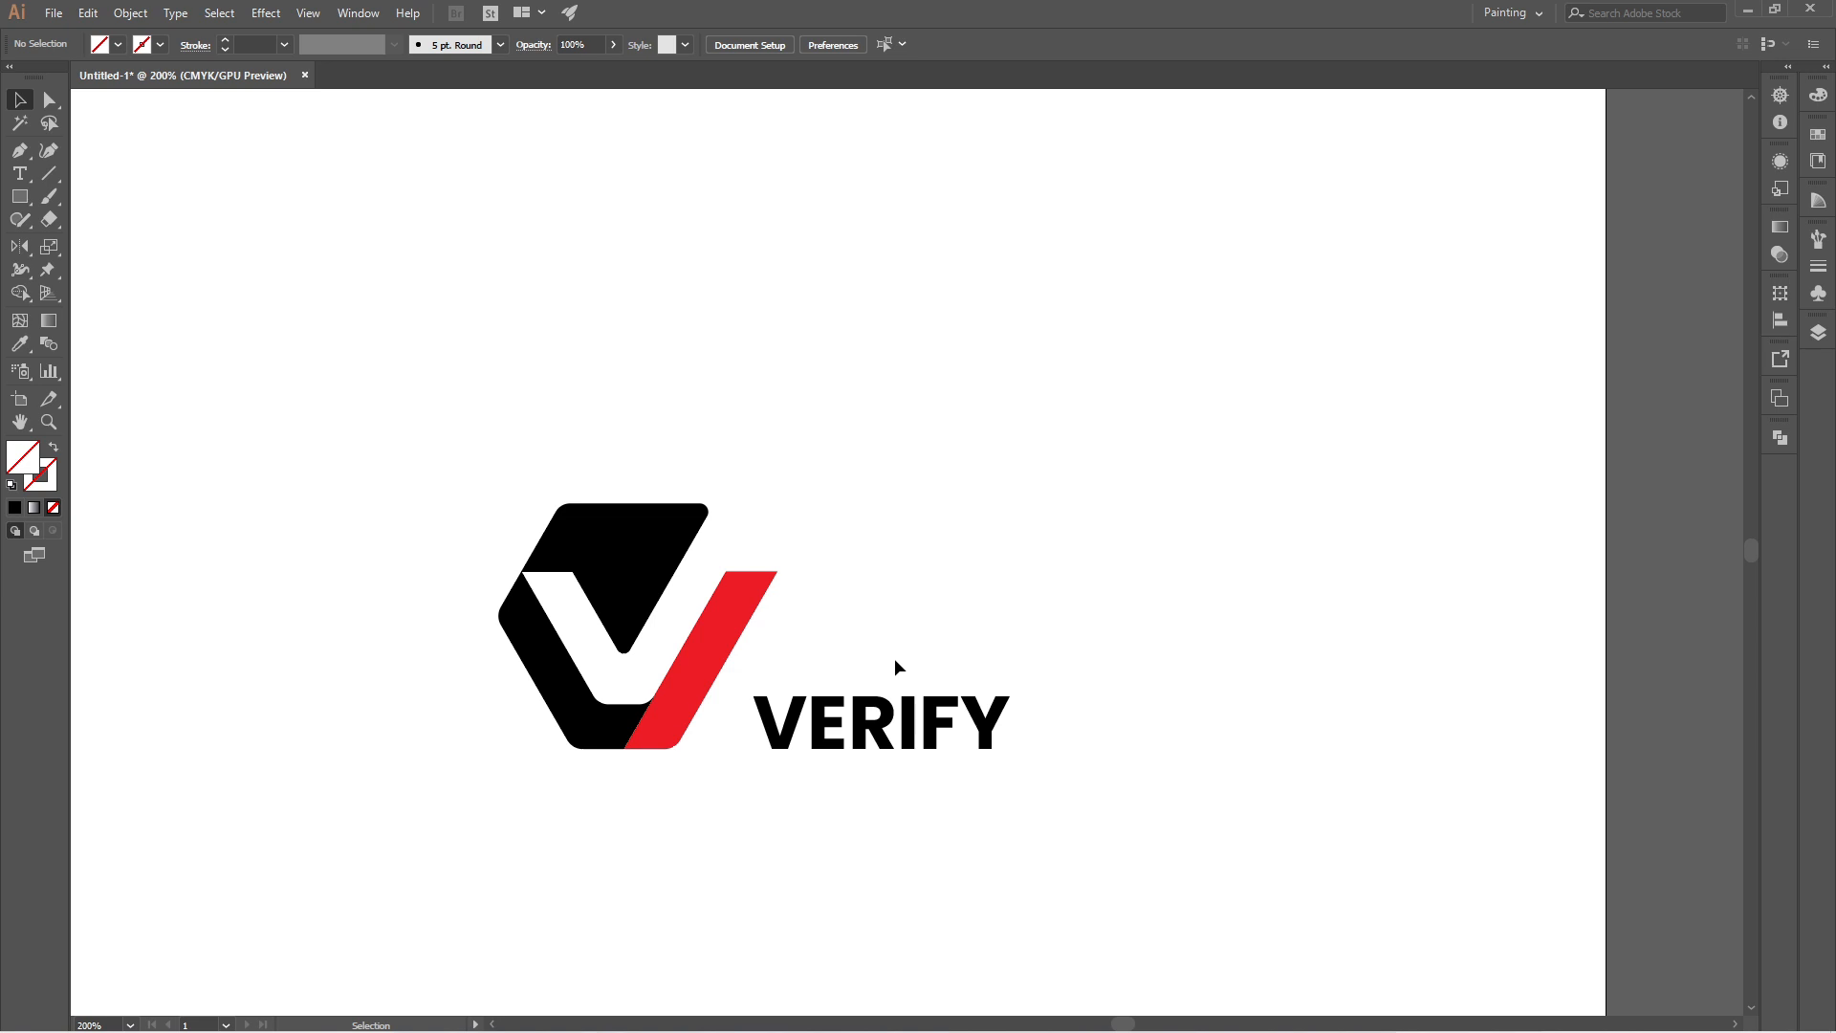
Step: Fill the left part of the lower shape with cyan
left_click(582, 693)
left_click(117, 44)
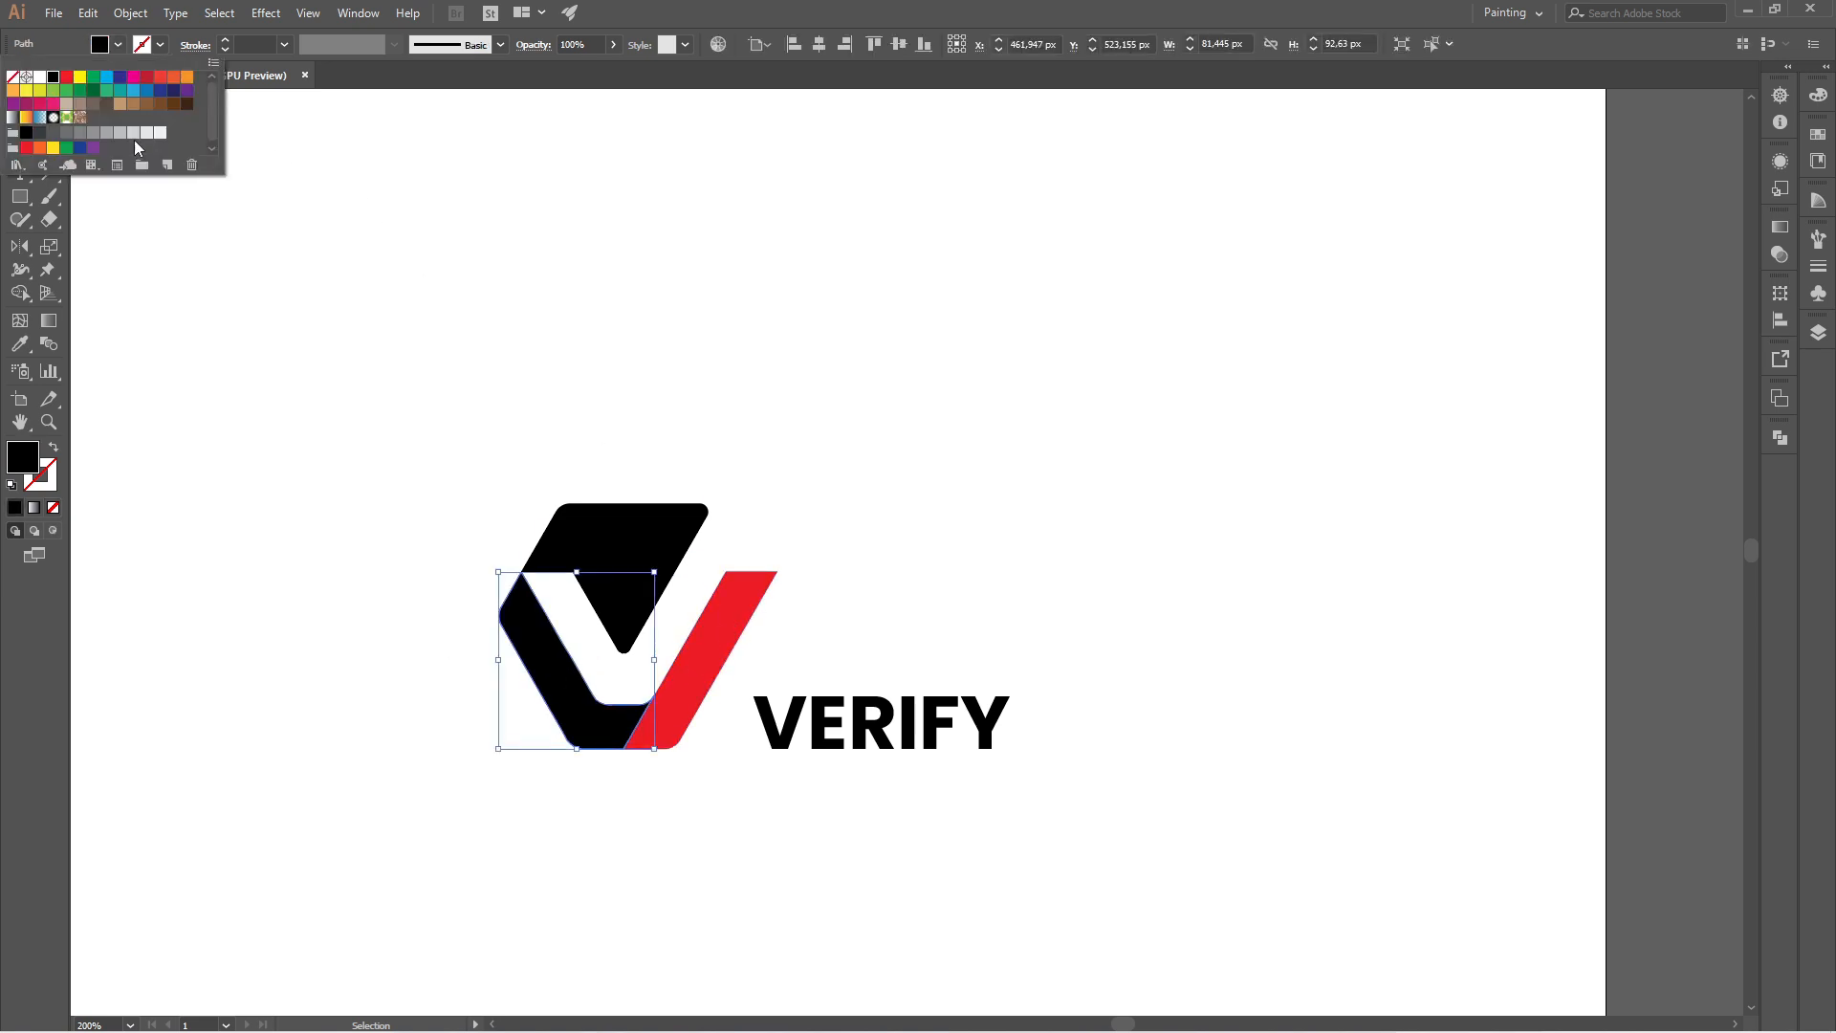
left_click(109, 84)
left_click(383, 449)
Step: Fill the logo's upper shape with a medium blue
left_click(633, 526)
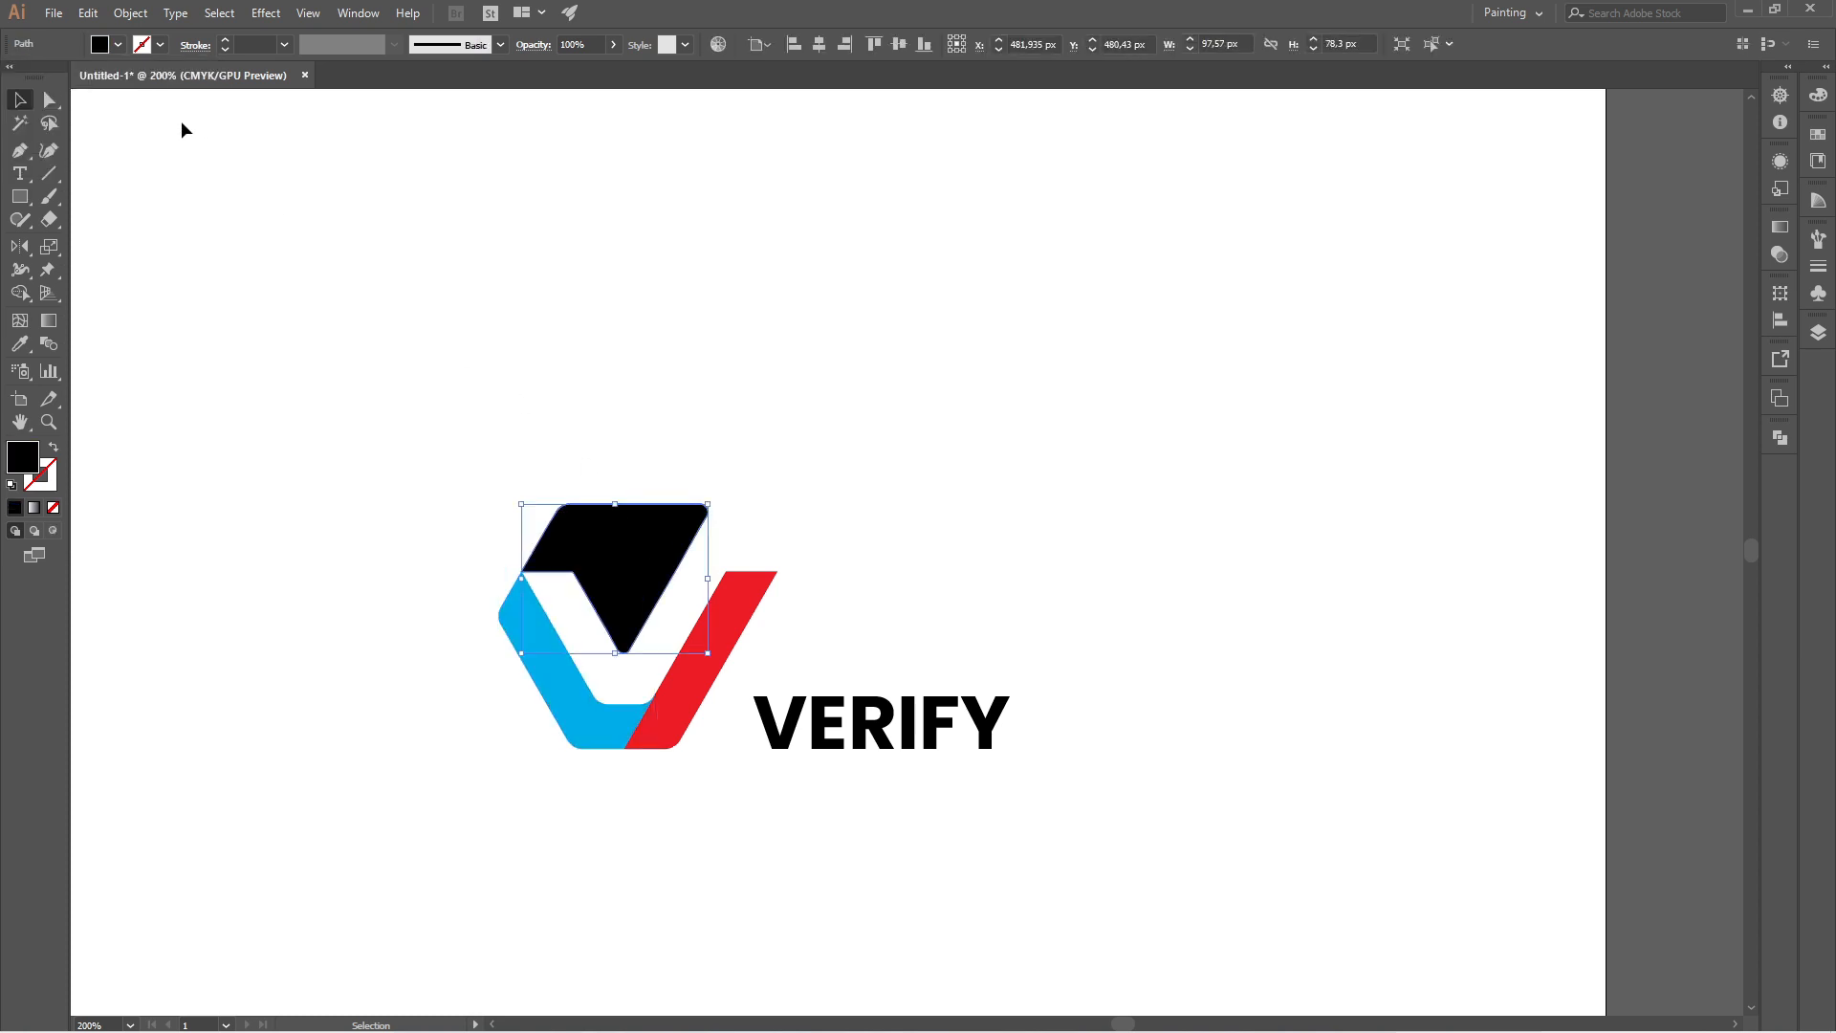
left_click(118, 44)
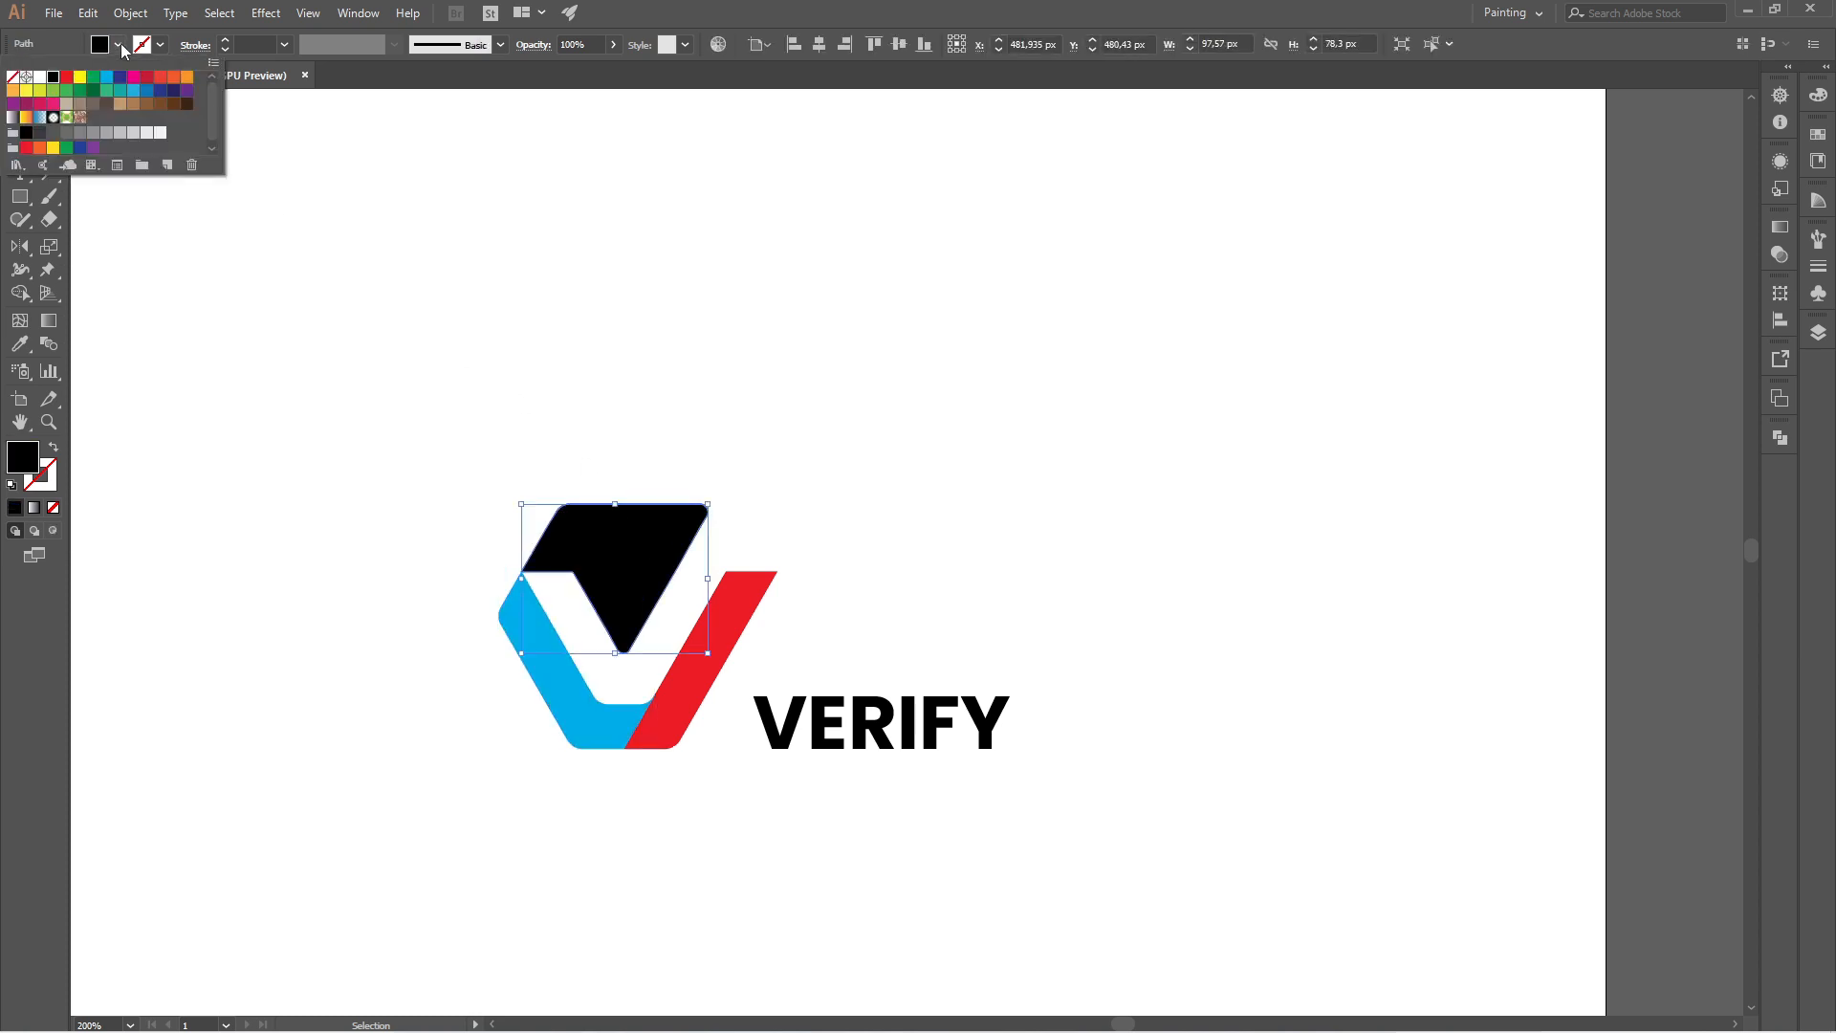
left_click(150, 100)
left_click(739, 634)
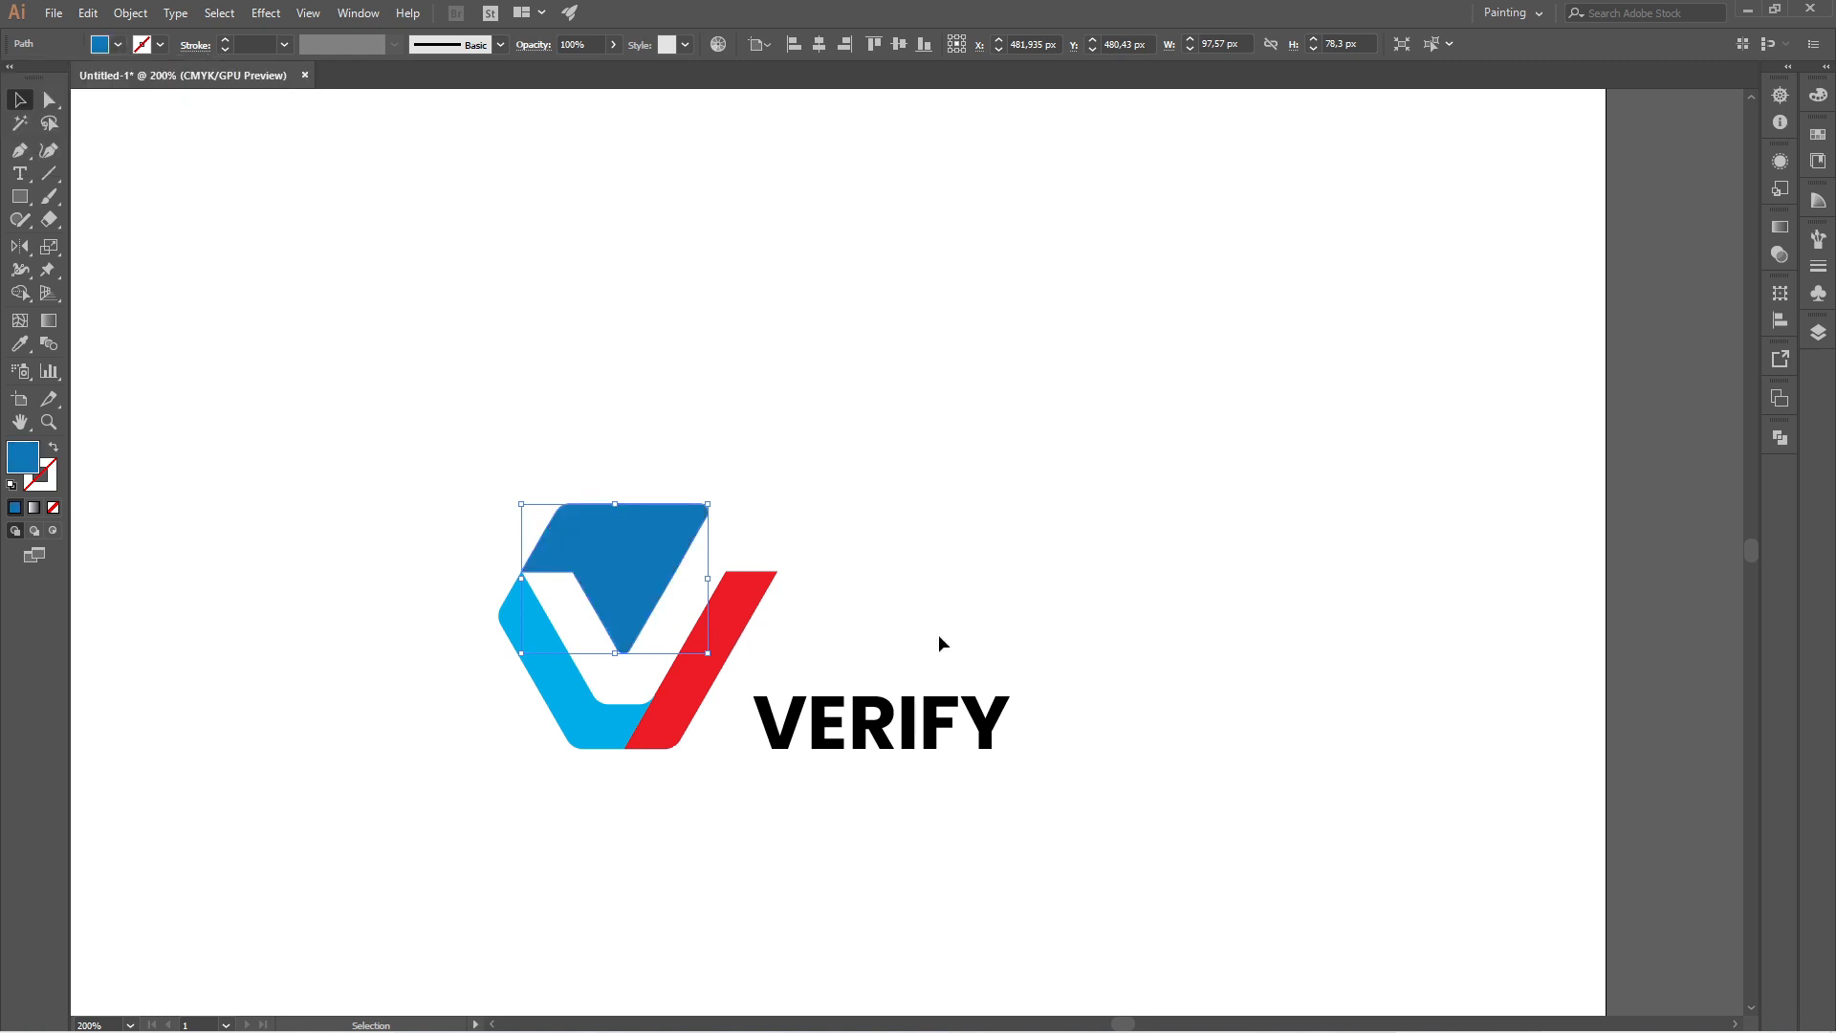
Step: Fill the logo's right arm with the same medium blue as the upper shape
left_click(739, 608)
left_click(119, 43)
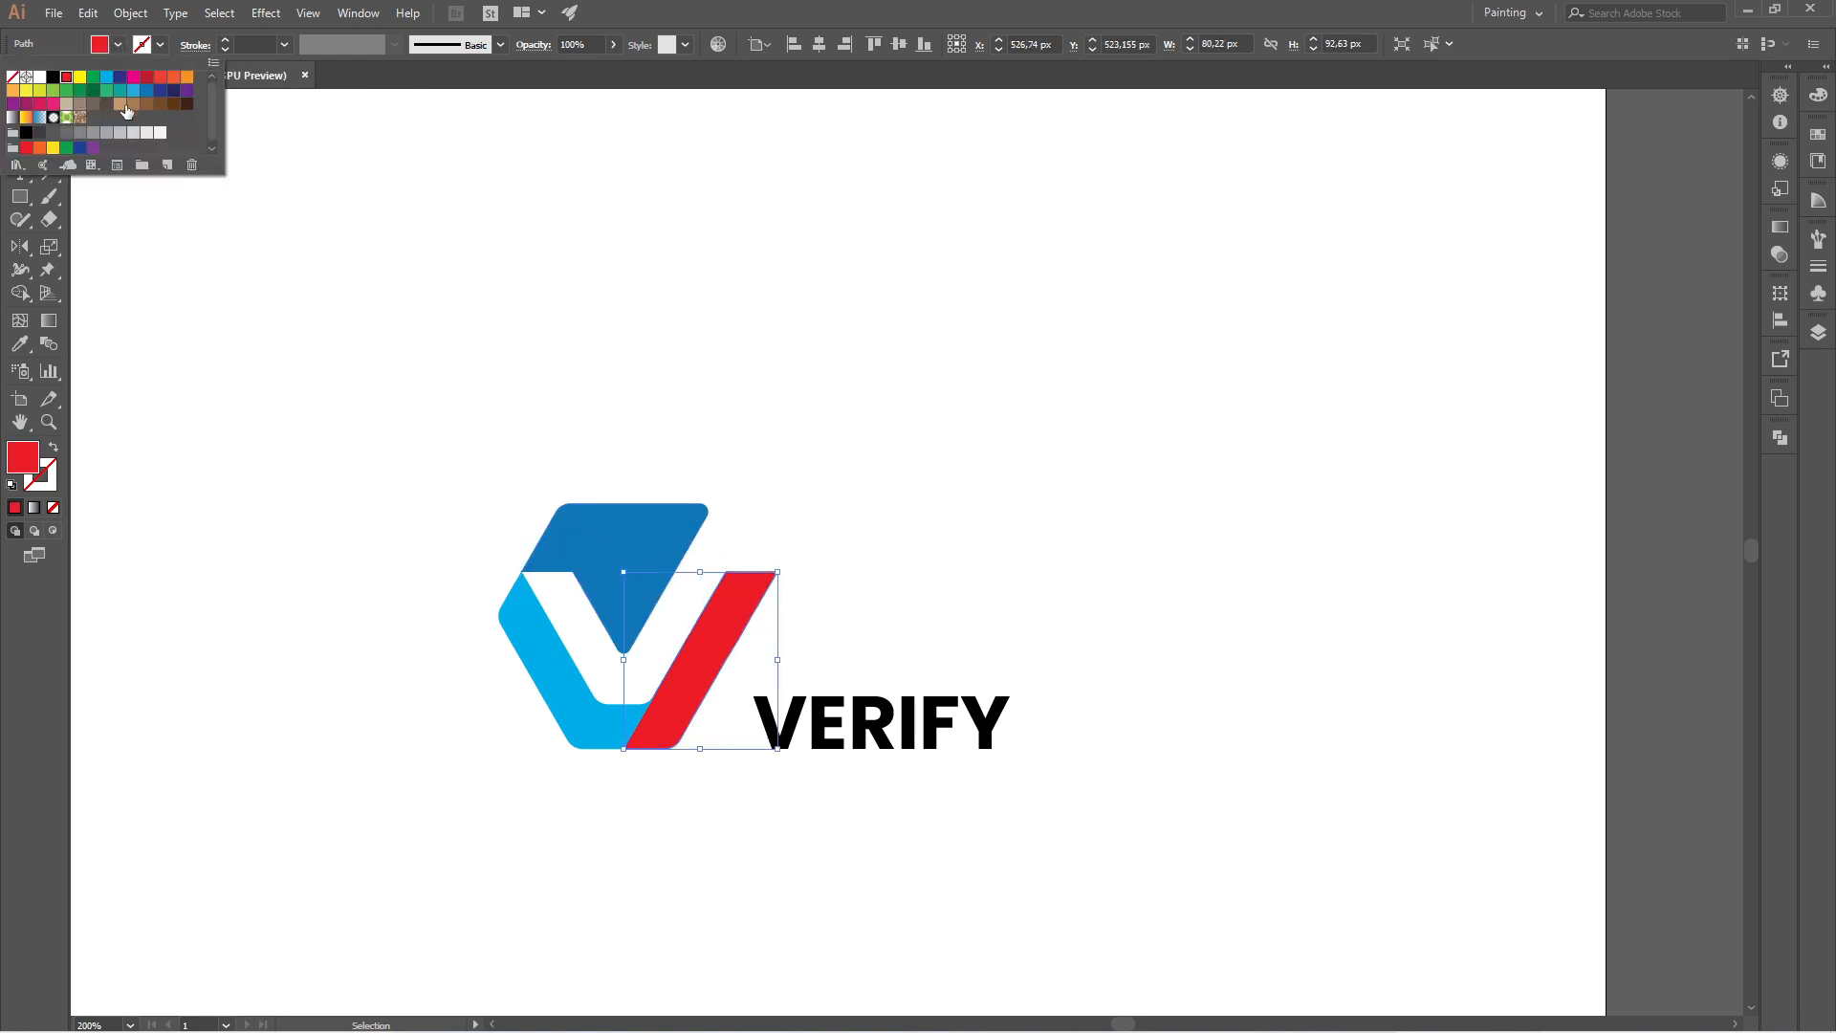
left_click(143, 100)
left_click(316, 332)
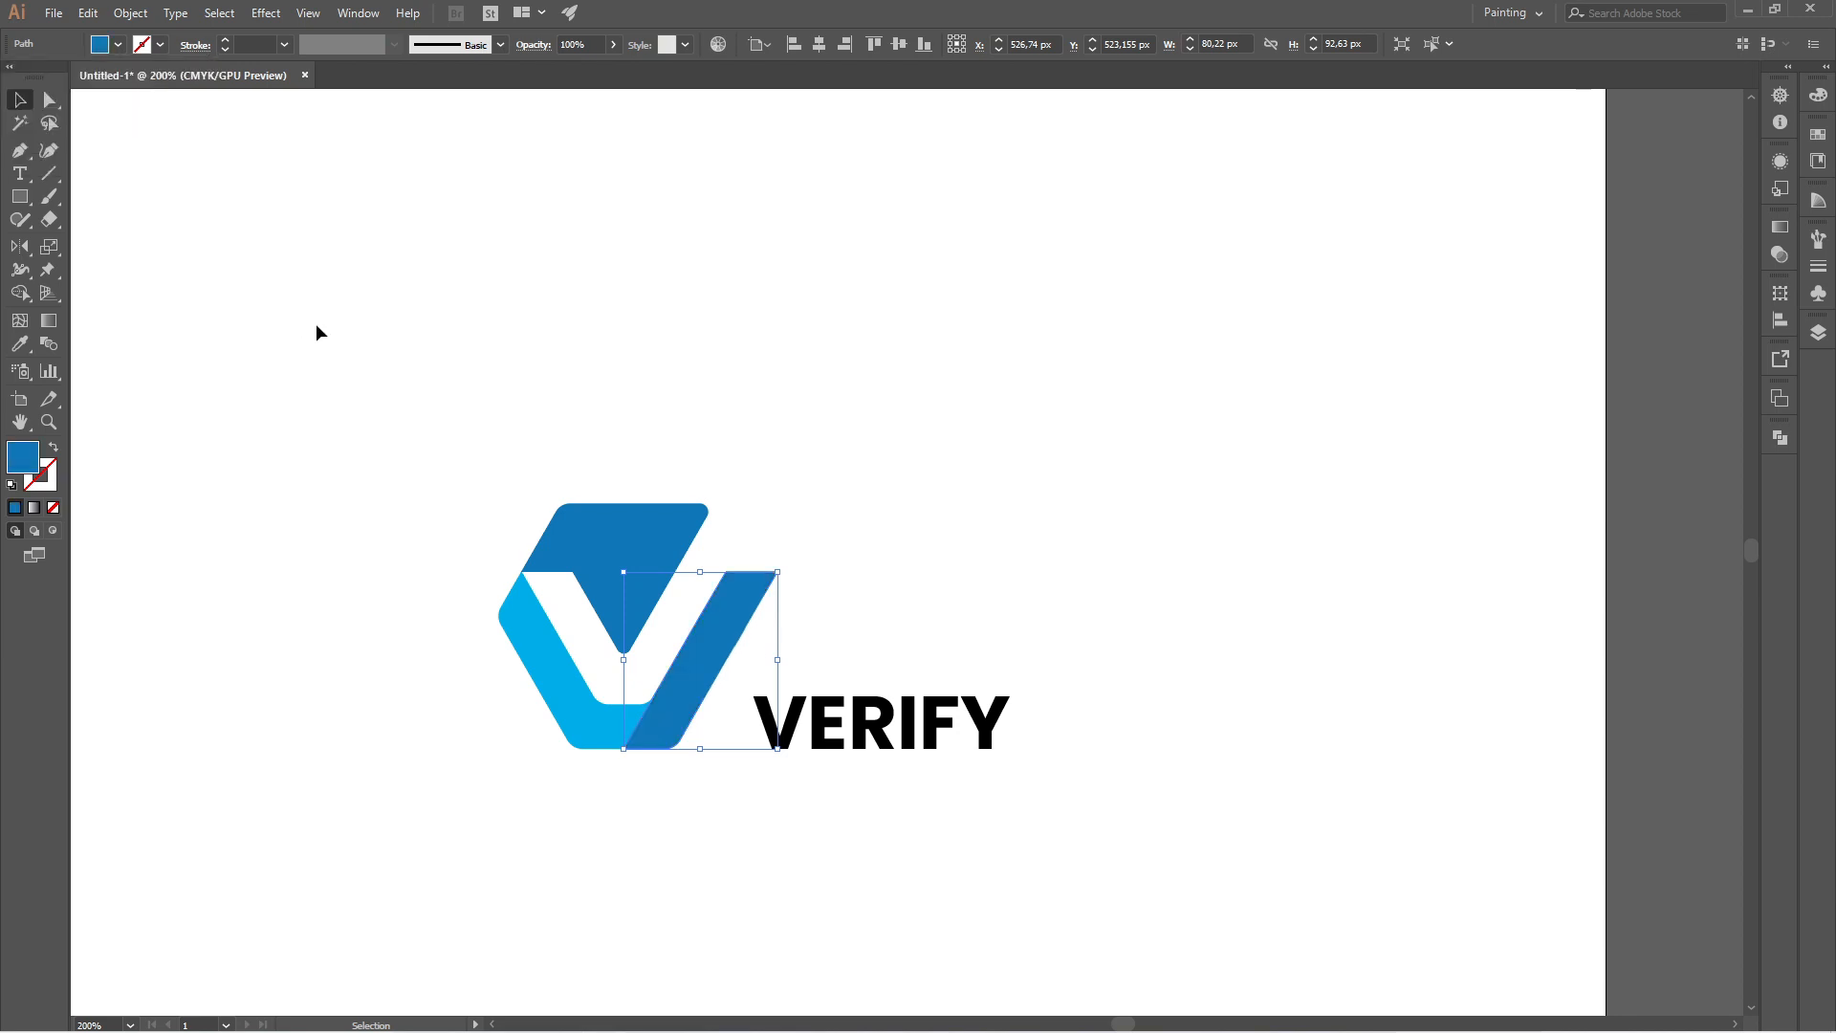
left_click(1106, 492)
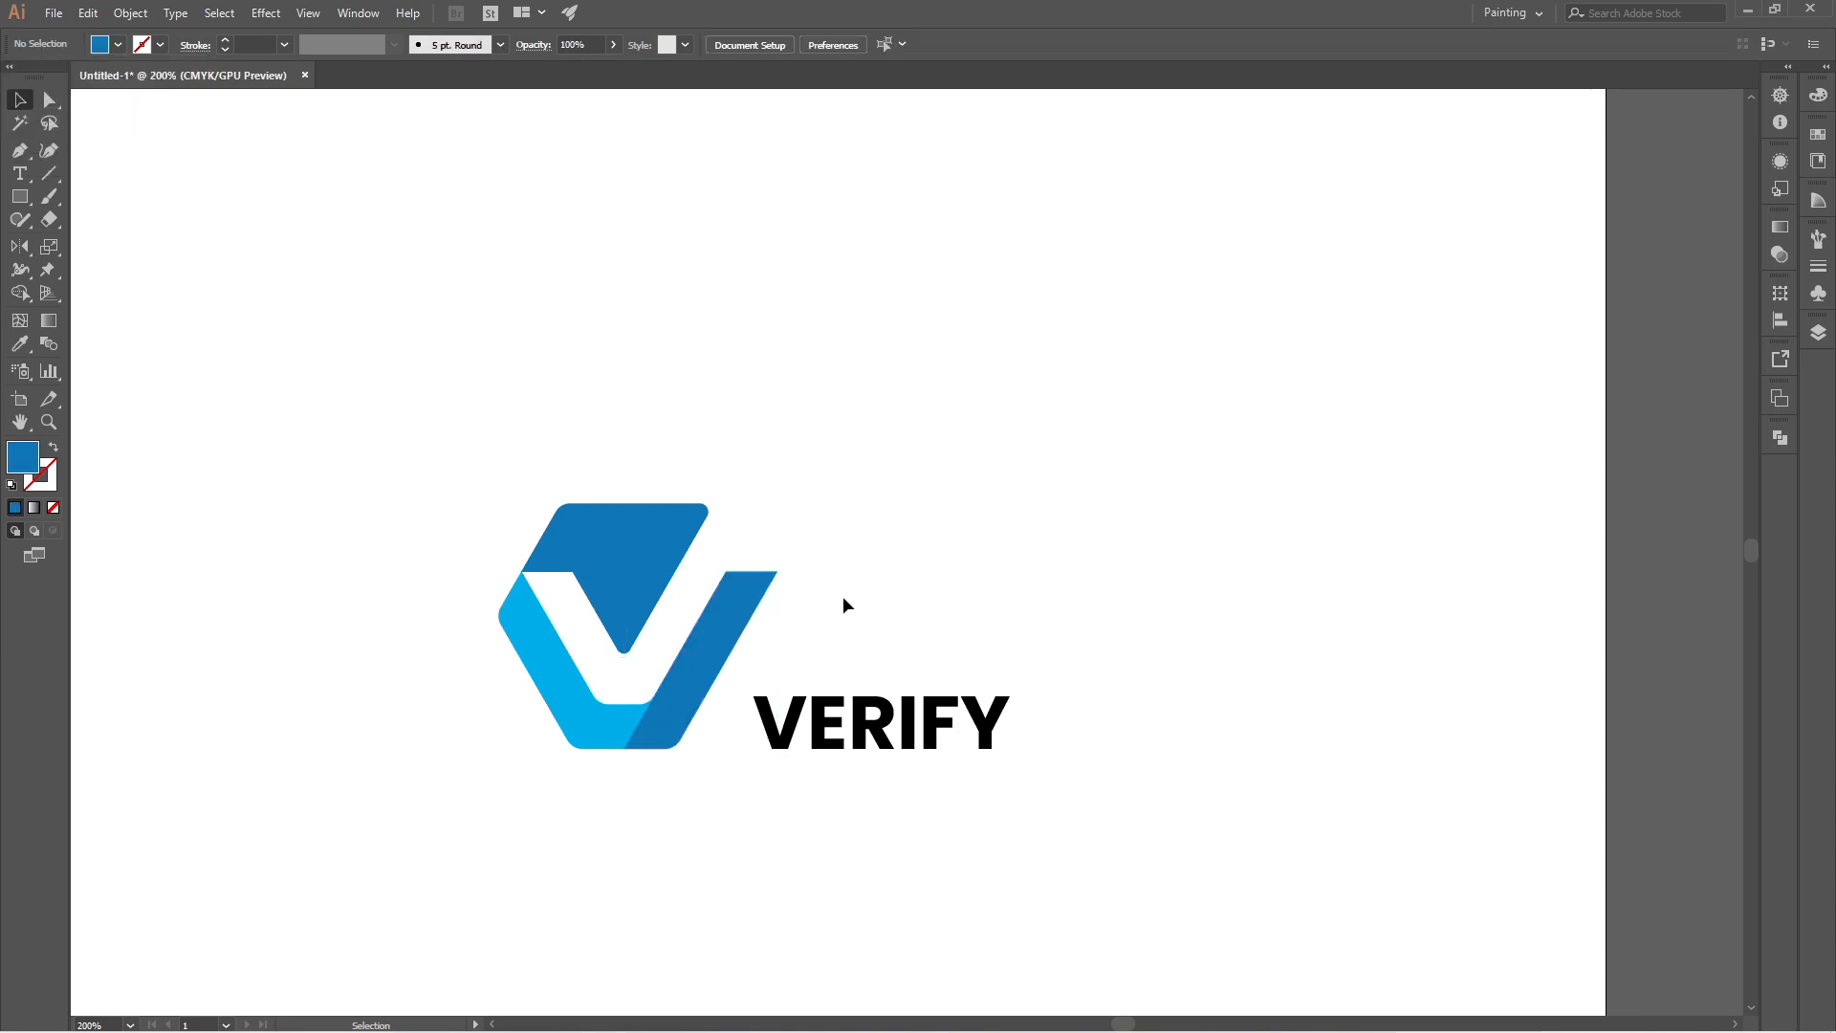
Step: Scale the "VERIFY" text up to about 48 pt and move it down so its baseline is level with the logo's bottom edge
left_click(858, 699)
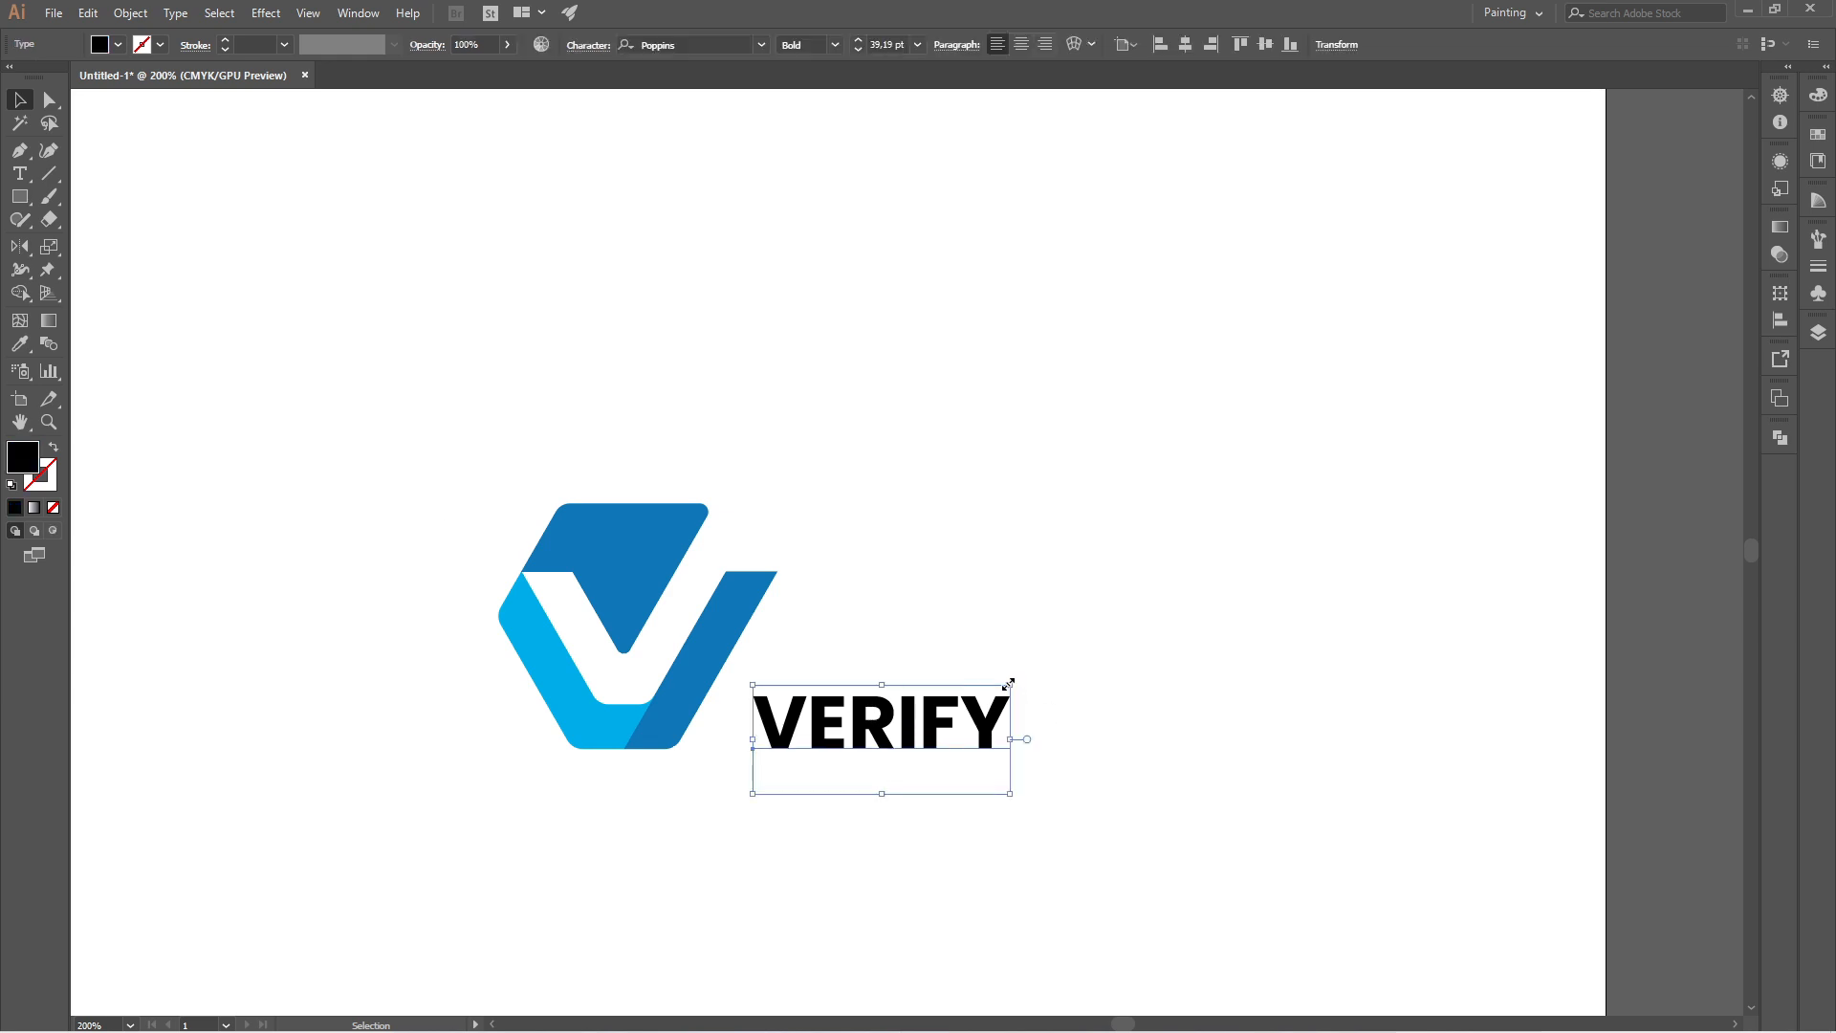
left_click_drag(1008, 684, 1068, 660)
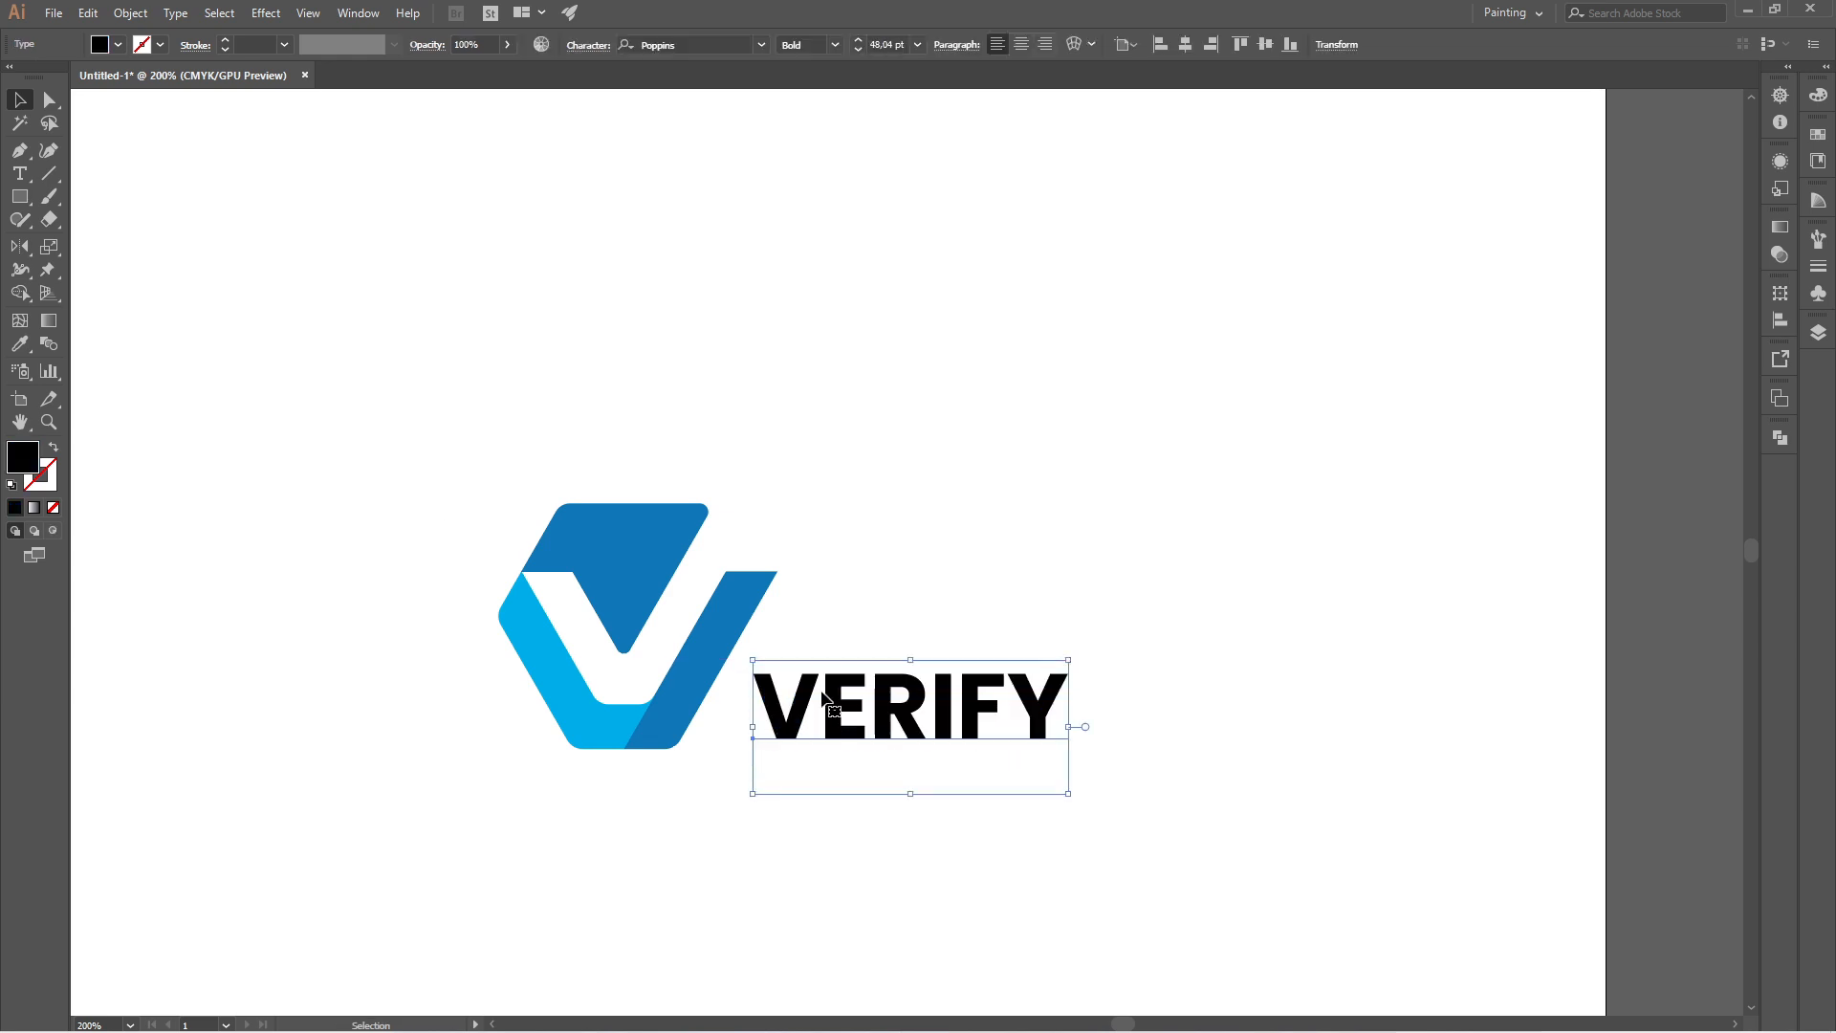
left_click_drag(824, 699, 832, 719)
left_click(1201, 769)
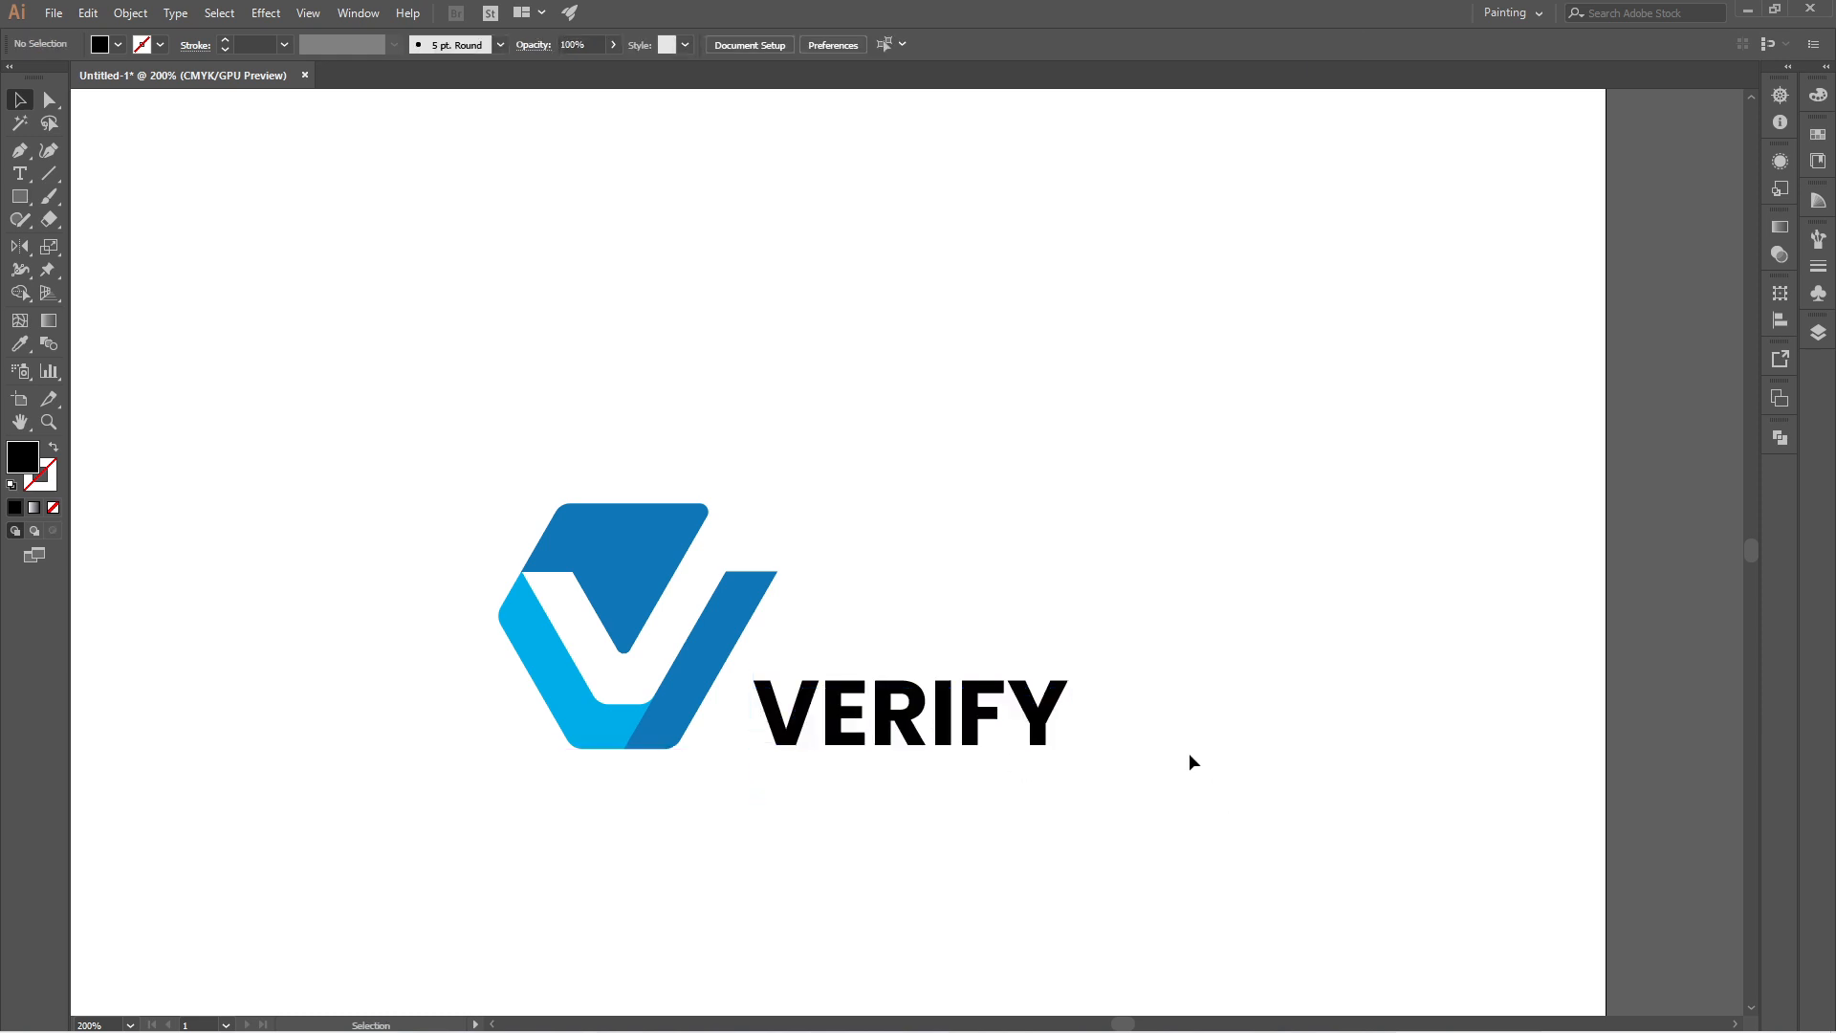
Step: Set the view zoom to 80% and examine the finished logo on the whole artboard
scroll(726, 509, "down", 3)
scroll(782, 522, "up", 1)
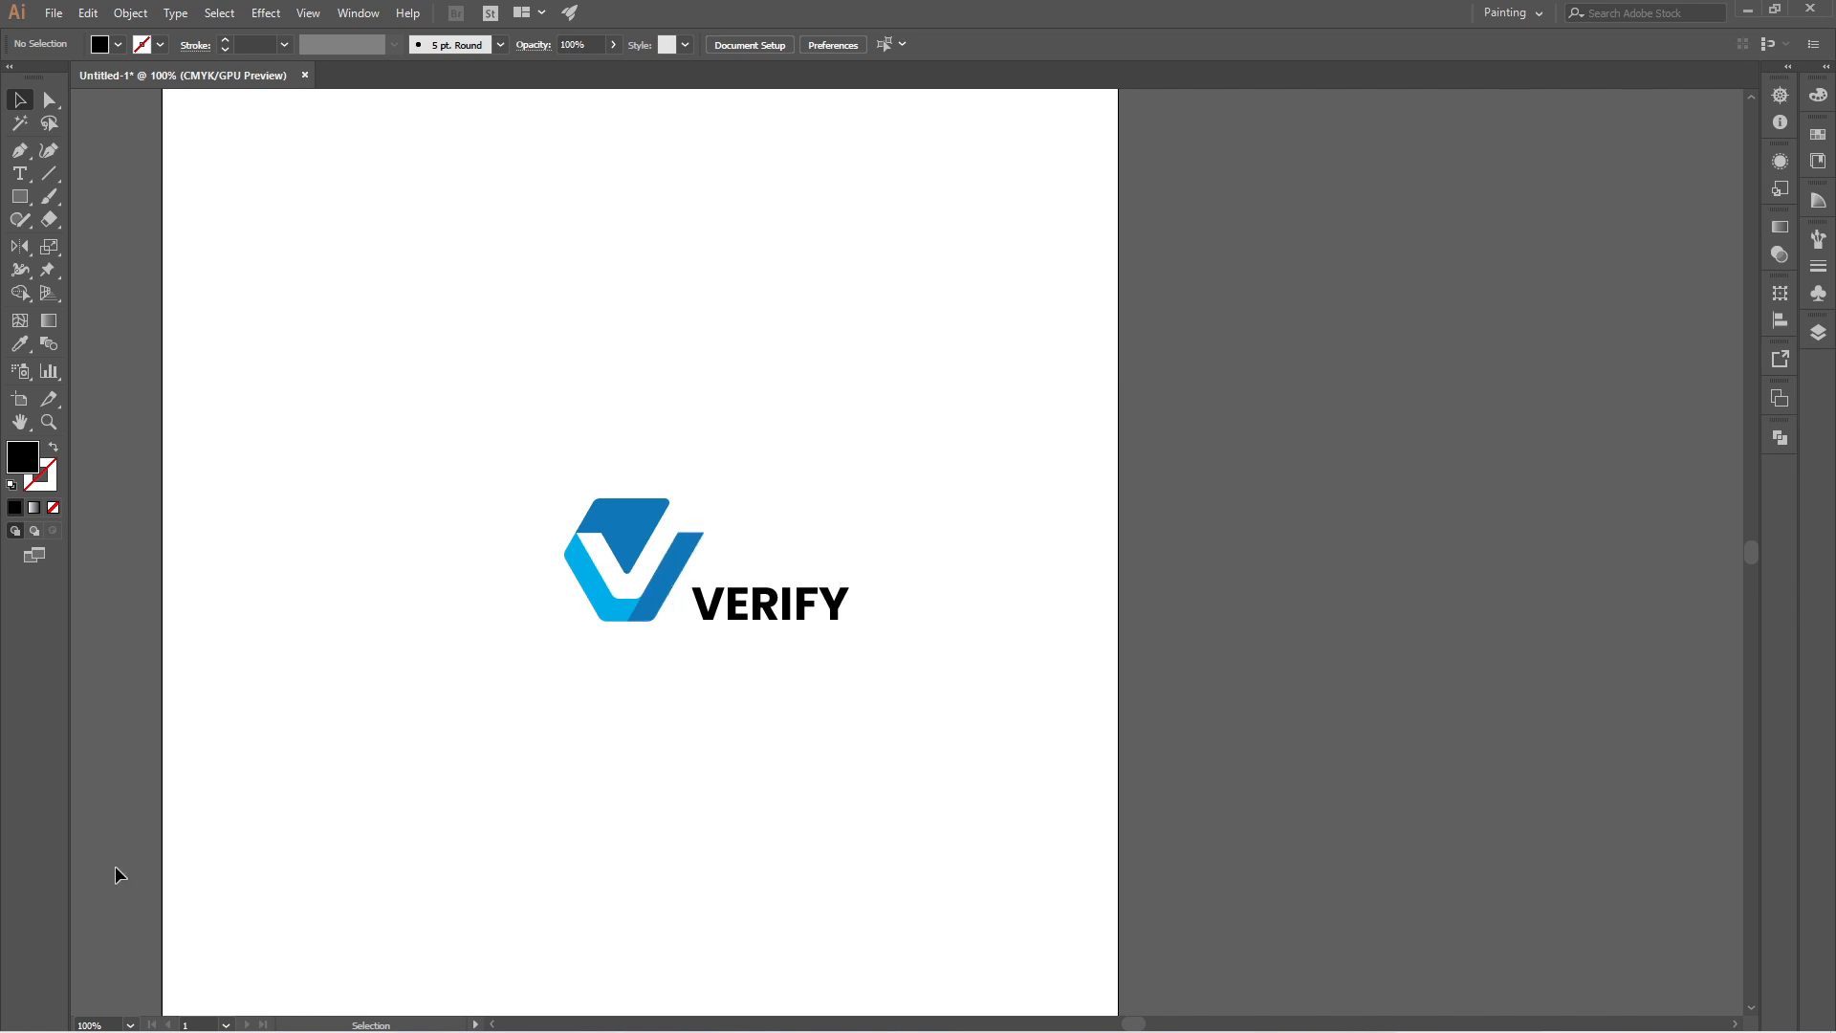
left_click(105, 1023)
type("80")
key("Return")
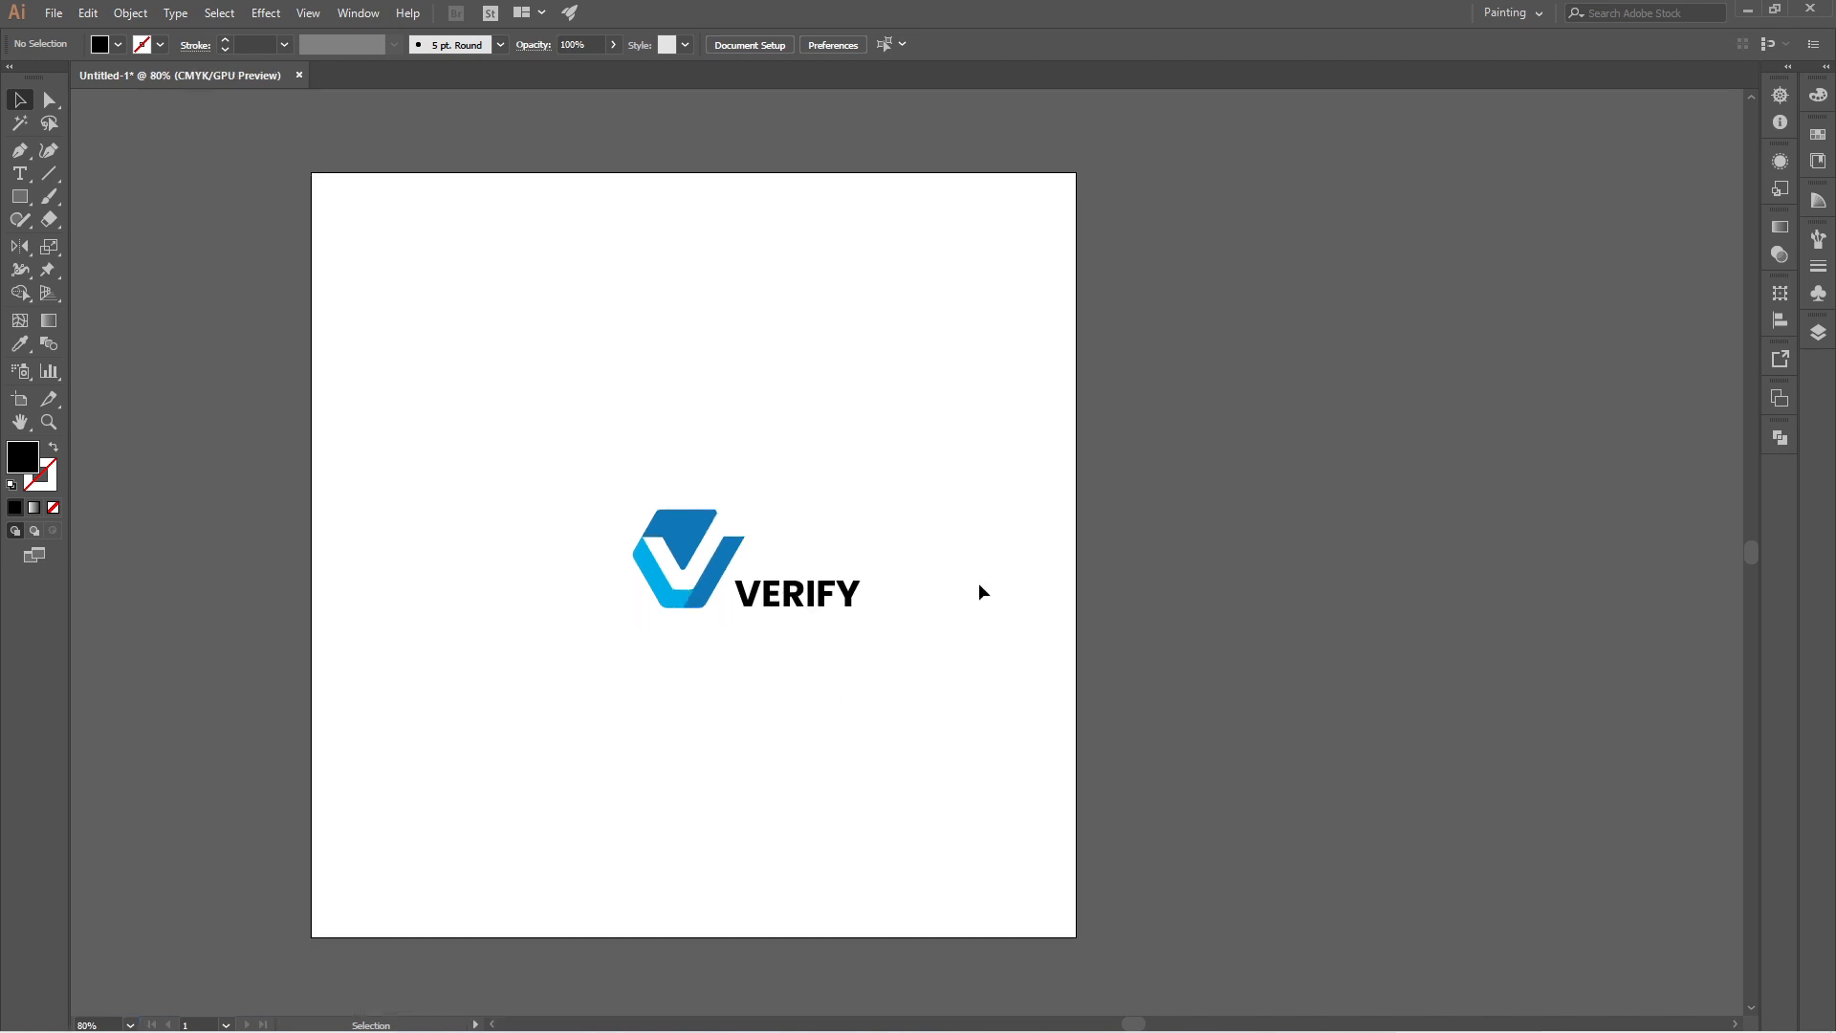